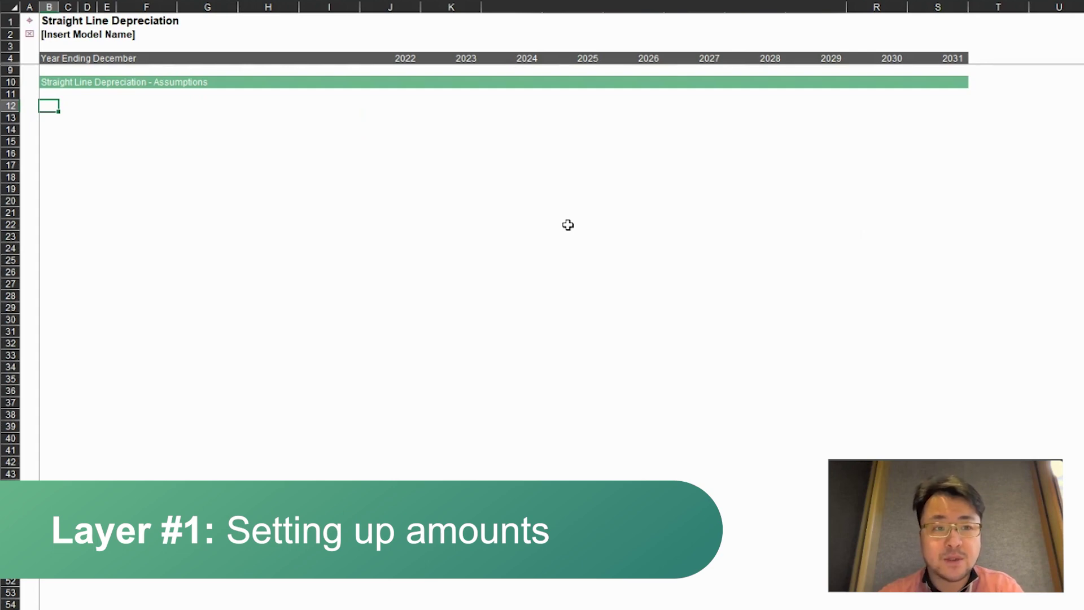
# - Label row 12 as "Capital" in cell B12 under the straight line depreciation assumptions heading
pyautogui.write('Capi')
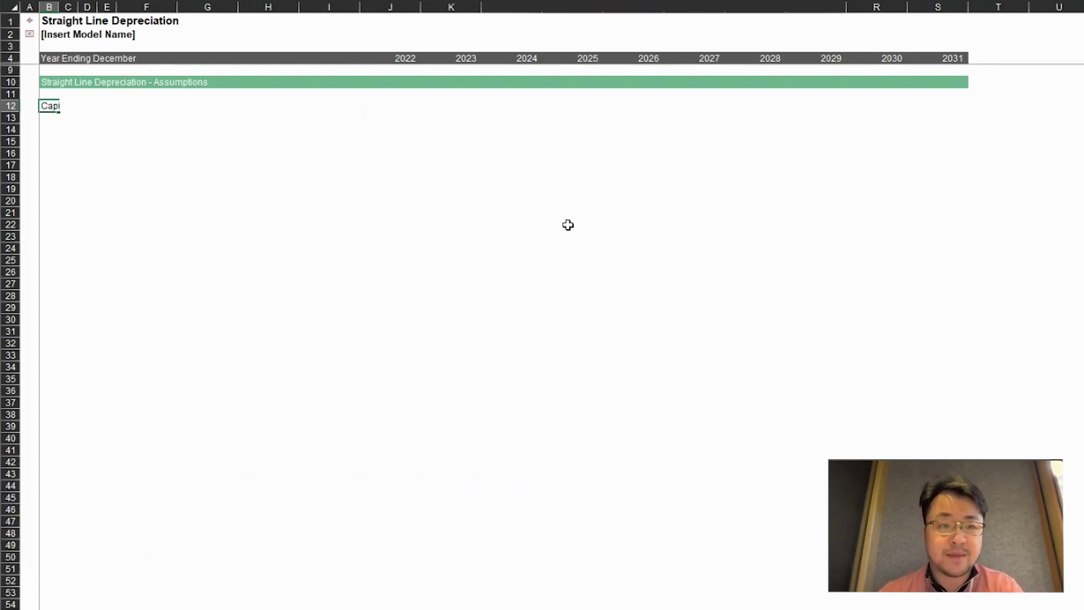
pyautogui.write('tal')
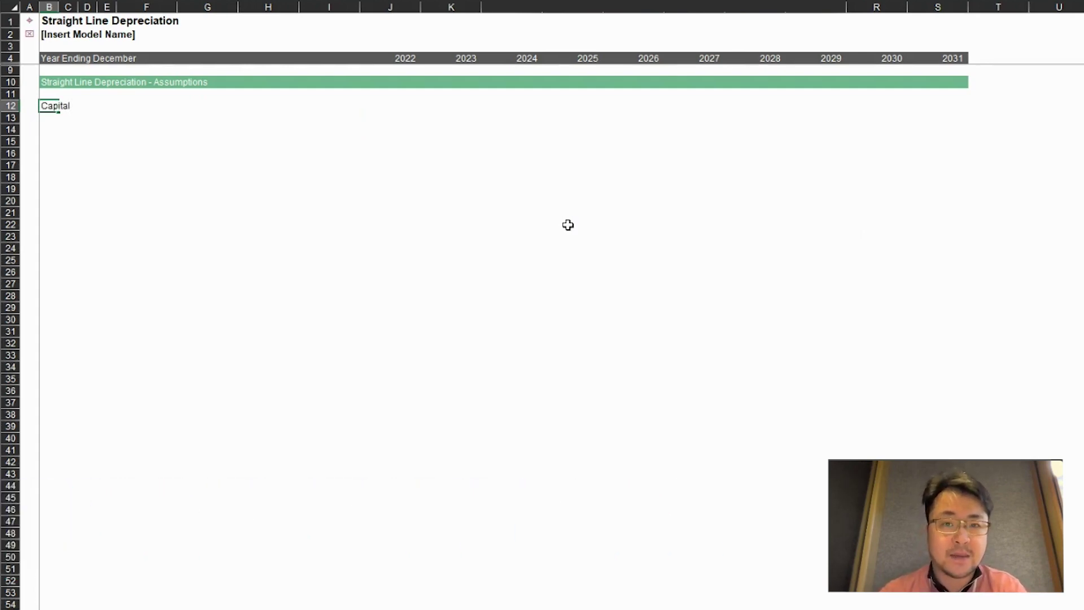
pyautogui.press('Return')
# - Paste the green-shaded input cells into the Capital row from J12, covering 2022 to 2031
pyautogui.press('Up')
pyautogui.press('Right')
pyautogui.press('Right')
pyautogui.press('Right')
pyautogui.press('Right')
pyautogui.press('Right')
pyautogui.press('Right')
pyautogui.press('Right')
pyautogui.press('Right')
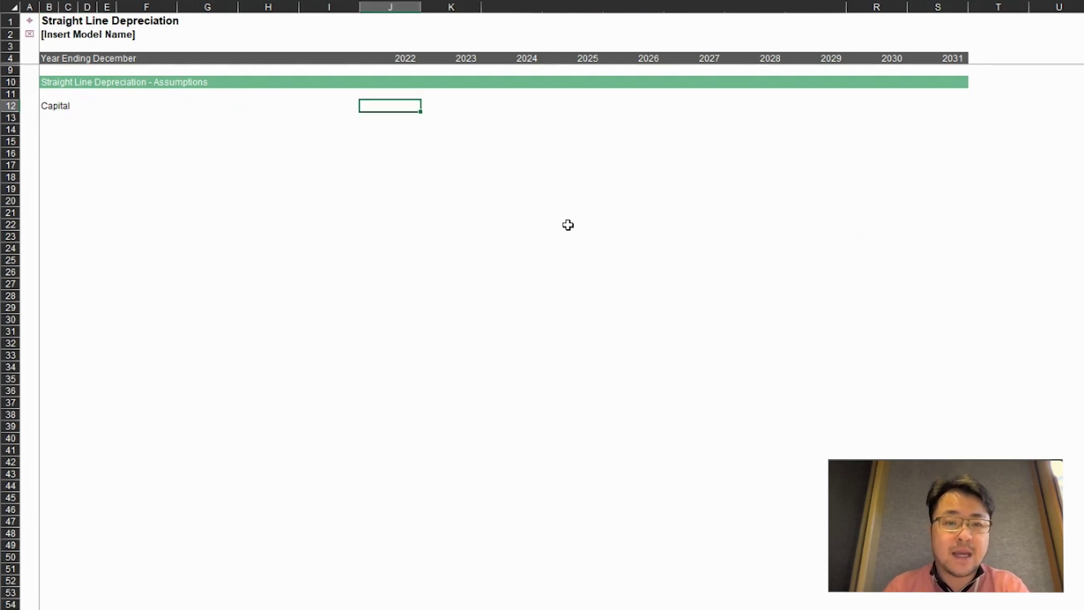
pyautogui.hotkey('ctrl', 'v')
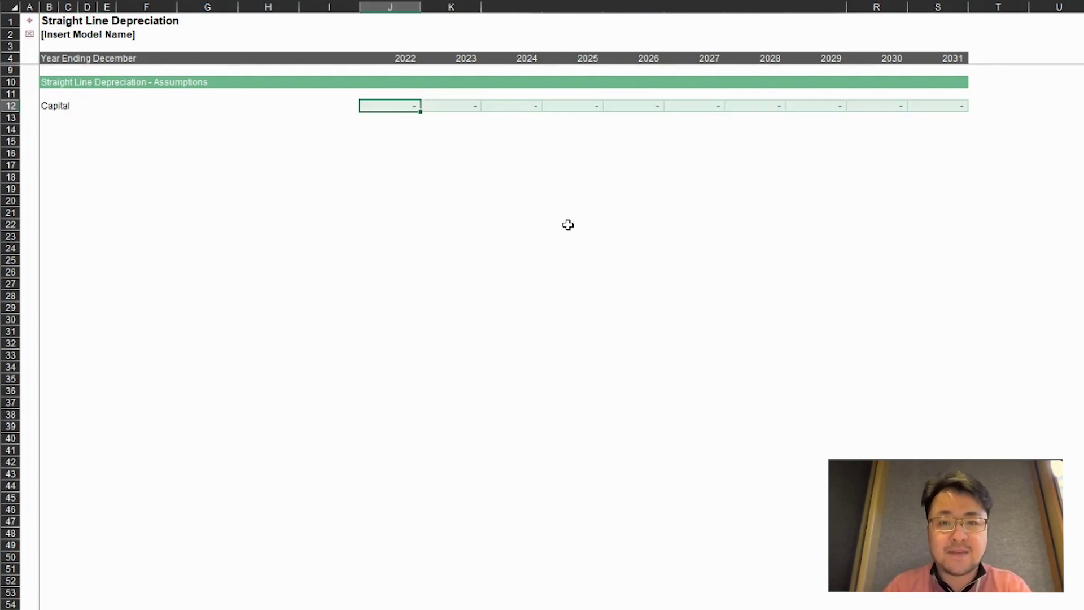
# - Extend the label in B12 to read "Capital Expenditure"
pyautogui.press('Down')
pyautogui.press('Down')
pyautogui.press('Left')
pyautogui.press('Left')
pyautogui.press('Left')
pyautogui.press('Left')
pyautogui.press('Left')
pyautogui.press('Left')
pyautogui.press('Left')
pyautogui.press('Left')
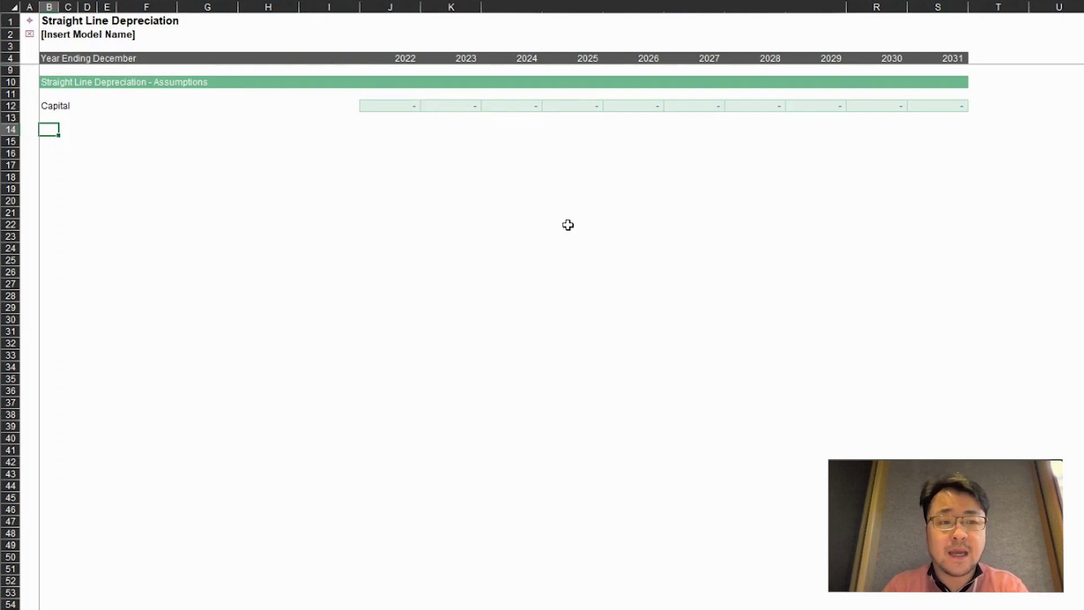
pyautogui.press('Up')
pyautogui.press('Up')
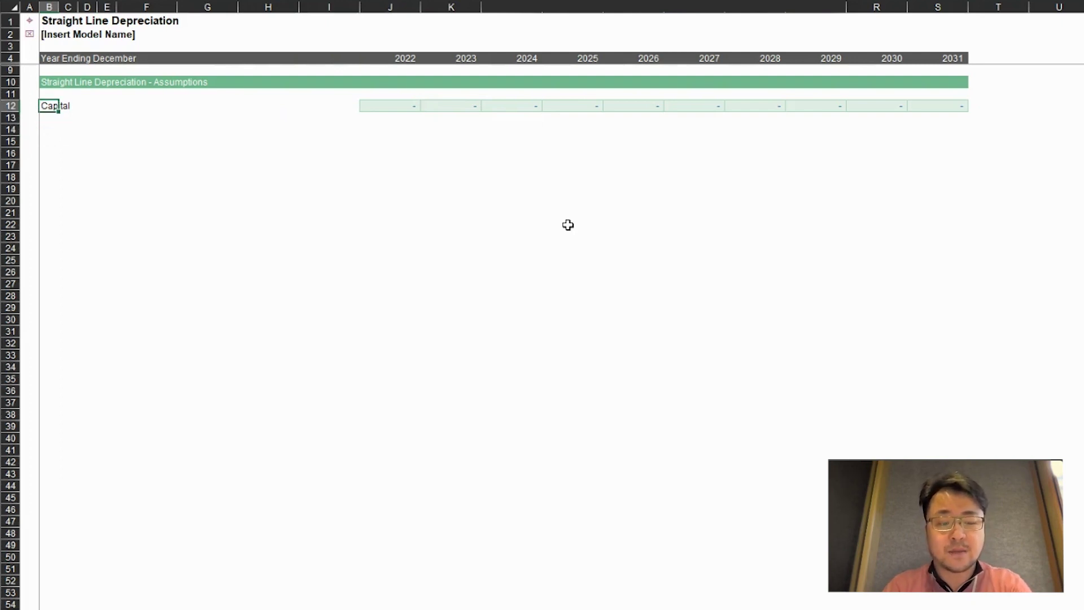
pyautogui.press('F2')
pyautogui.write('Expentir')
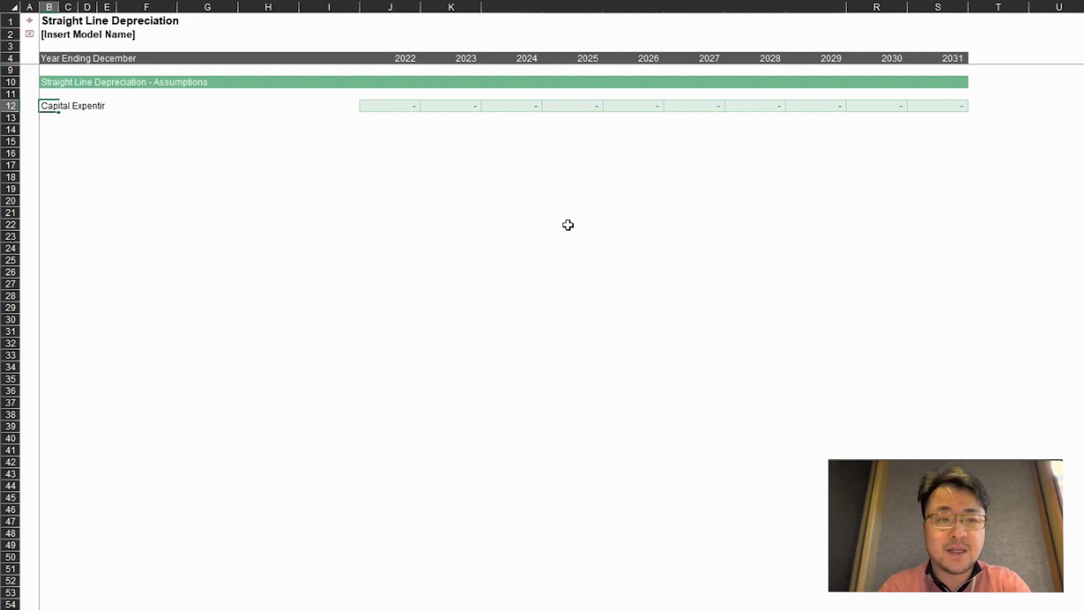
pyautogui.write('eu')
pyautogui.press('Tab')
# - Enter 100,000 as the 2024 capital expenditure in row 12
pyautogui.press('Left')
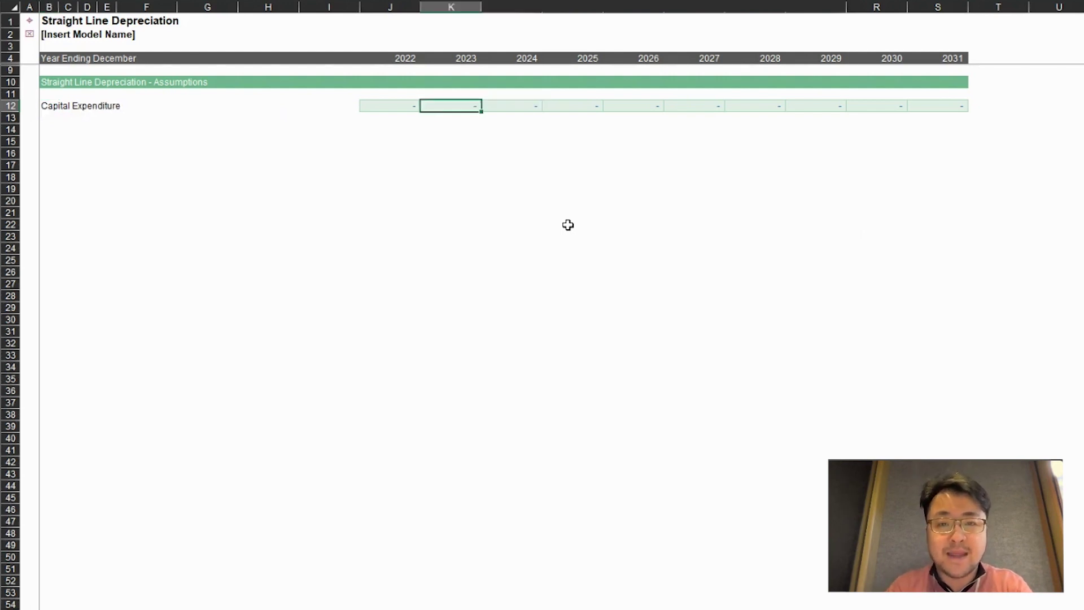
pyautogui.press('Right')
pyautogui.write('100,')
pyautogui.write('000')
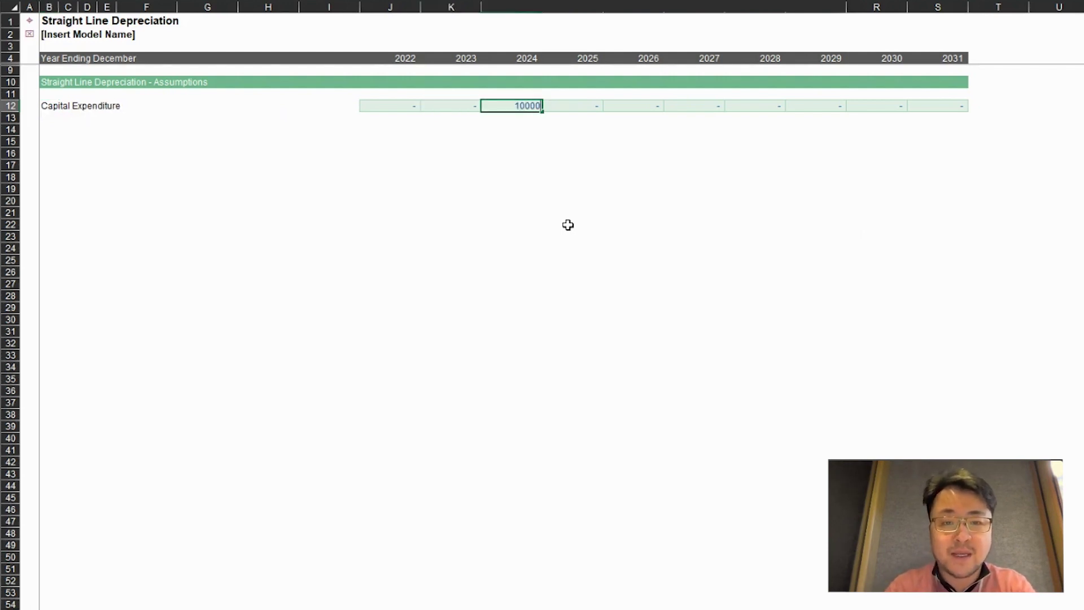
pyautogui.press('Return')
# - Enter the label "Depreciation" in B14, leaving one blank row below Capital Expenditure
pyautogui.press('Down')
pyautogui.press('Left')
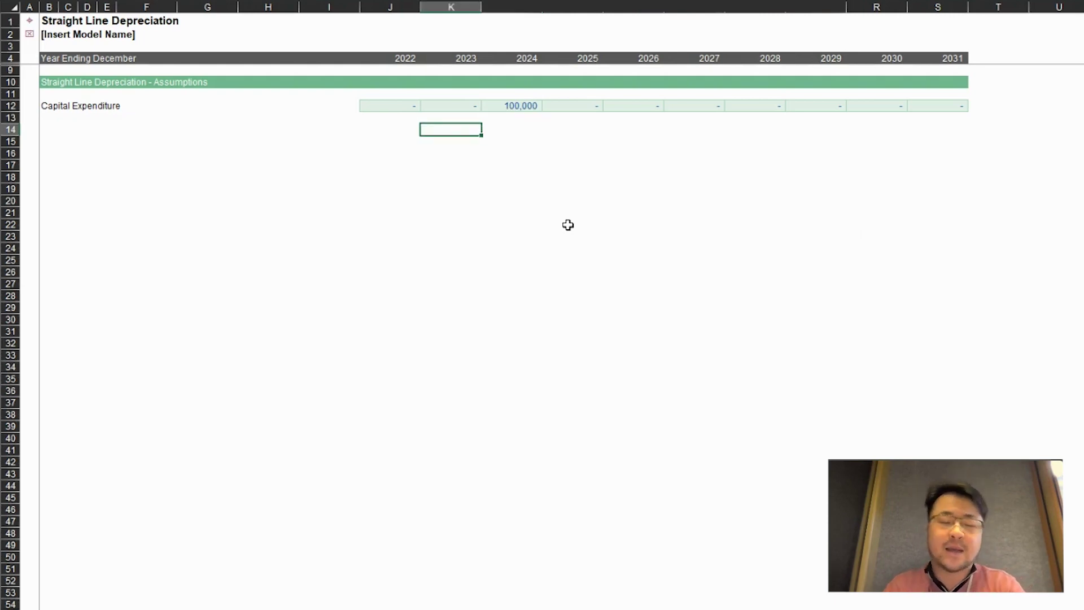
pyautogui.press('Home')
pyautogui.press('Up')
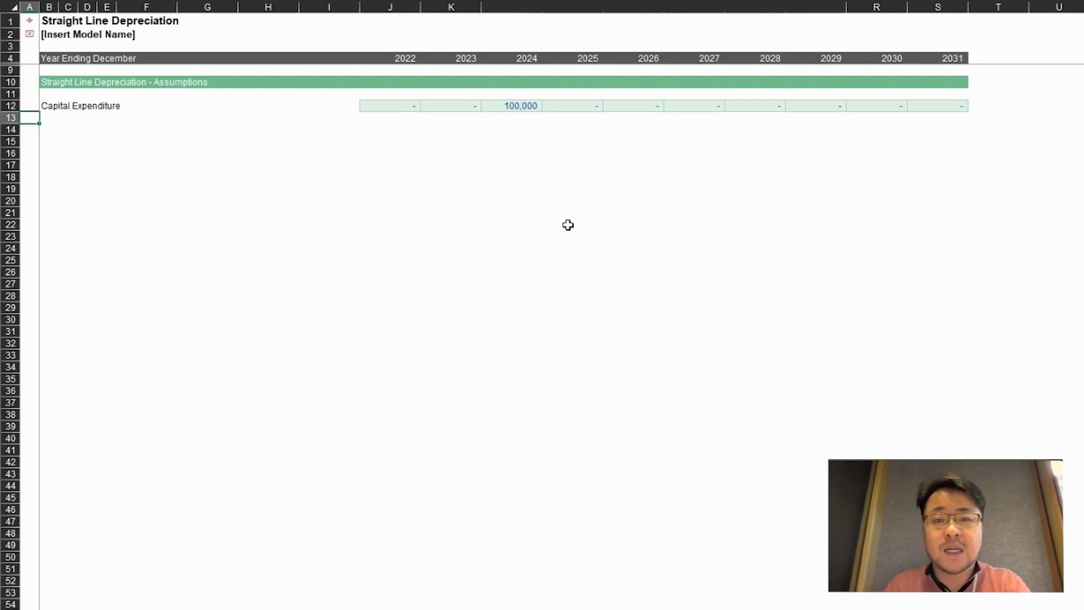
pyautogui.press('Right')
pyautogui.press('Down')
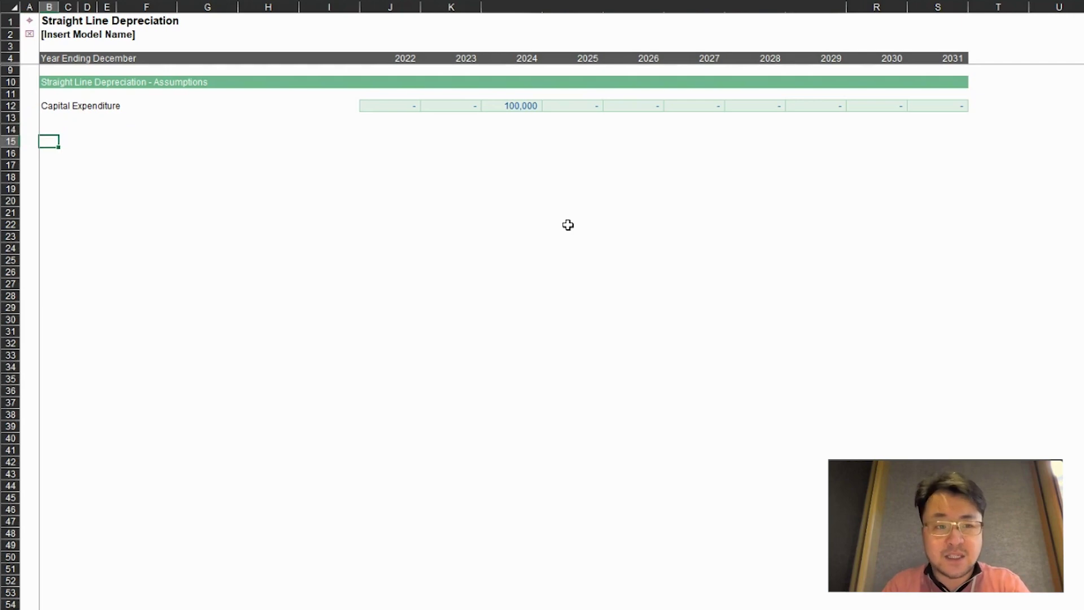
pyautogui.press('Up')
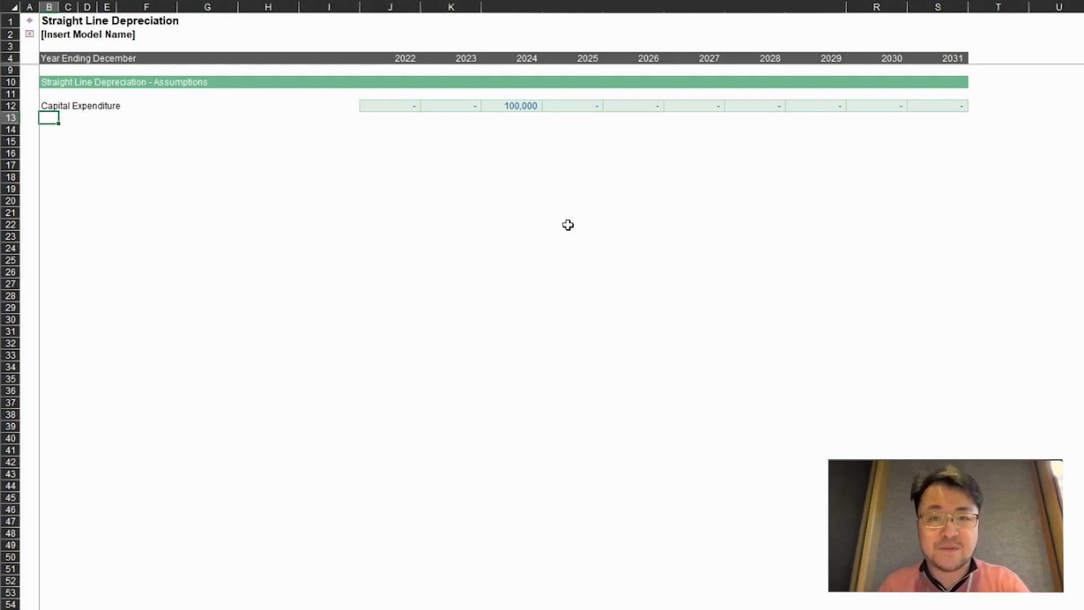
pyautogui.press('Down')
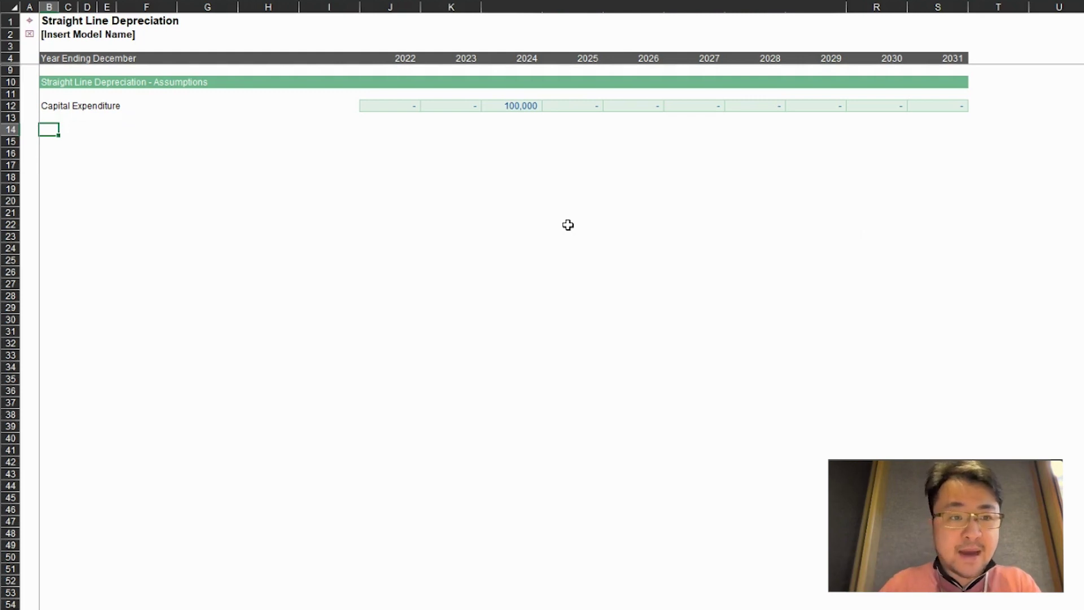
pyautogui.write('Depreciation')
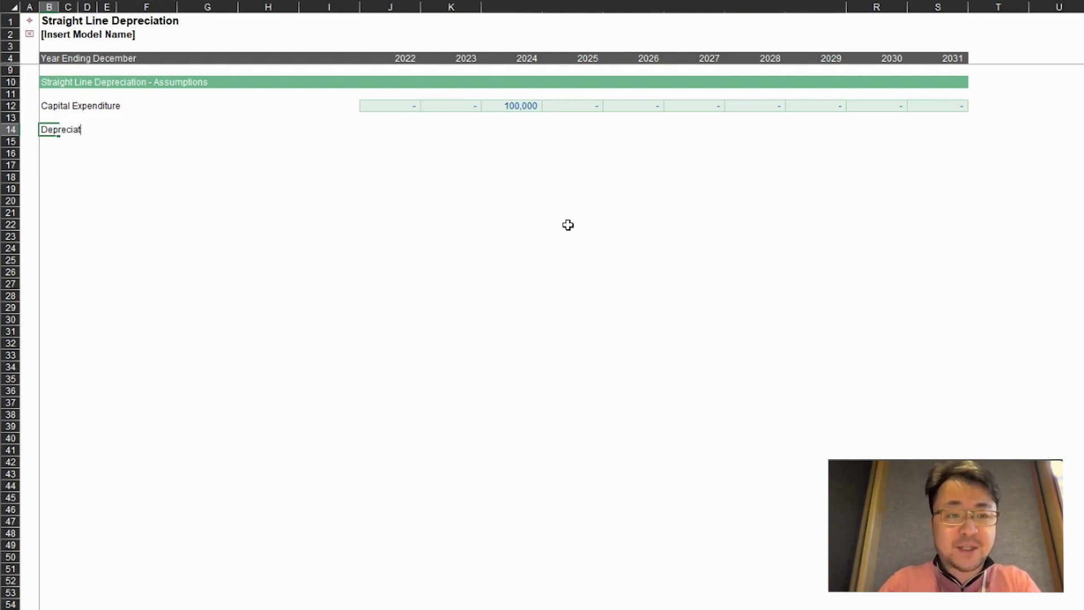
pyautogui.press('Return')
pyautogui.hotkey('shift', 'Down')
pyautogui.hotkey('shift', 'space')
pyautogui.hotkey('shift', 'Down')
pyautogui.hotkey('shift', 'Down')
pyautogui.hotkey('shift', 'Down')
pyautogui.hotkey('shift', 'Down')
pyautogui.hotkey('shift', 'Down')
pyautogui.hotkey('shift', 'Down')
pyautogui.hotkey('shift', 'Down')
pyautogui.hotkey('shift', 'Down')
pyautogui.hotkey('shift', 'Down')
pyautogui.hotkey('shift', 'Down')
pyautogui.hotkey('shift', 'Down')
pyautogui.hotkey('shift', 'Down')
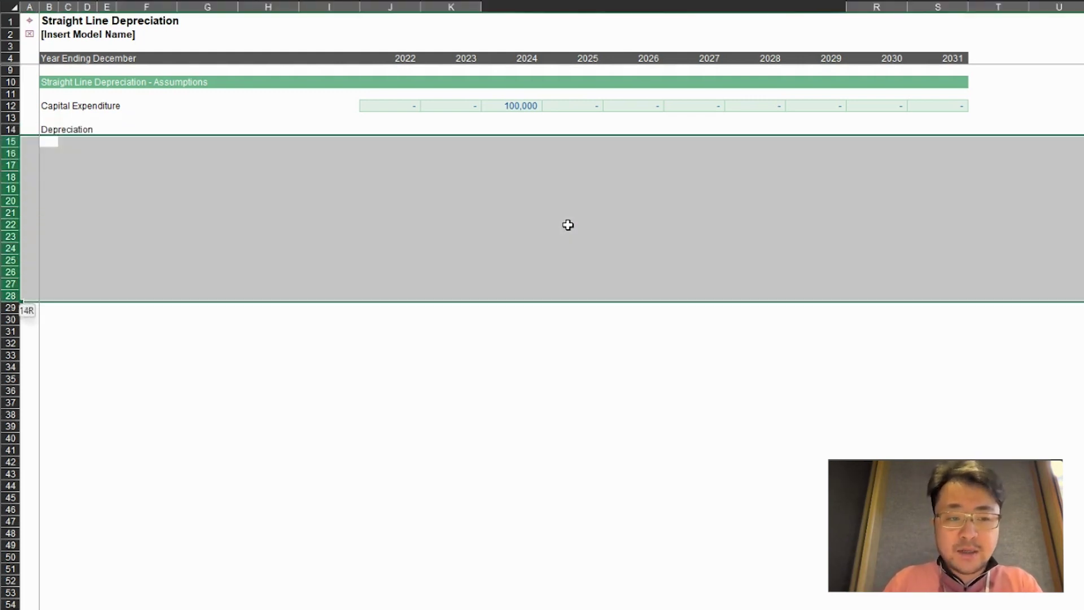
# - Paste the green-shaded input cells into the Depreciation row from J14, covering 2022 to 2031
pyautogui.press('Up')
pyautogui.press('Right')
pyautogui.press('Right')
pyautogui.press('Right')
pyautogui.press('Right')
pyautogui.press('Right')
pyautogui.press('Right')
pyautogui.press('Right')
pyautogui.press('Right')
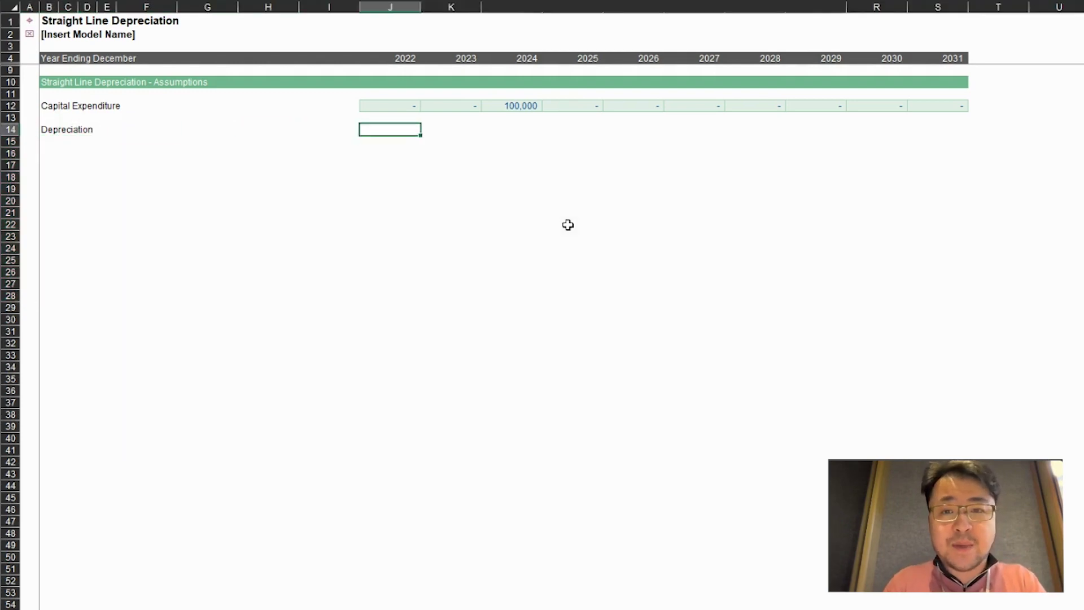
pyautogui.press('Right')
pyautogui.press('Left')
pyautogui.hotkey('ctrl', 'v')
pyautogui.hotkey('ctrl', 'shift', 'Right')
pyautogui.hotkey('ctrl', 'r')
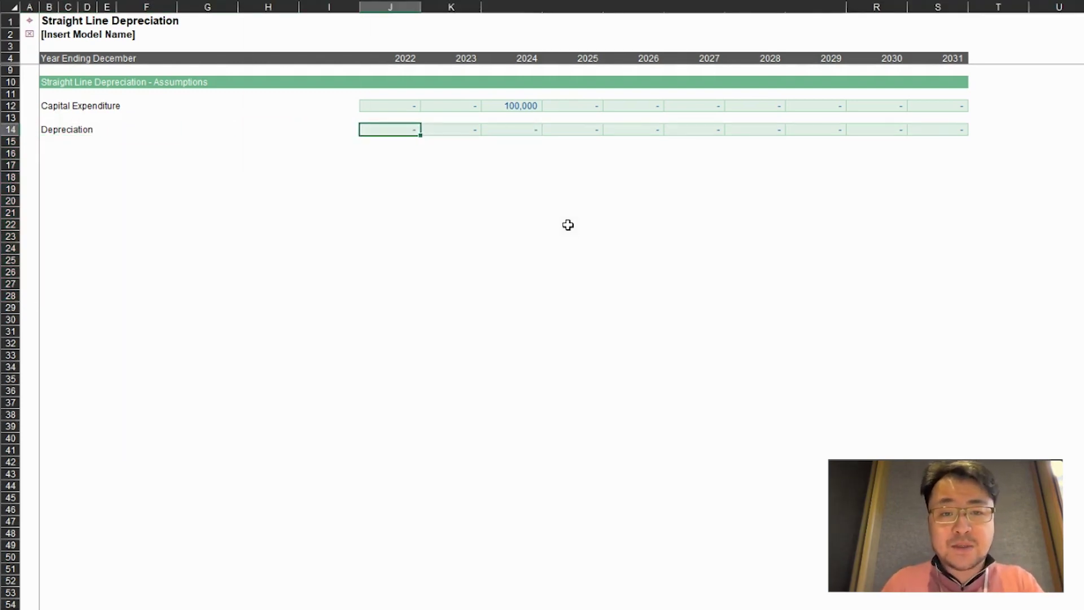
# - Insert a blank row directly above the Depreciation row
pyautogui.press('Right')
pyautogui.press('Right')
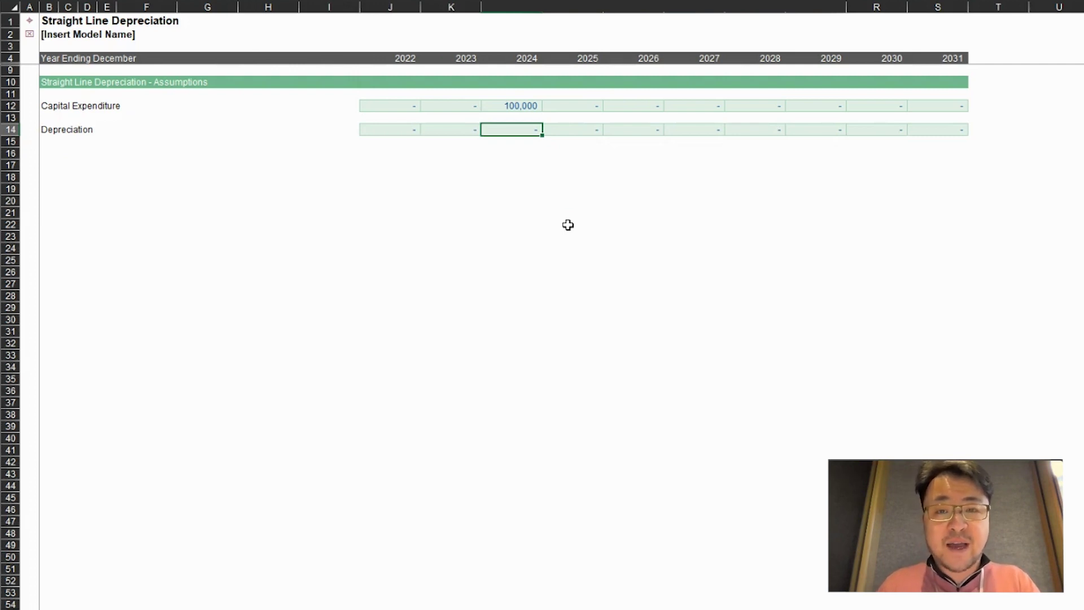
pyautogui.press('Left')
pyautogui.press('Left')
pyautogui.press('Left')
pyautogui.press('Left')
pyautogui.press('Left')
pyautogui.press('Left')
pyautogui.press('Left')
pyautogui.press('Left')
pyautogui.press('Left')
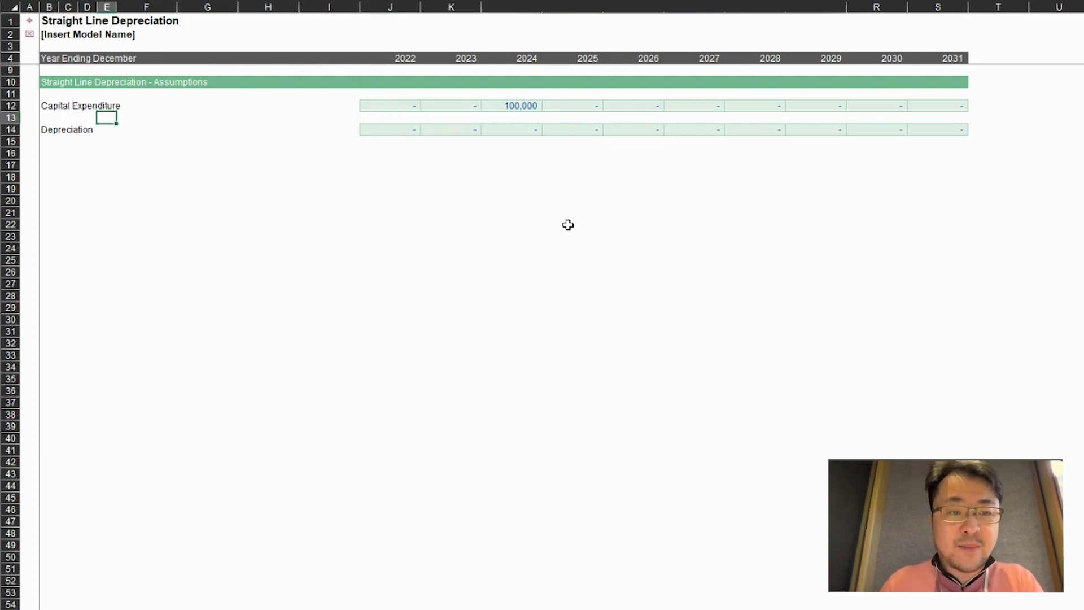
pyautogui.press('Left')
pyautogui.hotkey('shift', 'space')
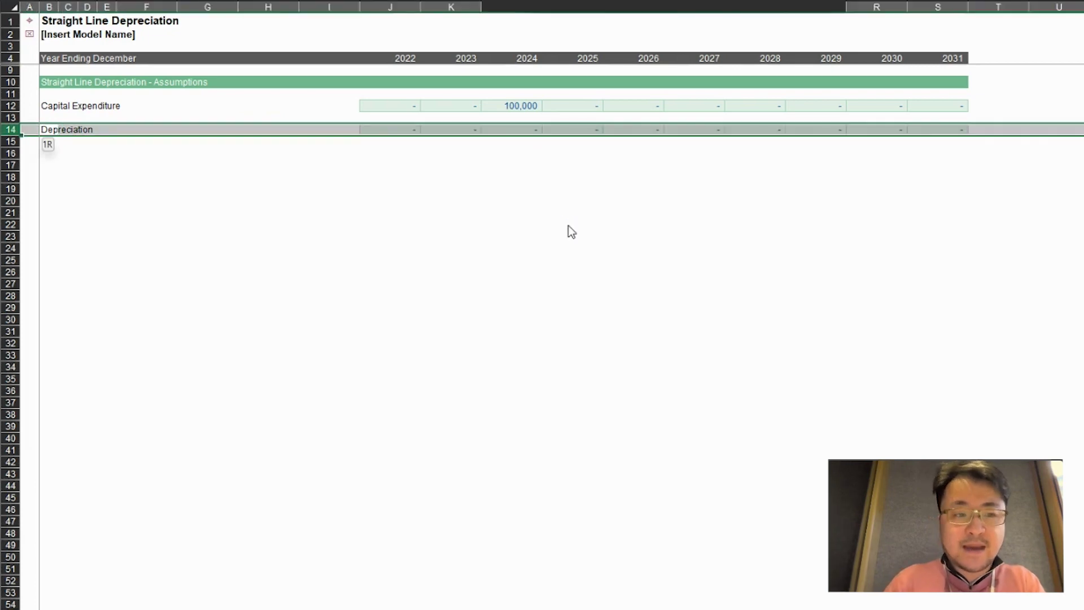
pyautogui.hotkey('ctrl', 'shift', '+')
# - Label the new row 14 "Useful Life (Years)" in cell B14
pyautogui.write('Useful')
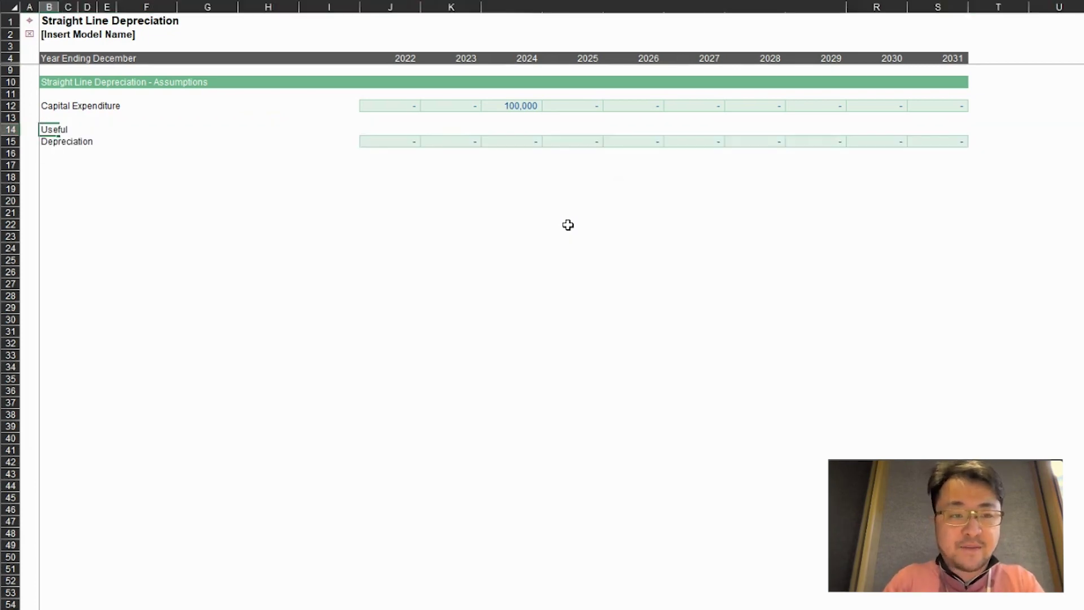
pyautogui.write(' Life (Y')
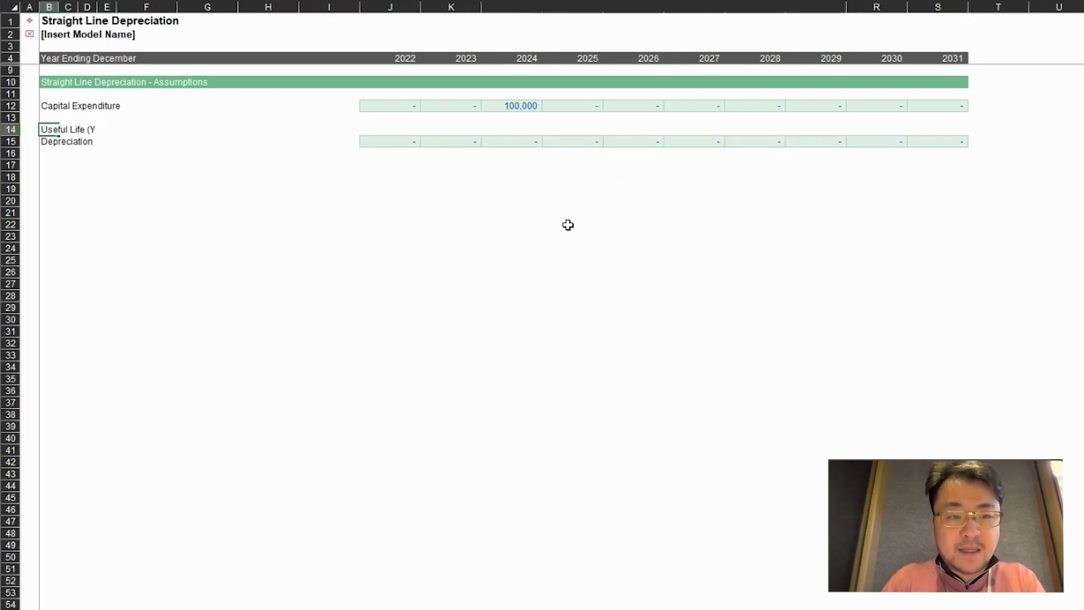
pyautogui.write('ears)')
pyautogui.press('Return')
# - Paste a single green-shaded input cell into H14 for the useful life assumption
pyautogui.press('Up')
pyautogui.press('Right')
pyautogui.press('Right')
pyautogui.press('Right')
pyautogui.press('Right')
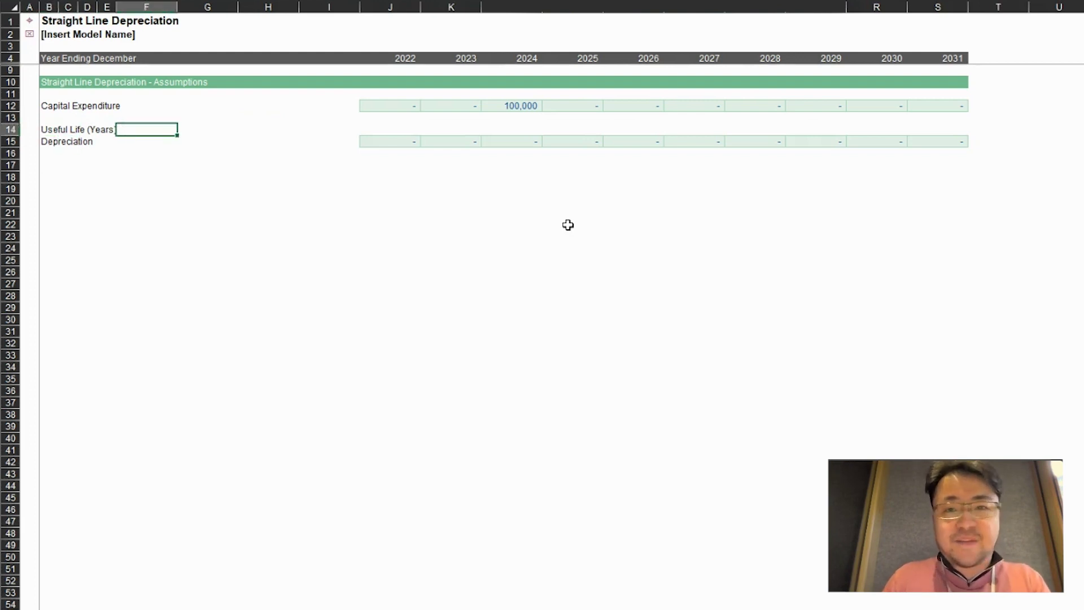
pyautogui.press('Right')
pyautogui.press('Left')
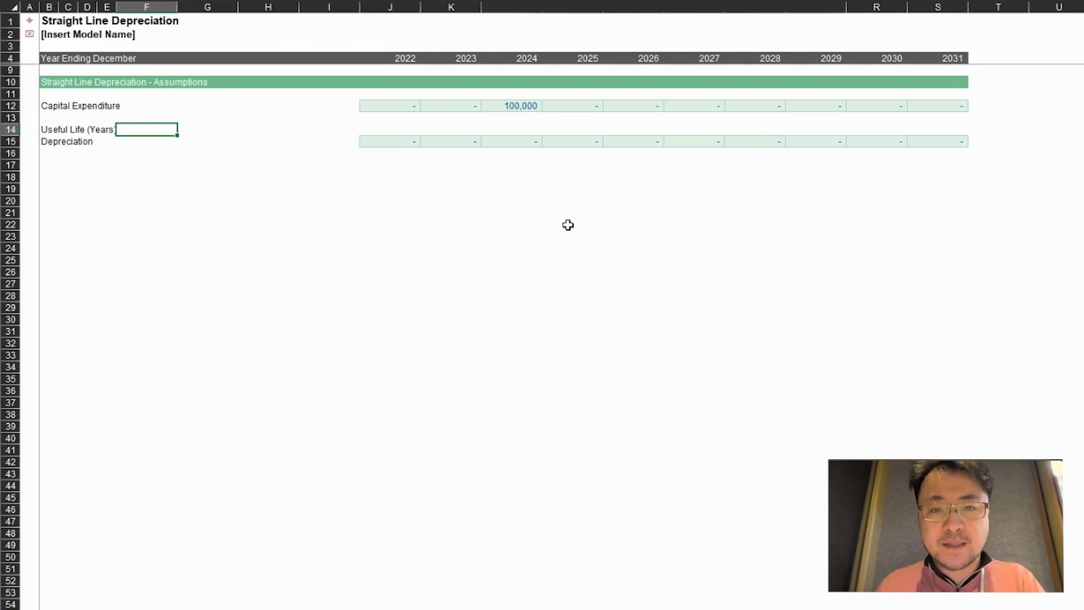
pyautogui.press('Right')
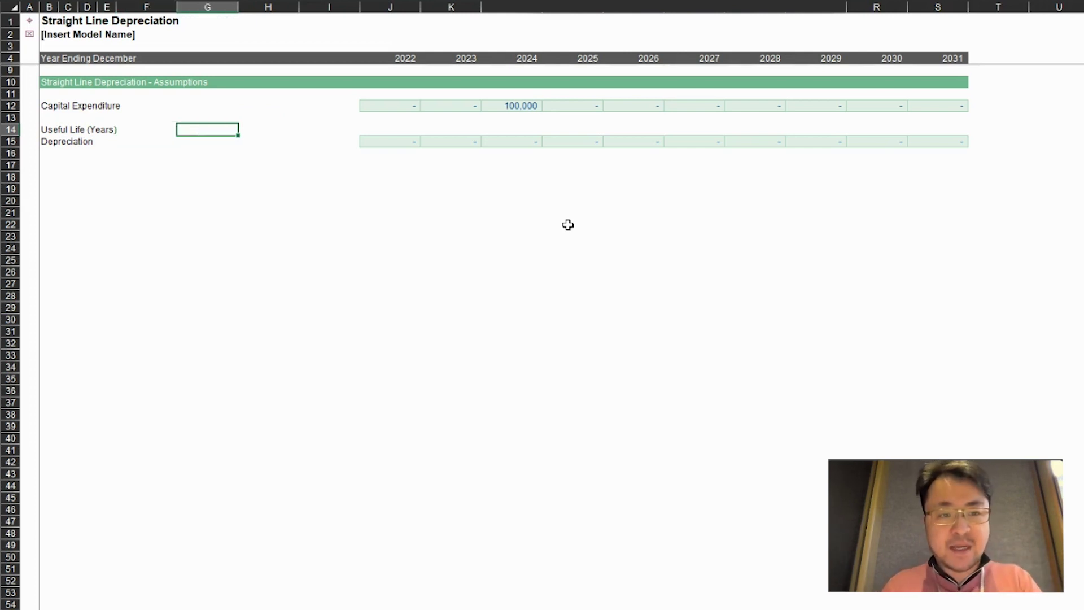
pyautogui.press('Right')
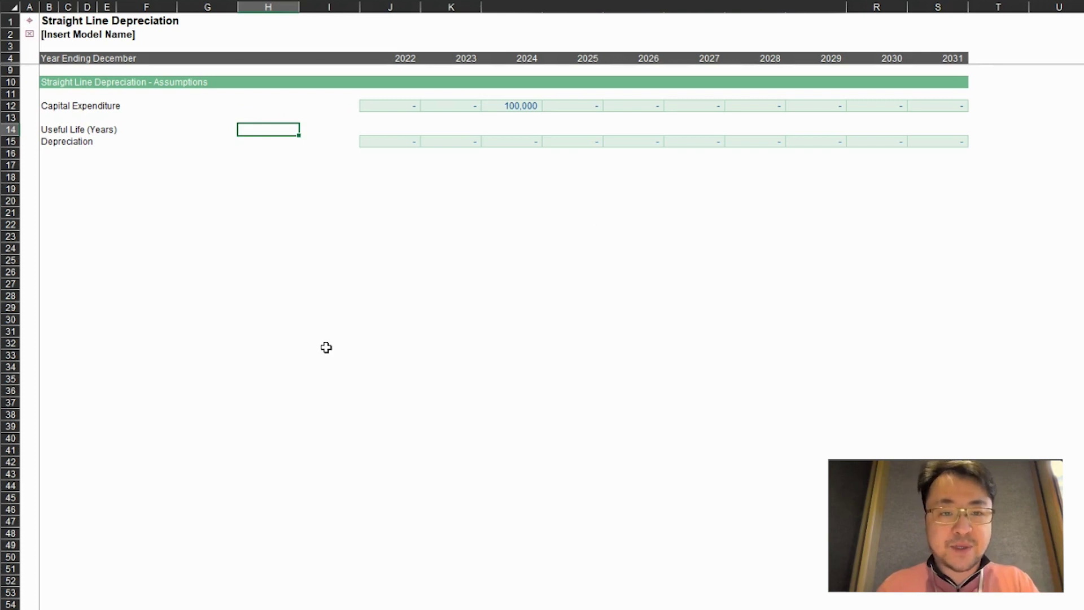
pyautogui.press('Right')
pyautogui.press('Right')
pyautogui.press('Left')
pyautogui.press('Left')
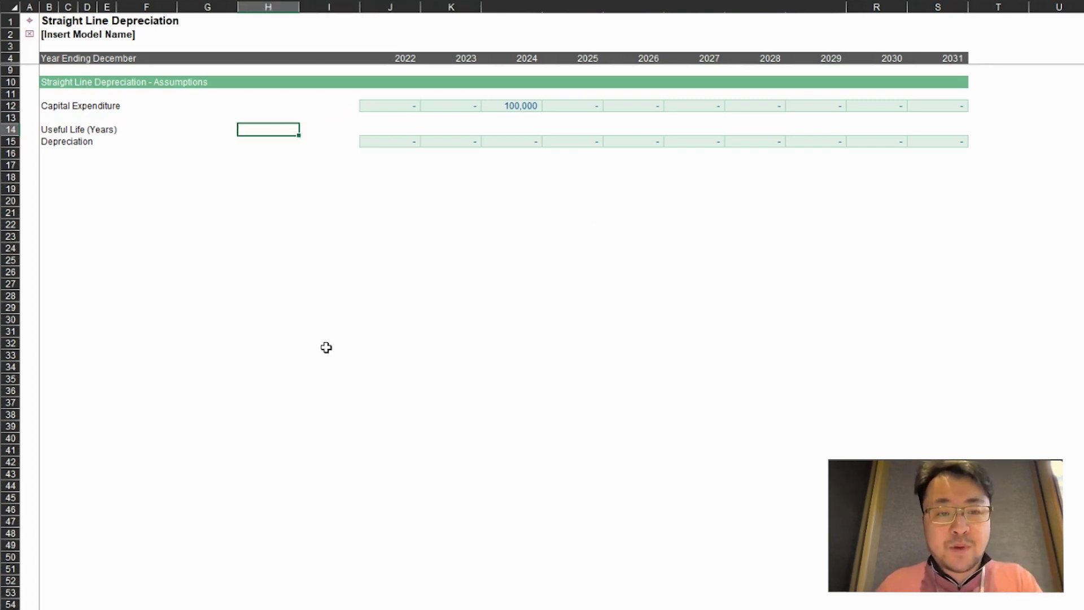
pyautogui.hotkey('ctrl', 'v')
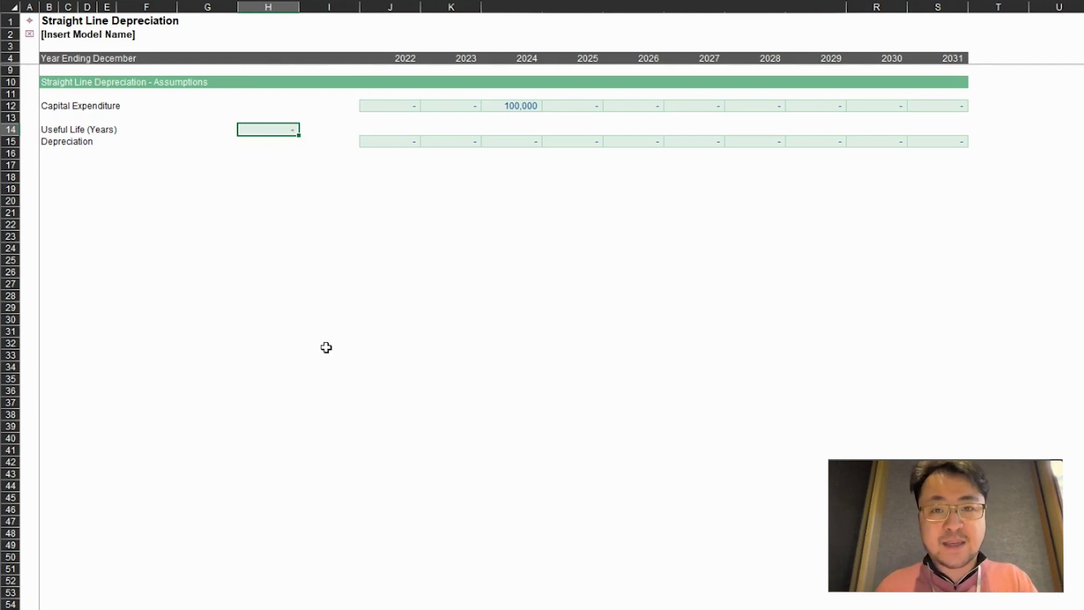
pyautogui.press('Right')
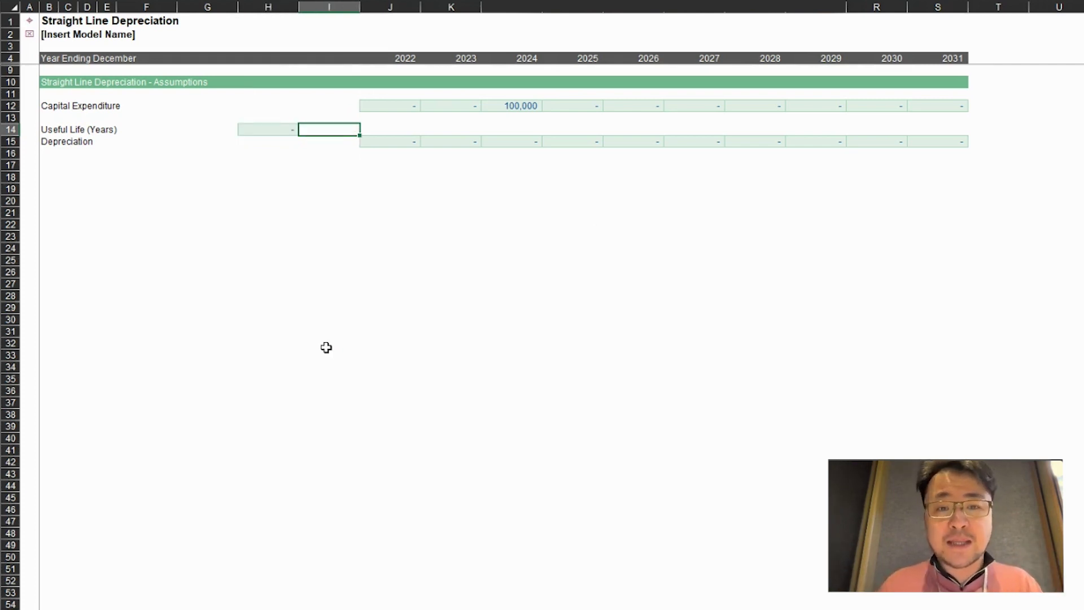
pyautogui.press('Down')
pyautogui.press('Right')
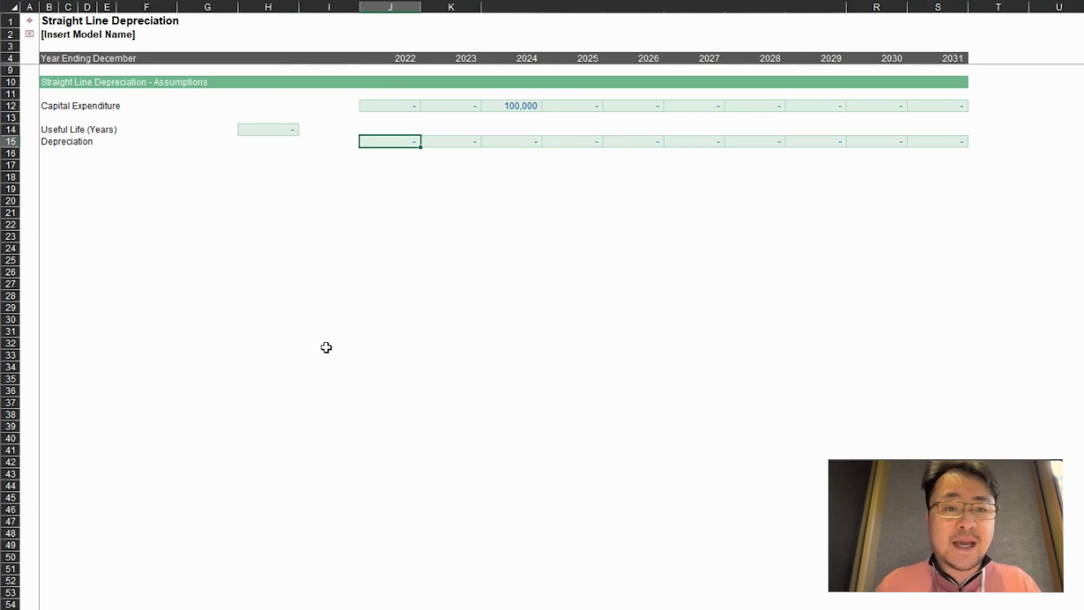
pyautogui.press('Right')
pyautogui.press('Right')
pyautogui.press('Left')
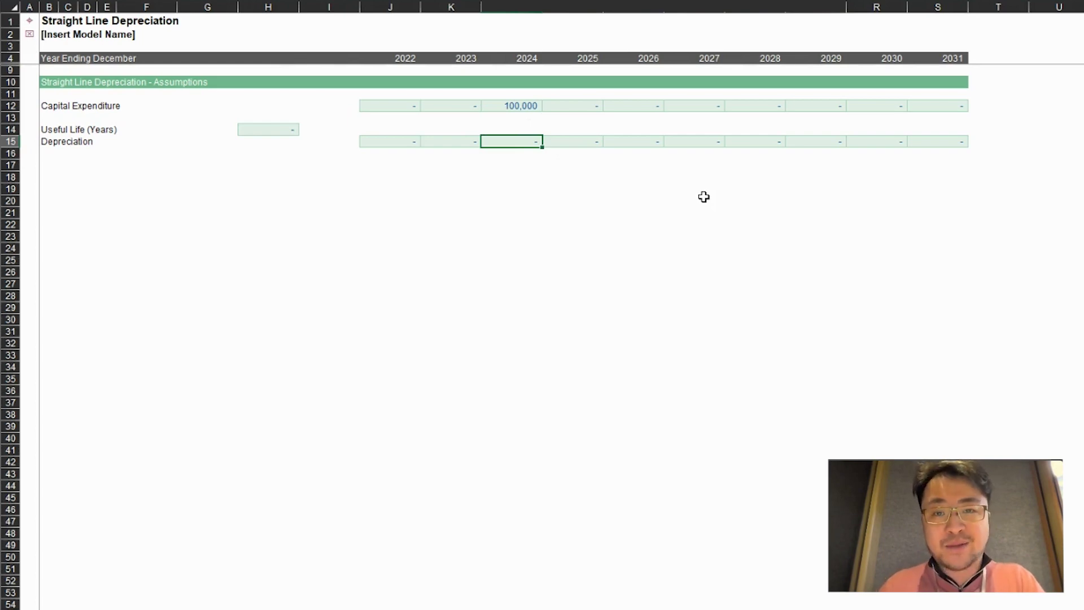
pyautogui.press('Right')
pyautogui.press('Right')
pyautogui.press('Left')
pyautogui.press('Left')
pyautogui.press('Left')
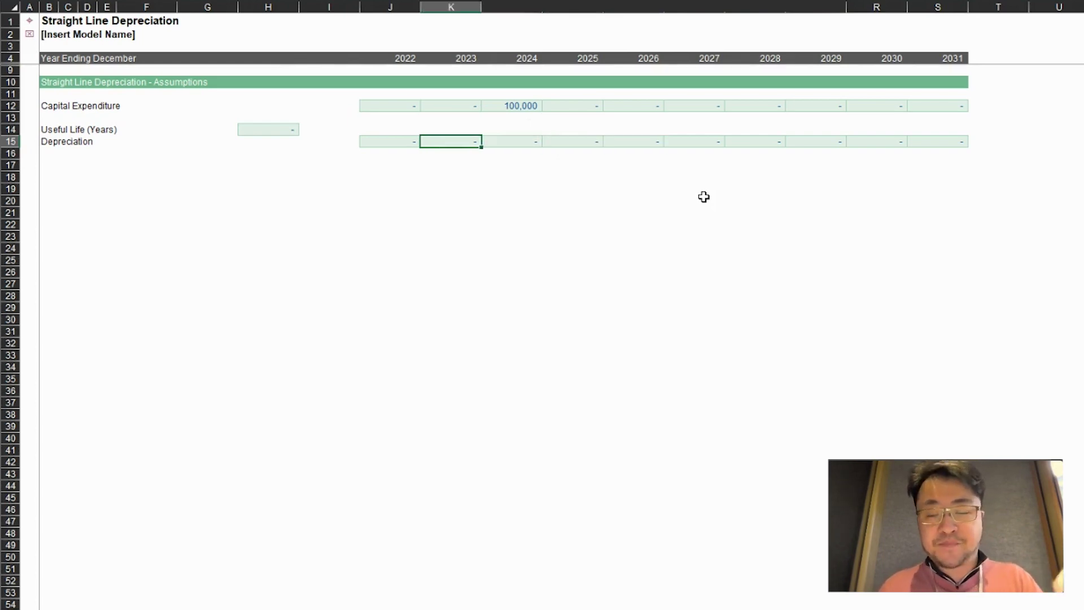
pyautogui.press('Right')
pyautogui.press('Right')
pyautogui.press('Left')
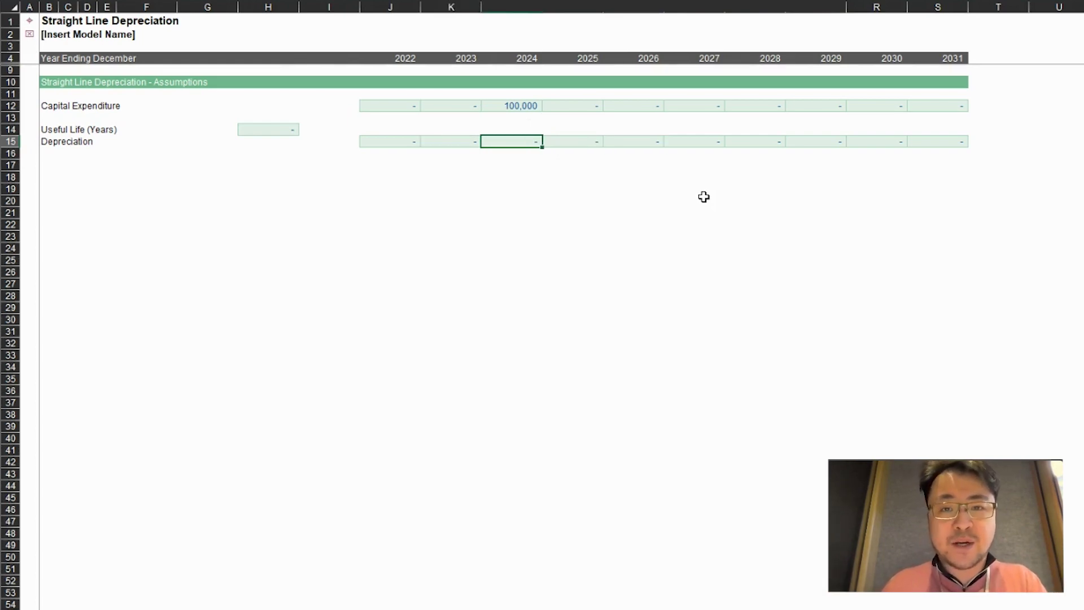
pyautogui.press('Right')
pyautogui.press('Right')
pyautogui.press('Right')
pyautogui.press('Left')
pyautogui.press('Left')
pyautogui.press('Left')
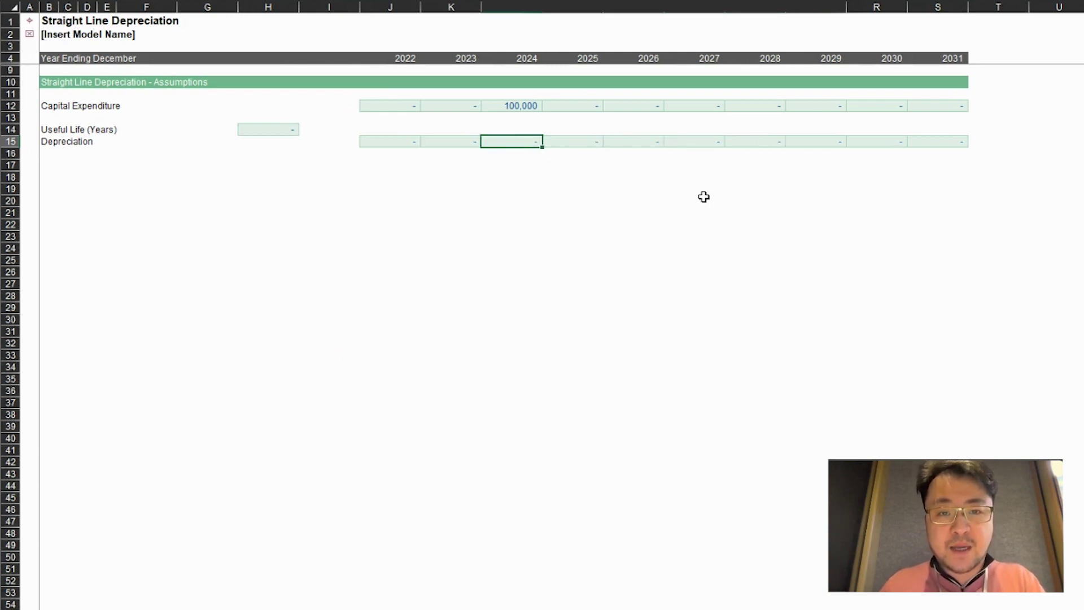
# - Set the useful life assumption in H14 to 5 years
pyautogui.press('Right')
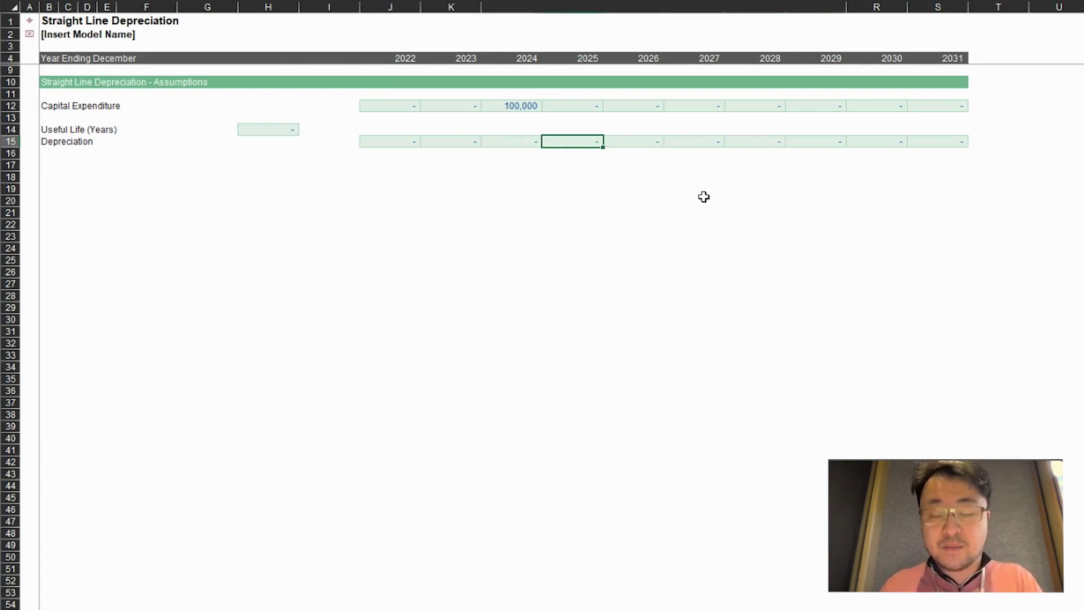
pyautogui.press('Left')
pyautogui.press('Left')
pyautogui.press('Left')
pyautogui.press('Left')
pyautogui.press('Left')
pyautogui.press('Left')
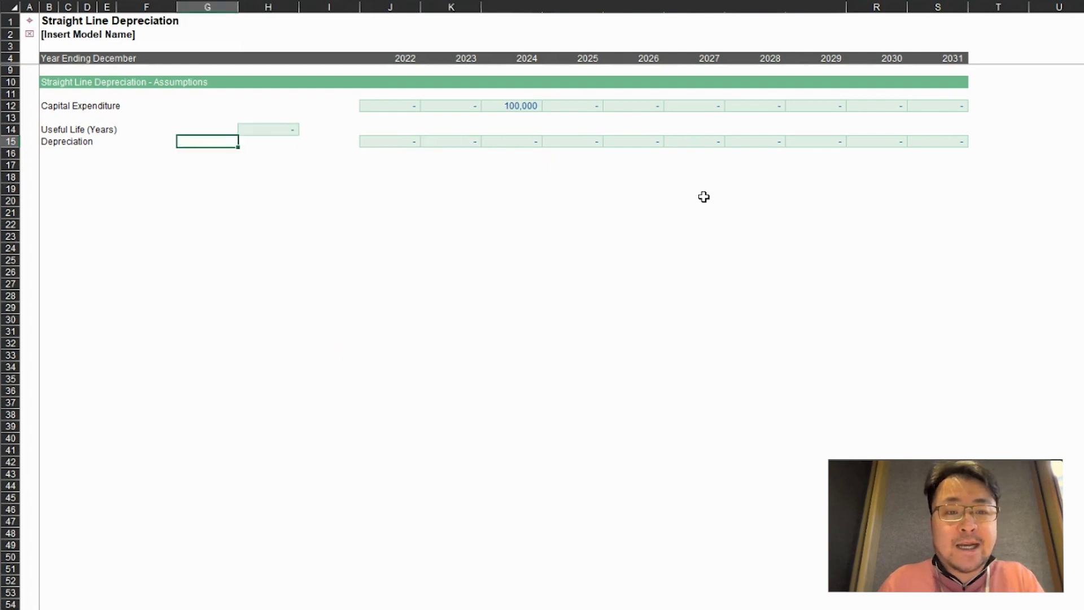
pyautogui.press('Up')
pyautogui.press('Right')
pyautogui.press('Up')
pyautogui.press('Right')
pyautogui.press('Left')
pyautogui.press('Down')
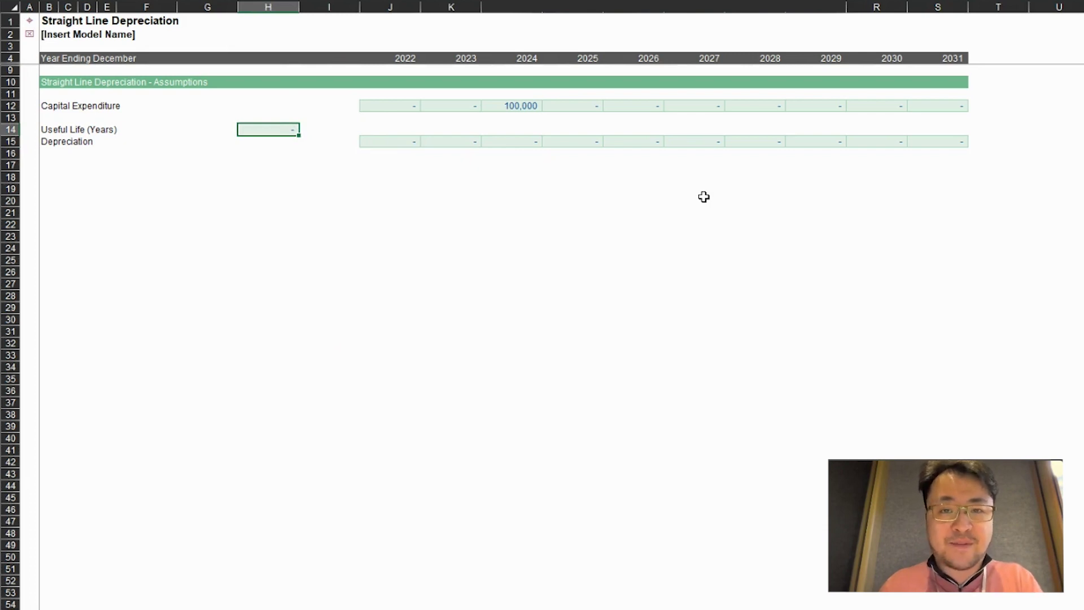
pyautogui.write('5')
pyautogui.press('Return')
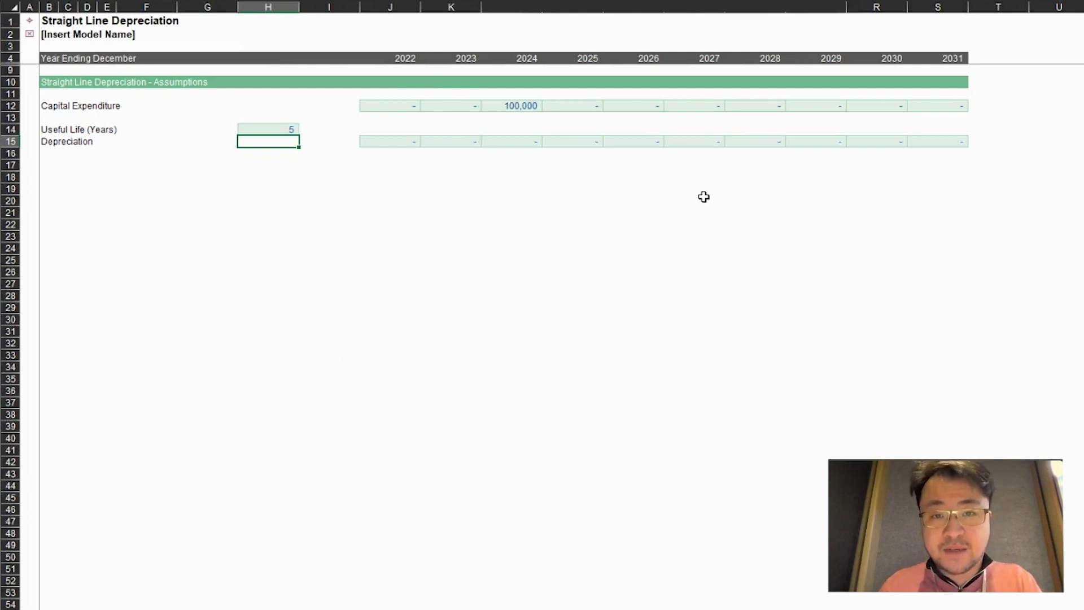
# - Enter the 2024 depreciation formula =$L$12/$H$14 in L15, dividing capital expenditure by useful life with absolute references
pyautogui.press('Right')
pyautogui.press('Right')
pyautogui.press('Right')
pyautogui.press('Right')
pyautogui.press('Up')
pyautogui.press('Up')
pyautogui.press('Up')
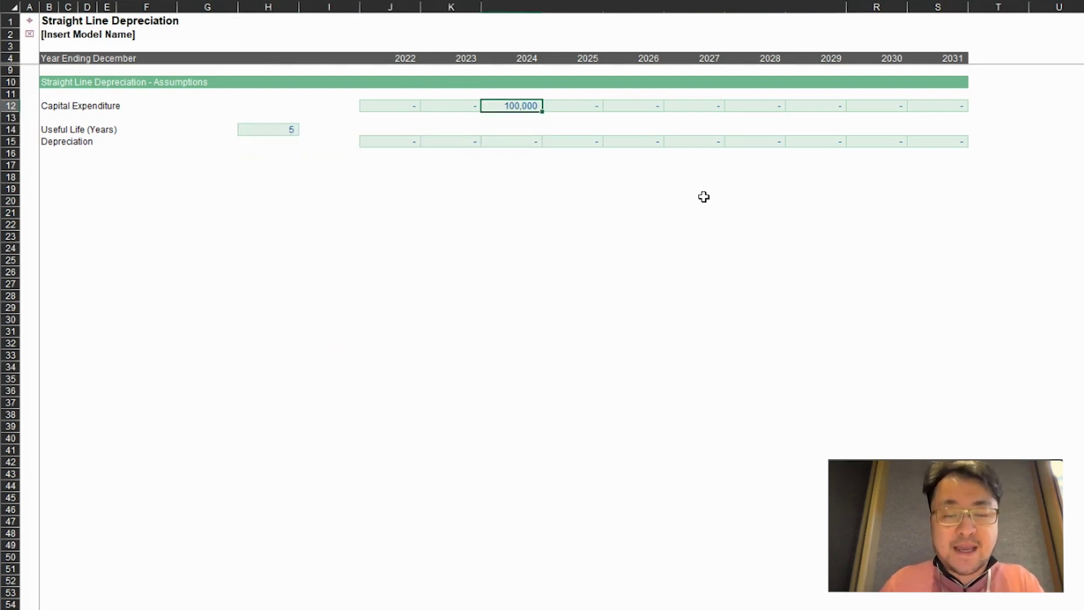
pyautogui.press('Down')
pyautogui.press('Down')
pyautogui.press('Down')
pyautogui.write('=')
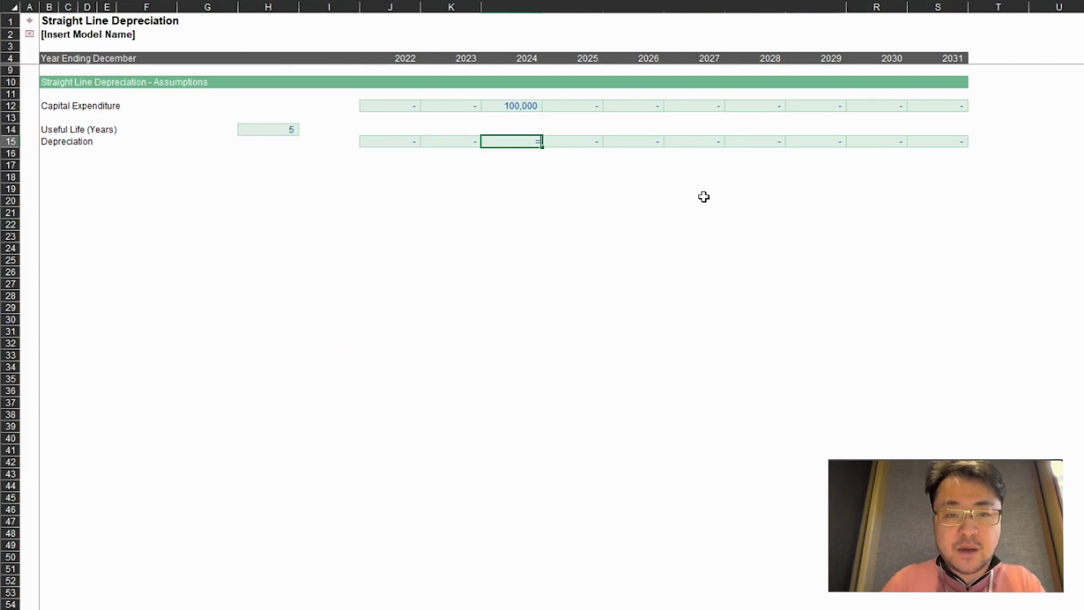
pyautogui.press('Up')
pyautogui.press('Up')
pyautogui.press('Up')
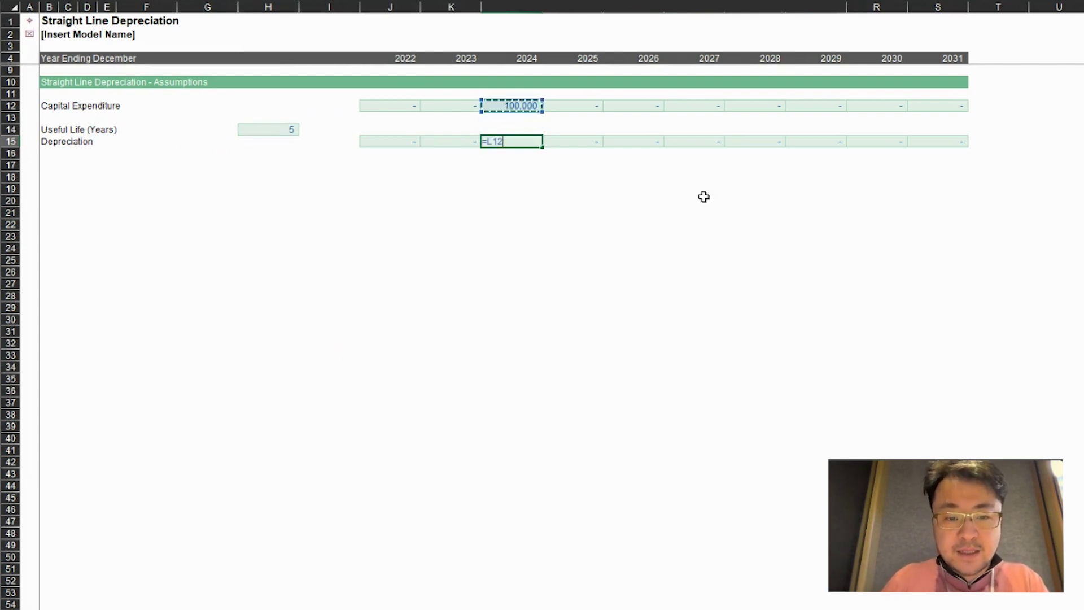
pyautogui.press('F4')
pyautogui.write('/')
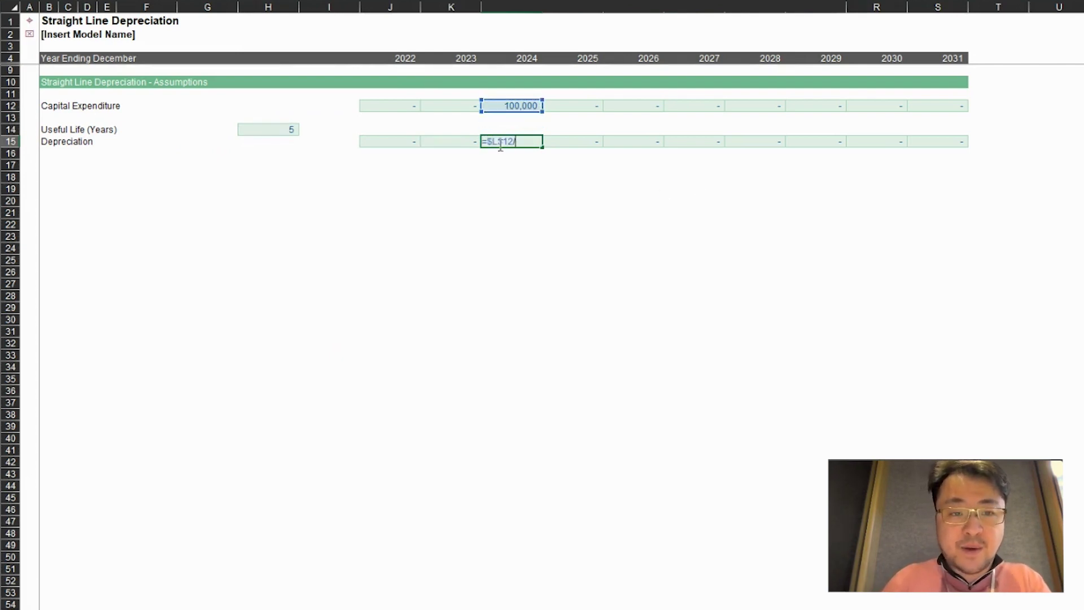
pyautogui.click(290, 132)
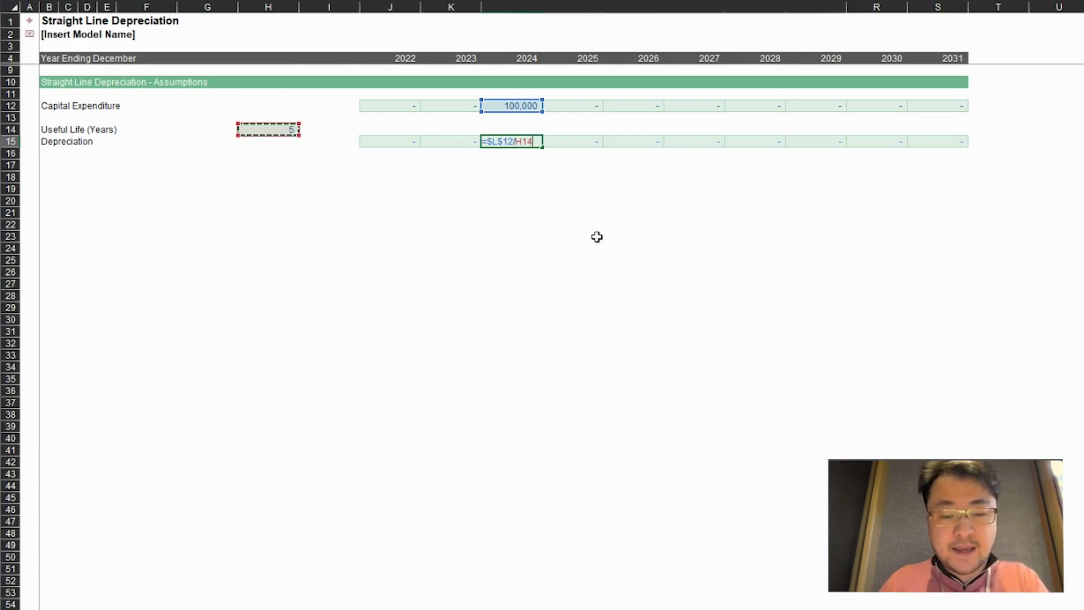
pyautogui.press('F4')
pyautogui.press('Return')
pyautogui.press('Up')
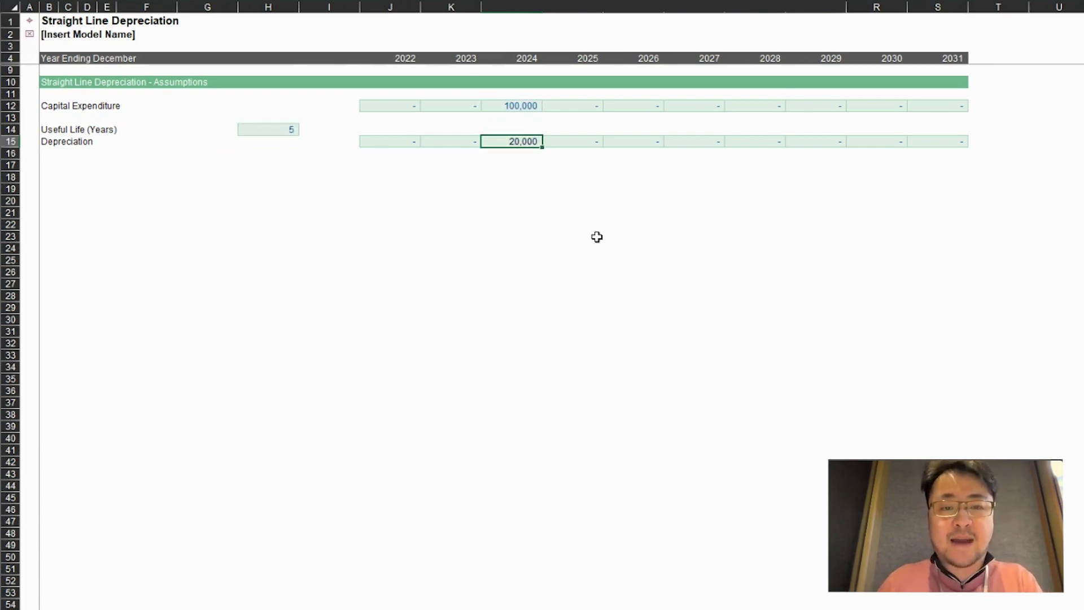
# - Fill the 2024 depreciation formula across the row through 2028
pyautogui.hotkey('shift', 'Right')
pyautogui.hotkey('shift', 'Right')
pyautogui.hotkey('shift', 'Right')
pyautogui.hotkey('shift', 'Right')
pyautogui.hotkey('ctrl', 'r')
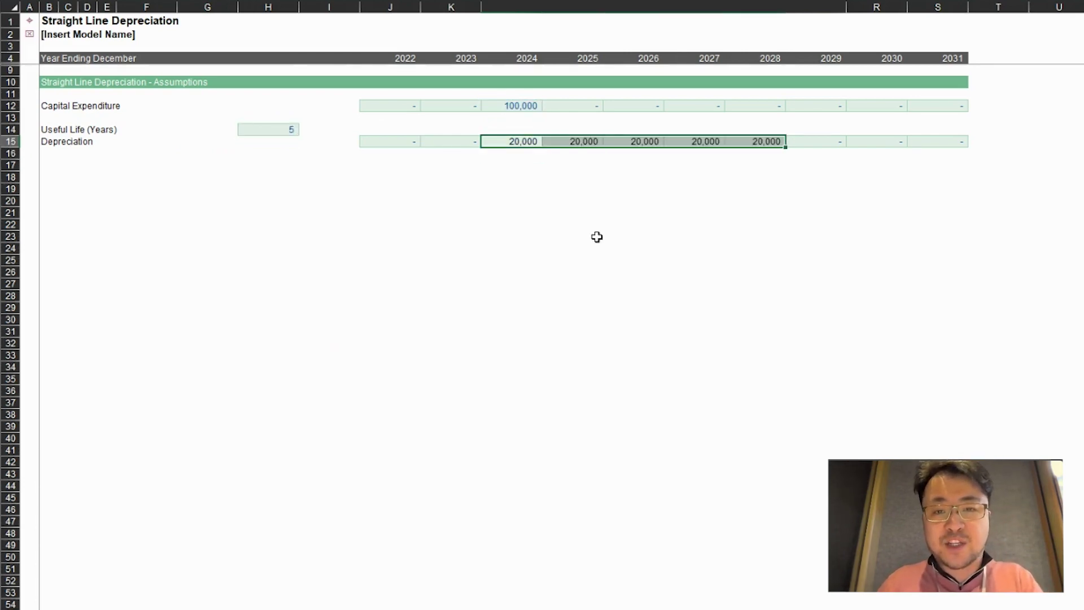
# - Review the depreciation amounts for 2024 to 2028 and inspect the formula behind the 2024 cell
pyautogui.press('Down')
pyautogui.press('Down')
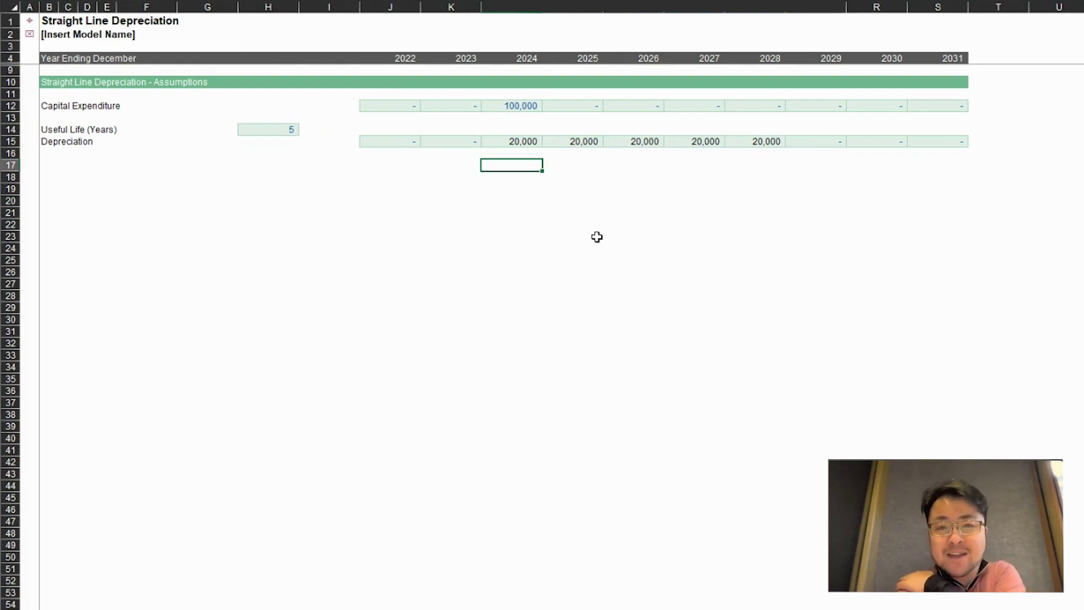
pyautogui.press('Up')
pyautogui.press('Up')
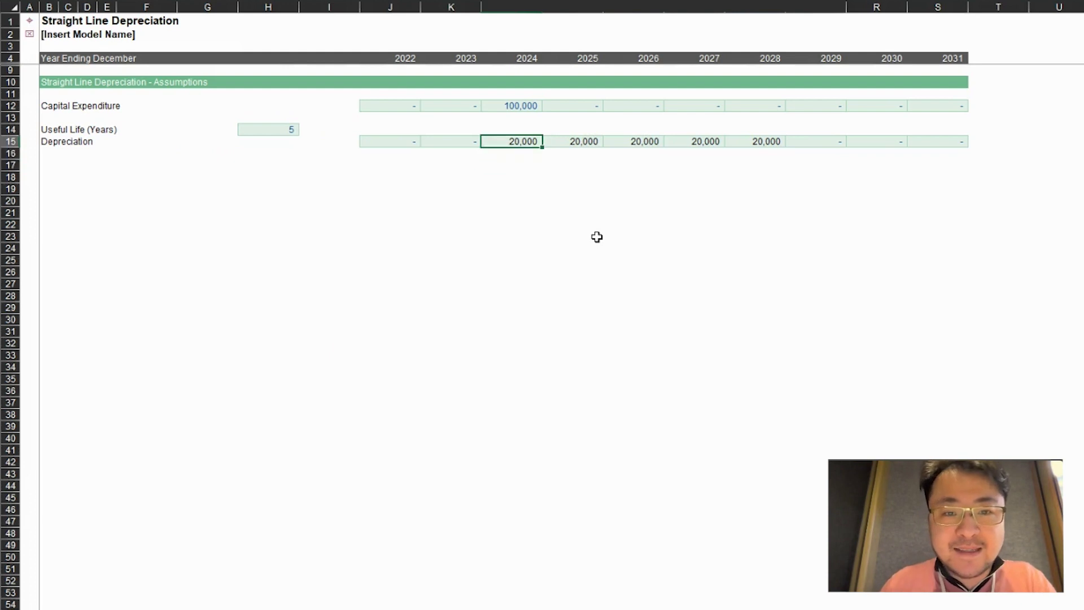
pyautogui.press('Right')
pyautogui.press('Right')
pyautogui.press('Right')
pyautogui.press('Right')
pyautogui.press('Left')
pyautogui.press('Left')
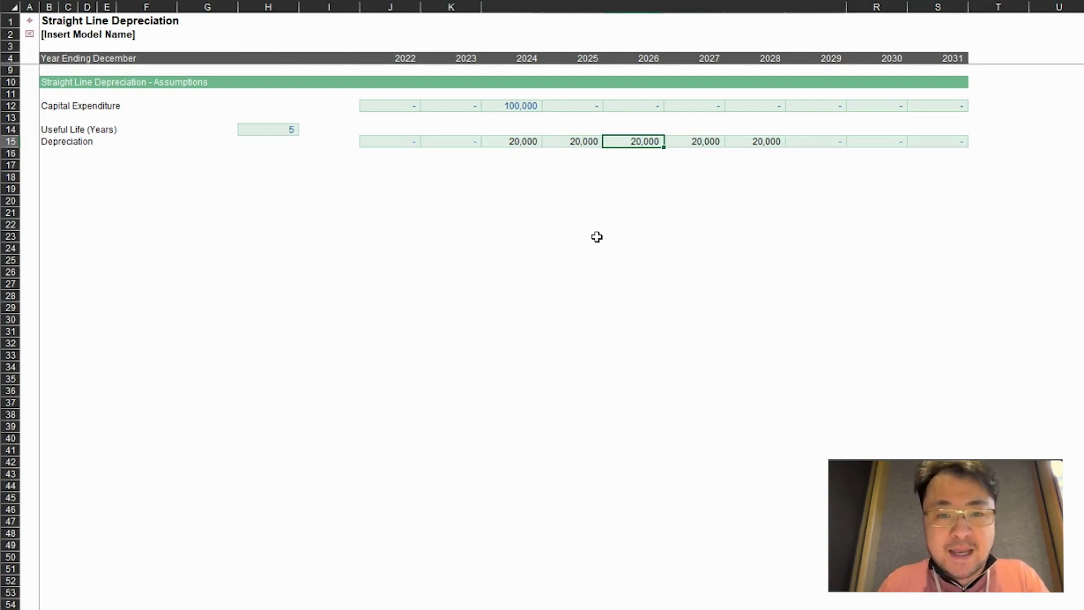
pyautogui.press('Left')
pyautogui.press('Left')
pyautogui.press('F2')
pyautogui.press('Escape')
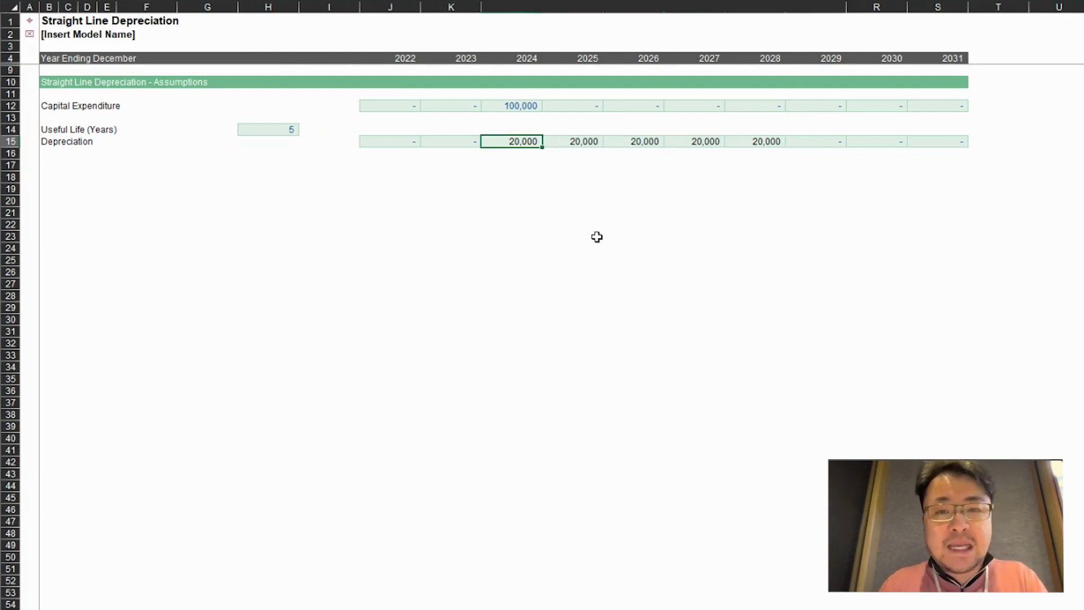
pyautogui.press('Up')
pyautogui.press('Up')
pyautogui.press('Up')
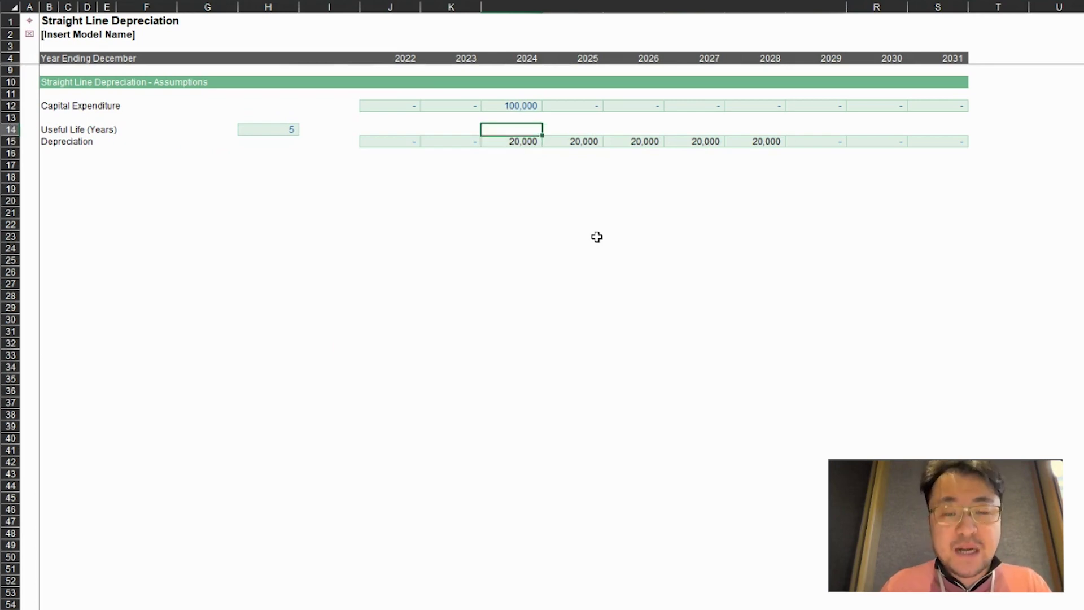
pyautogui.press('Down')
pyautogui.press('Down')
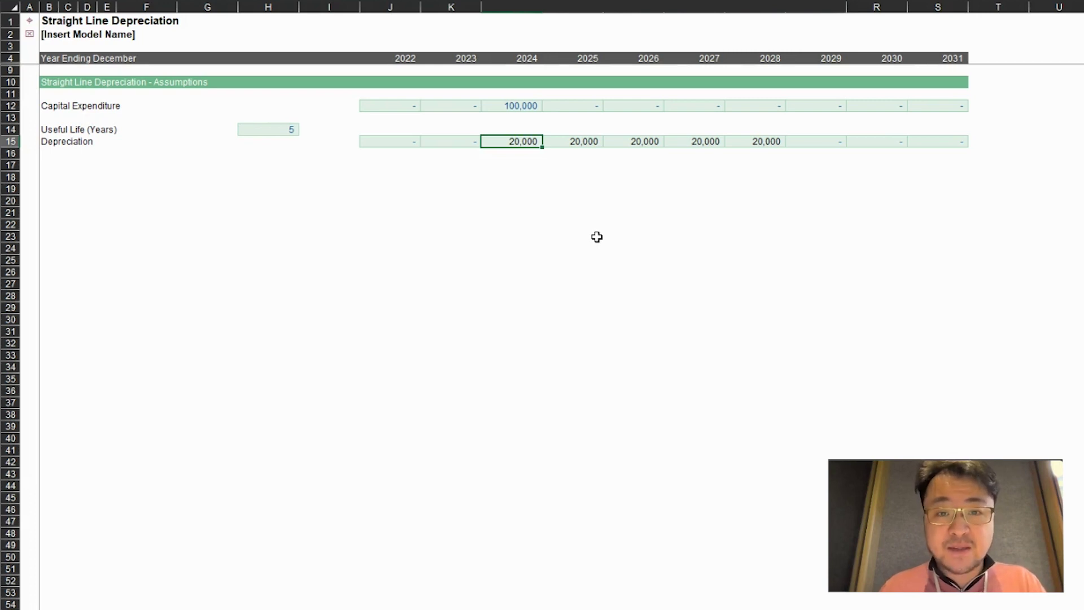
# - Total the Depreciation row in I15 with a SUM of J15:S15
pyautogui.press('Left')
pyautogui.press('Left')
pyautogui.press('Left')
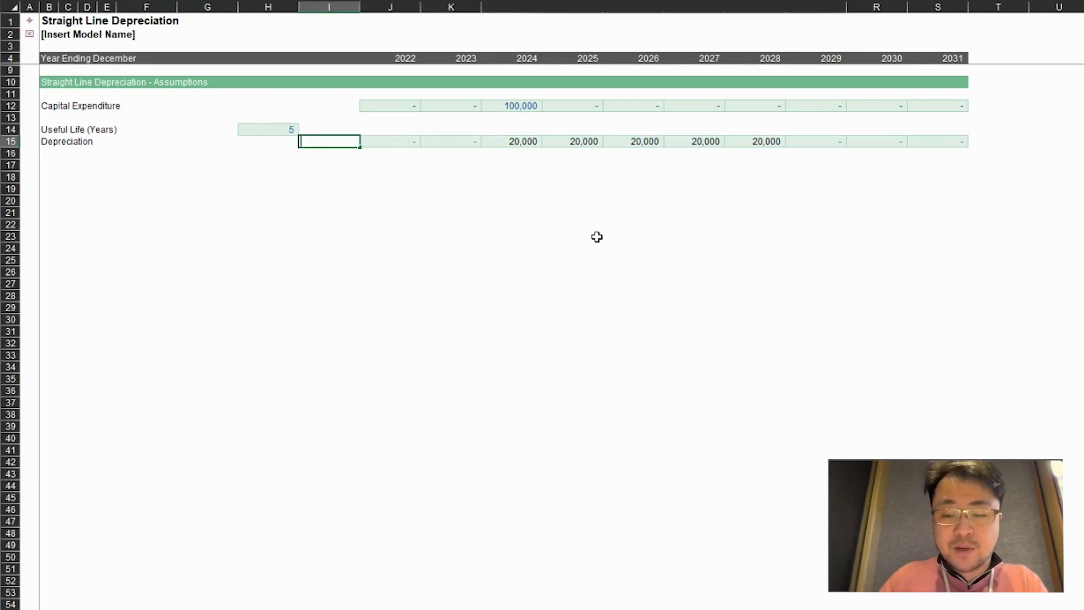
pyautogui.write('=SUM(')
pyautogui.press('Right')
pyautogui.hotkey('ctrl', 'shift', 'Right')
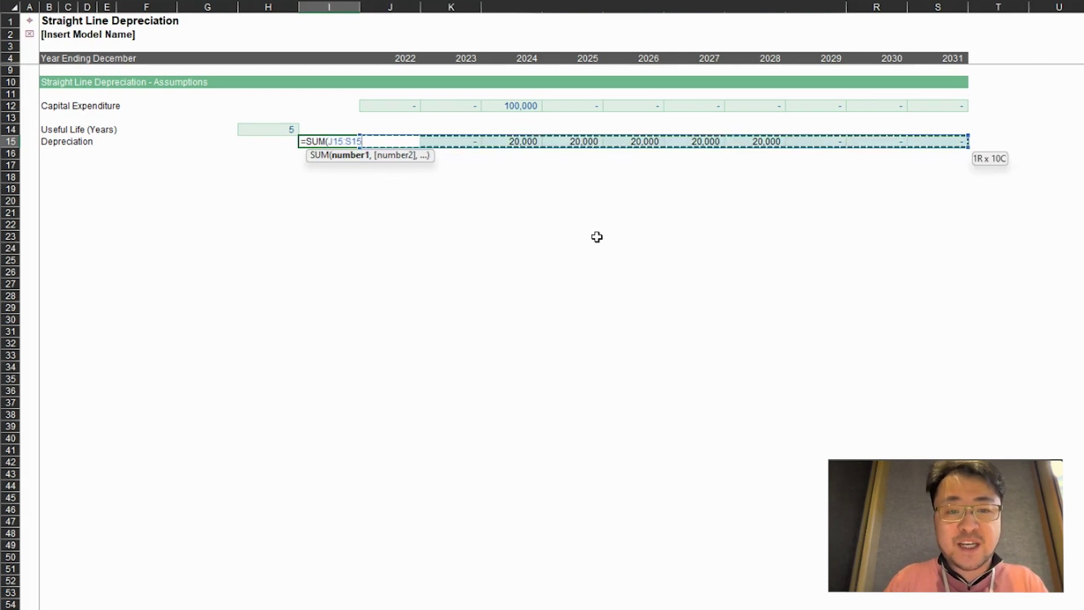
pyautogui.press('Return')
# - Total the Capital Expenditure row in I12 with a SUM across 2022 to 2031
pyautogui.press('Up')
pyautogui.press('Up')
pyautogui.press('Up')
pyautogui.press('Up')
pyautogui.write('=SU')
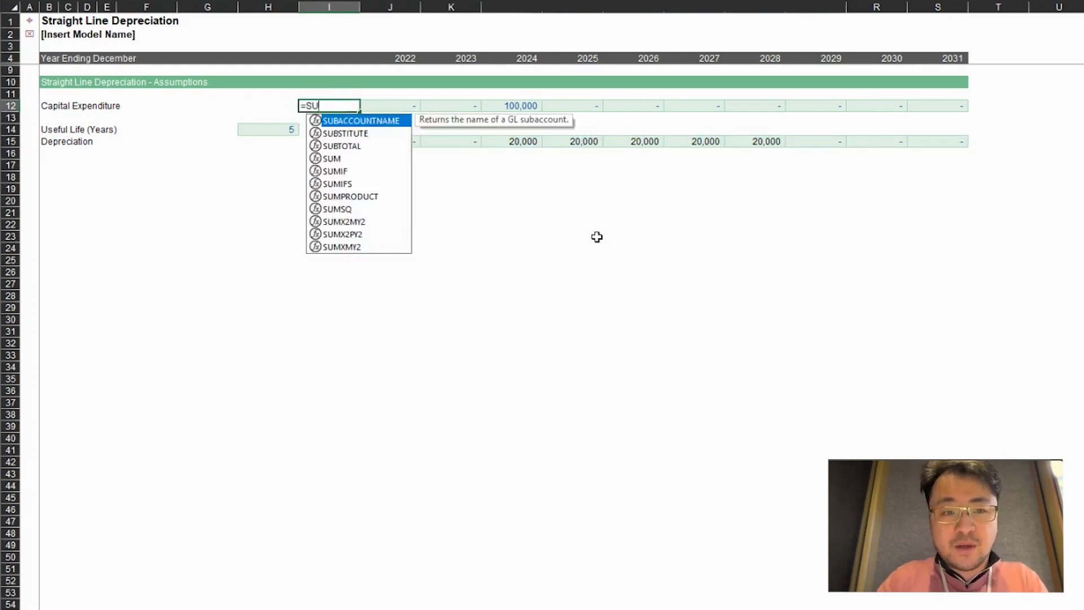
pyautogui.write('M(')
pyautogui.press('Right')
pyautogui.hotkey('ctrl', 'shift', 'Right')
pyautogui.press('Return')
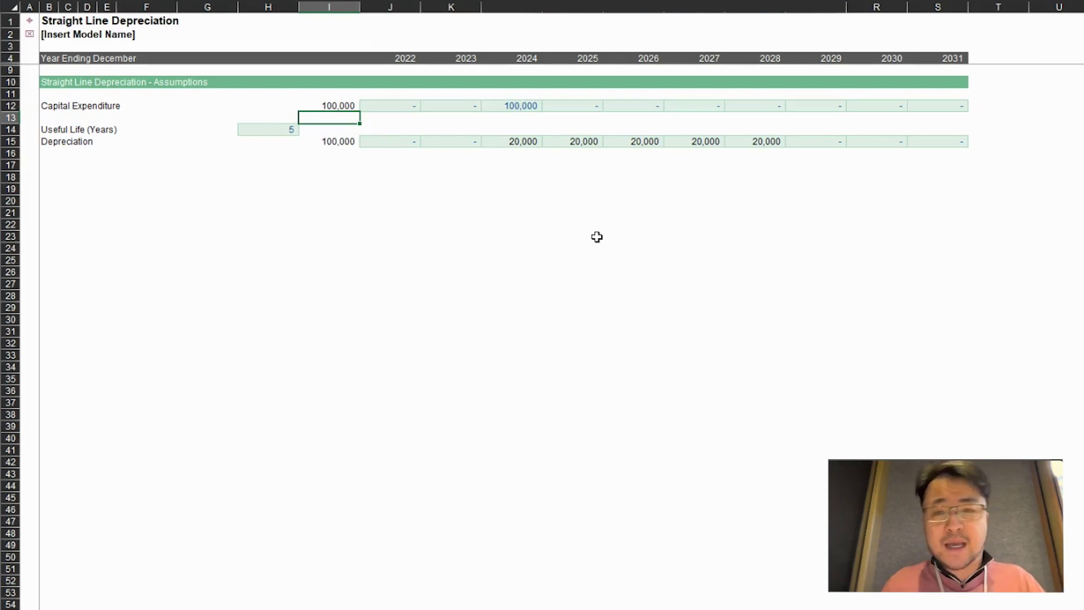
# - Insert an empty annual assumptions module at B17 named "Straight Line Depreciation (Formula)" with the prefix FA
pyautogui.press('Down')
pyautogui.press('Down')
pyautogui.press('Down')
pyautogui.press('Down')
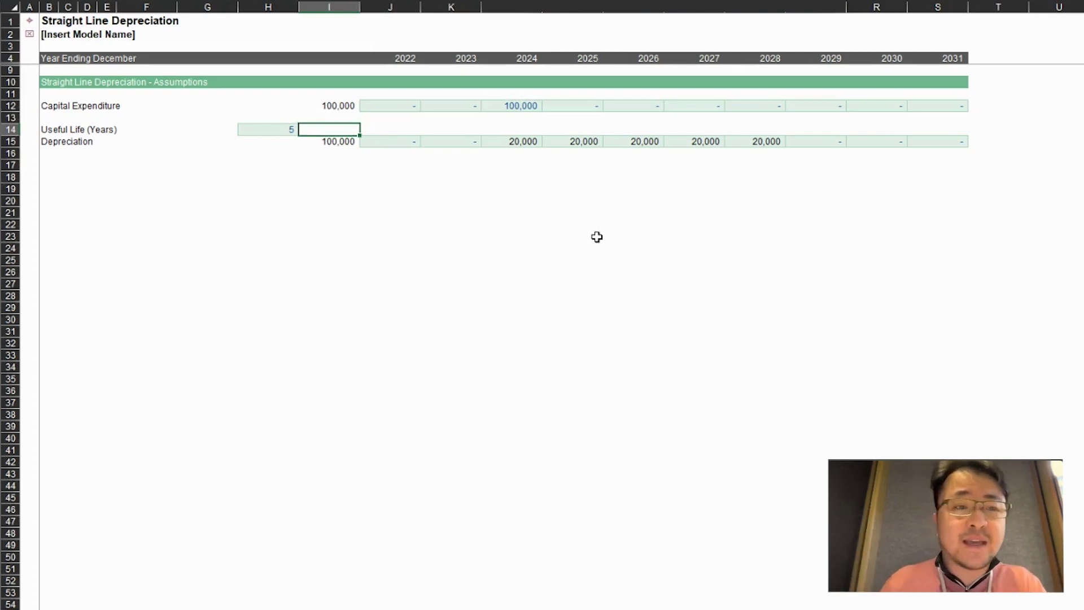
pyautogui.press('Left')
pyautogui.press('Left')
pyautogui.press('Left')
pyautogui.press('Left')
pyautogui.press('Left')
pyautogui.press('Left')
pyautogui.press('Left')
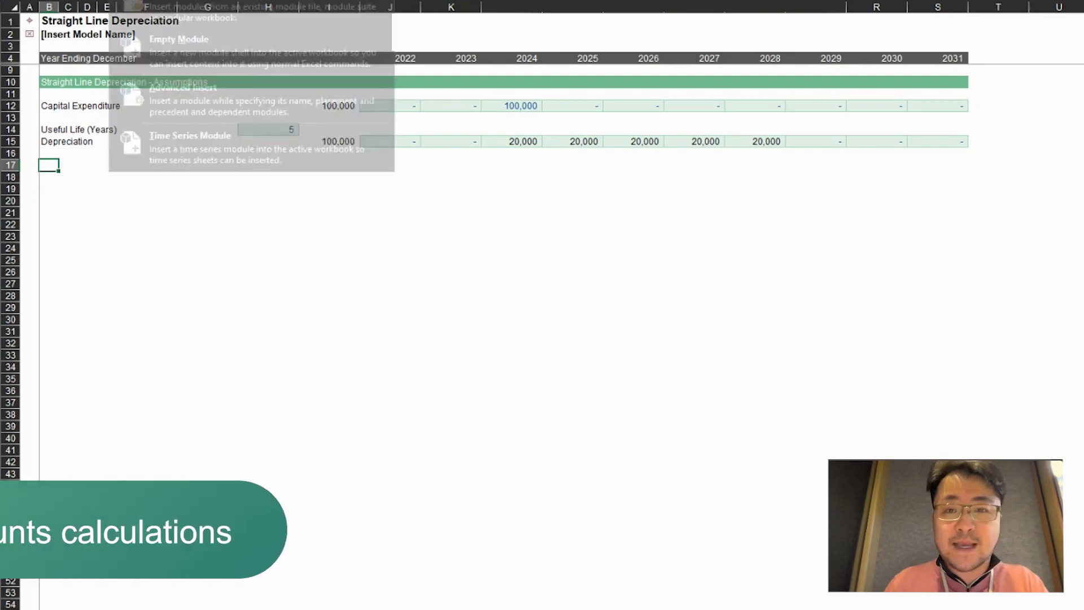
pyautogui.click(208, 61)
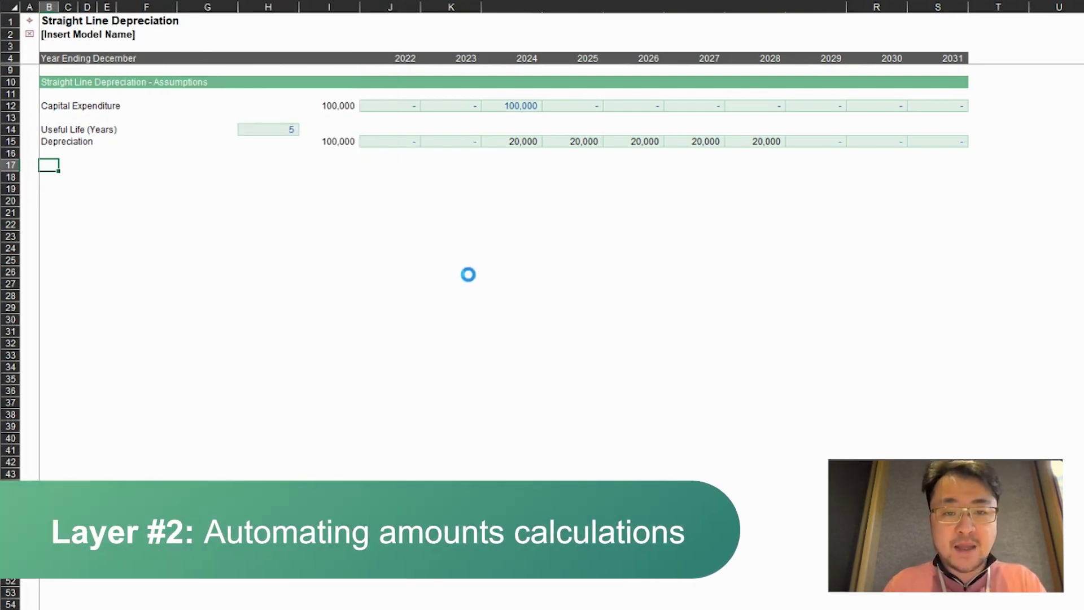
pyautogui.write('Straight L')
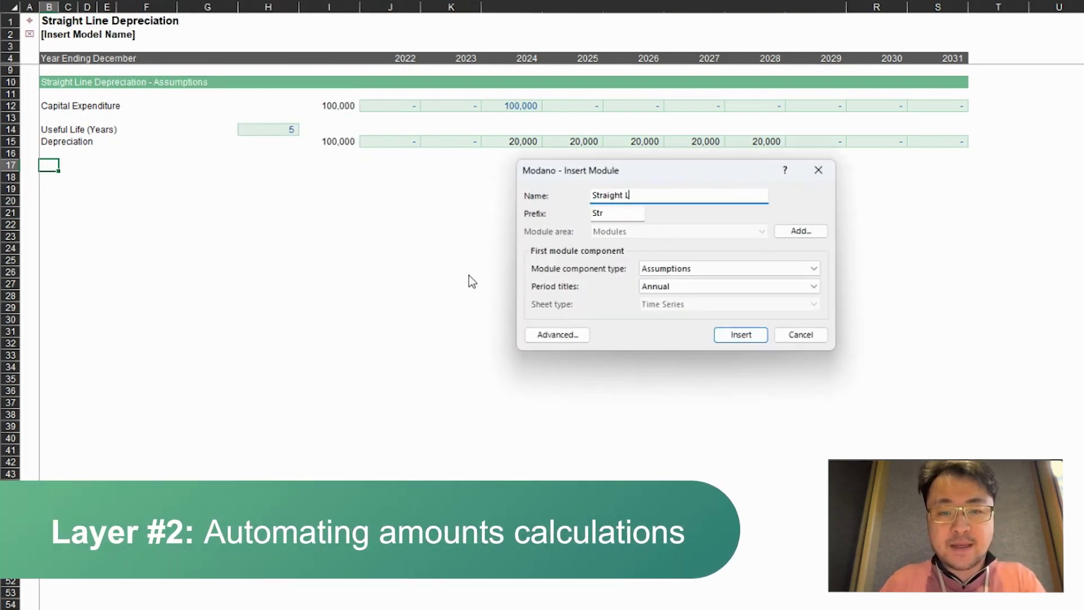
pyautogui.write('ine Depreciation ')
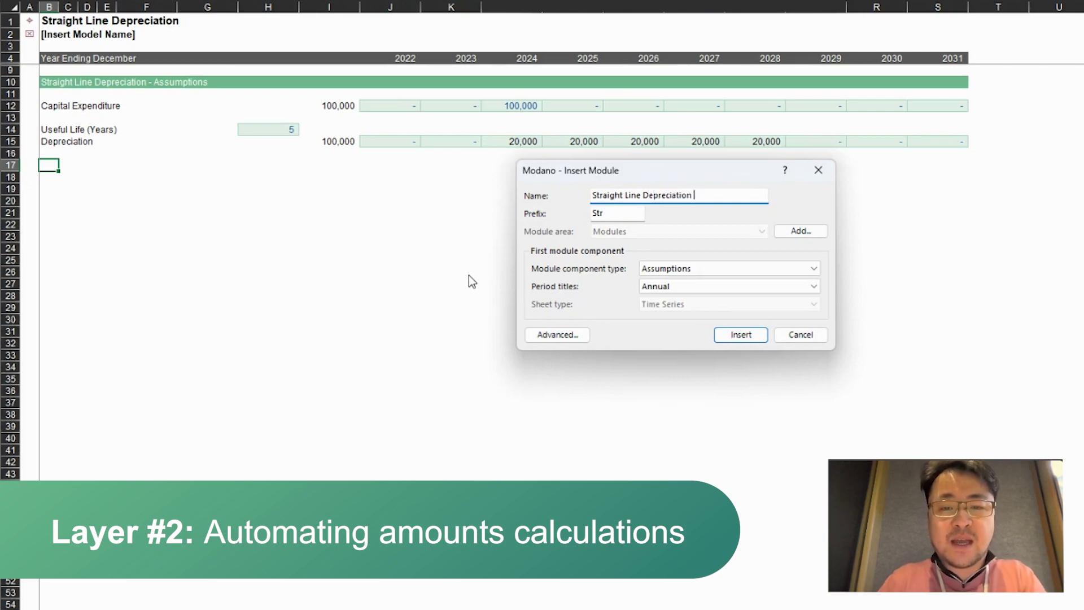
pyautogui.write('(Formula)')
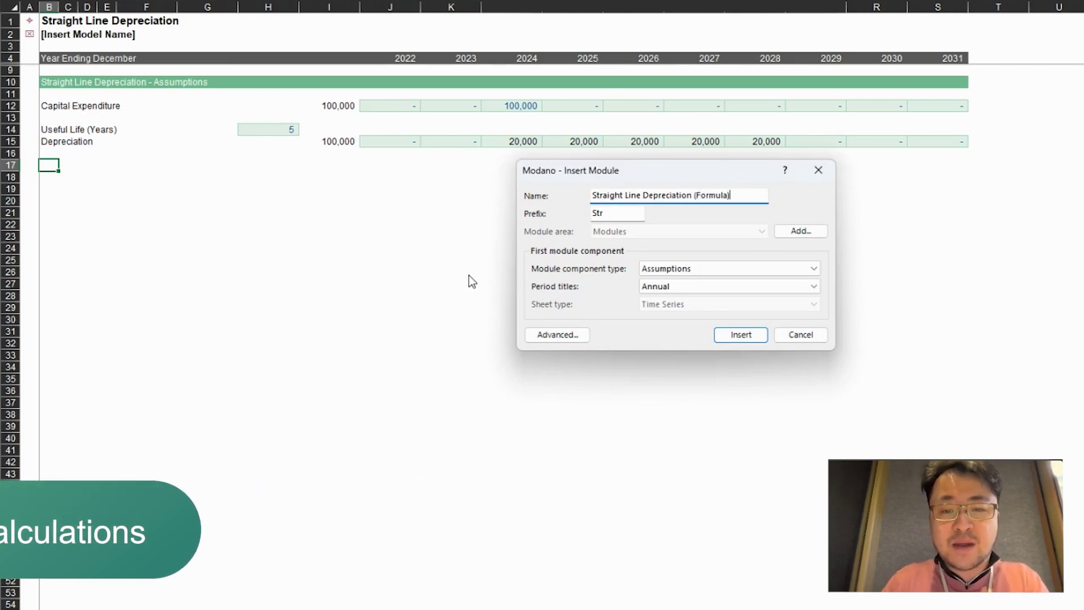
pyautogui.press('Tab')
pyautogui.write('FA')
pyautogui.press('Return')
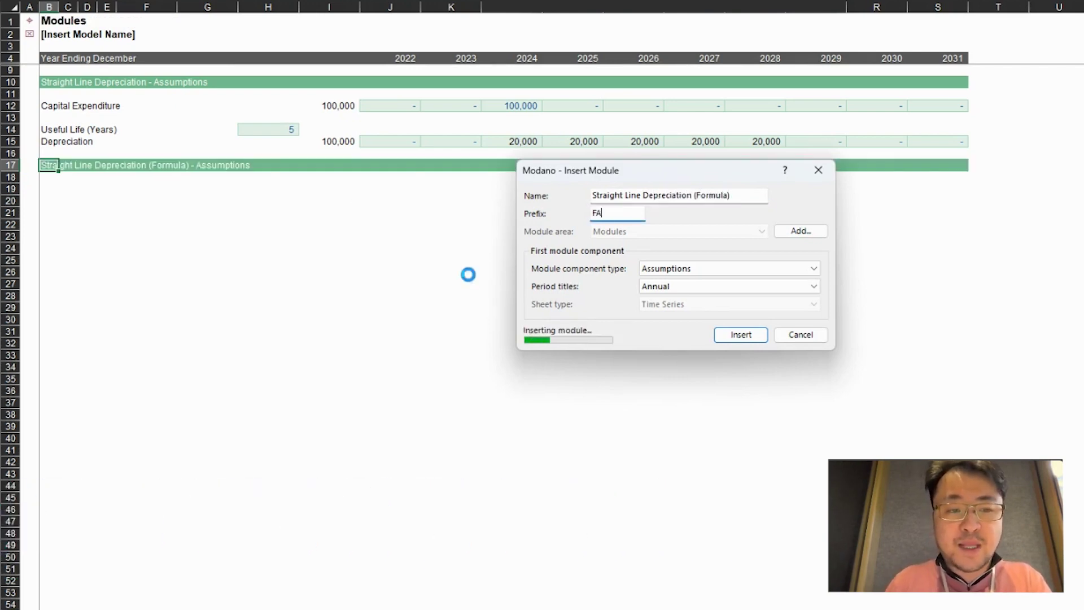
# - Label row 19 of the new formula module "Capital Expenditure" in cell B19
pyautogui.press('Down')
pyautogui.press('Down')
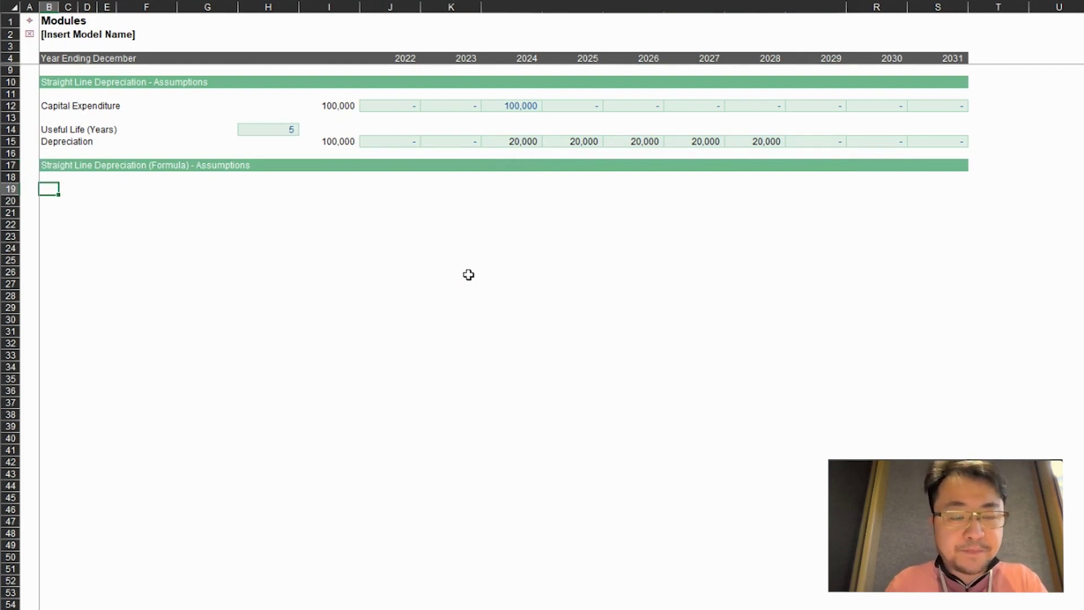
pyautogui.write('Capital E')
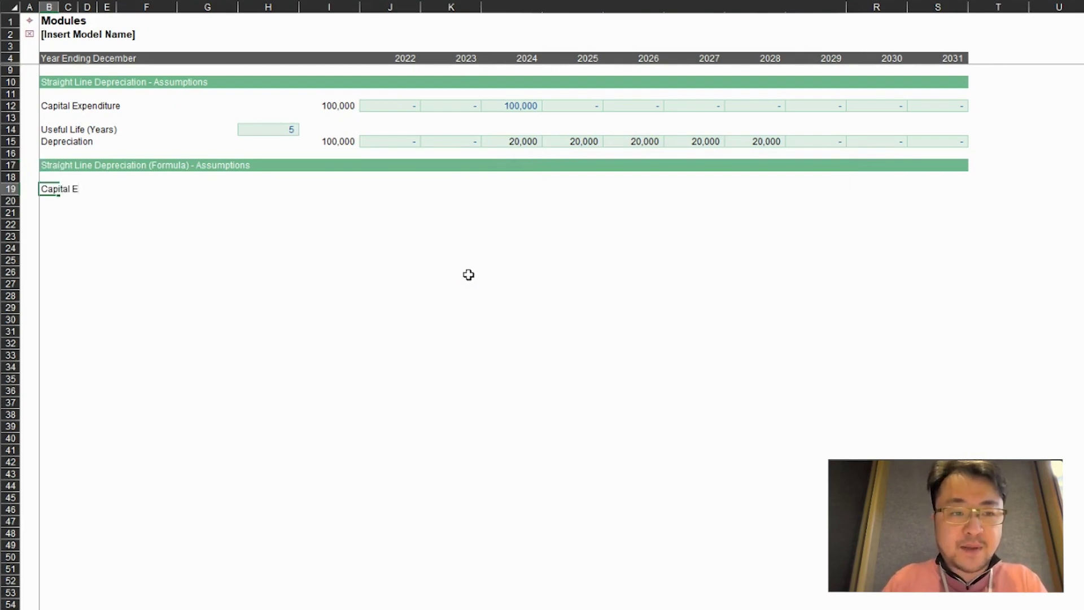
pyautogui.write('xpend')
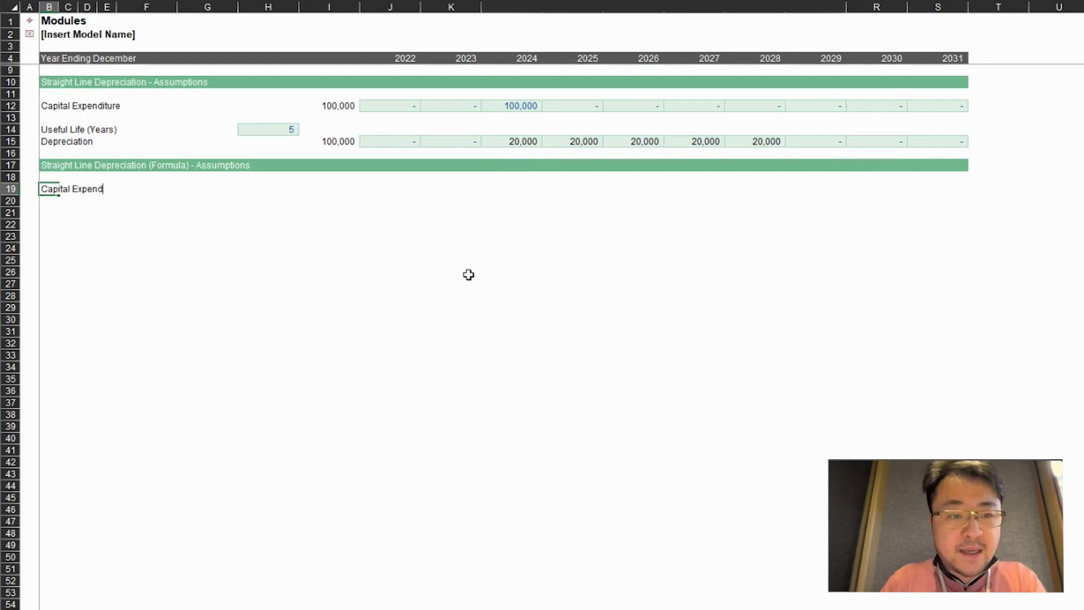
pyautogui.write('iture')
pyautogui.press('Return')
# - Paste the green-shaded input cells into the new Capital Expenditure row from J19, covering 2022 to 2031
pyautogui.press('Right')
pyautogui.press('Right')
pyautogui.press('Right')
pyautogui.press('Right')
pyautogui.press('Right')
pyautogui.press('Right')
pyautogui.press('Right')
pyautogui.press('Right')
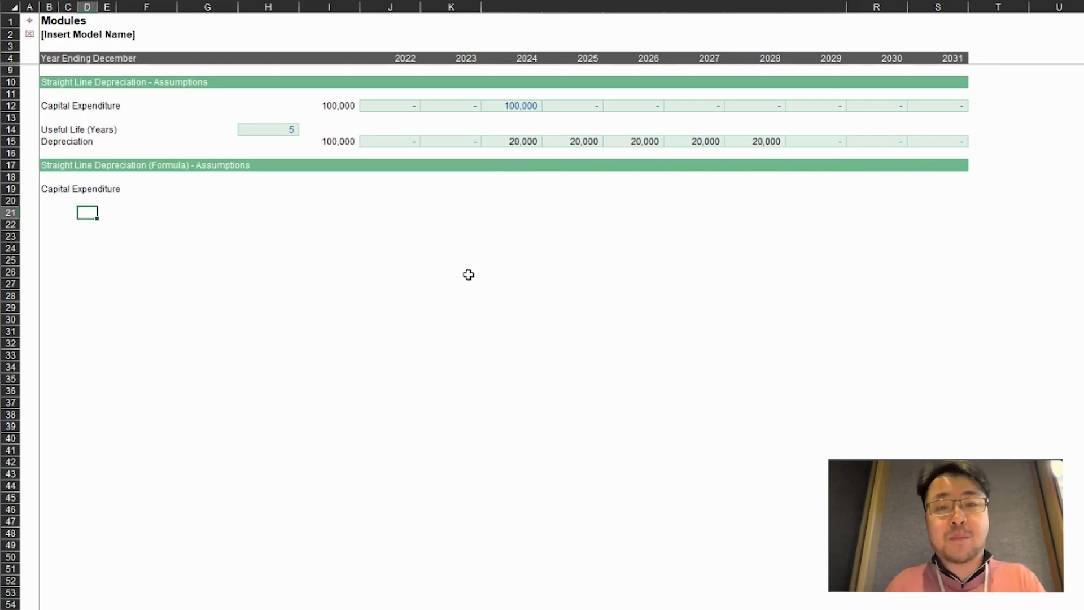
pyautogui.press('Up')
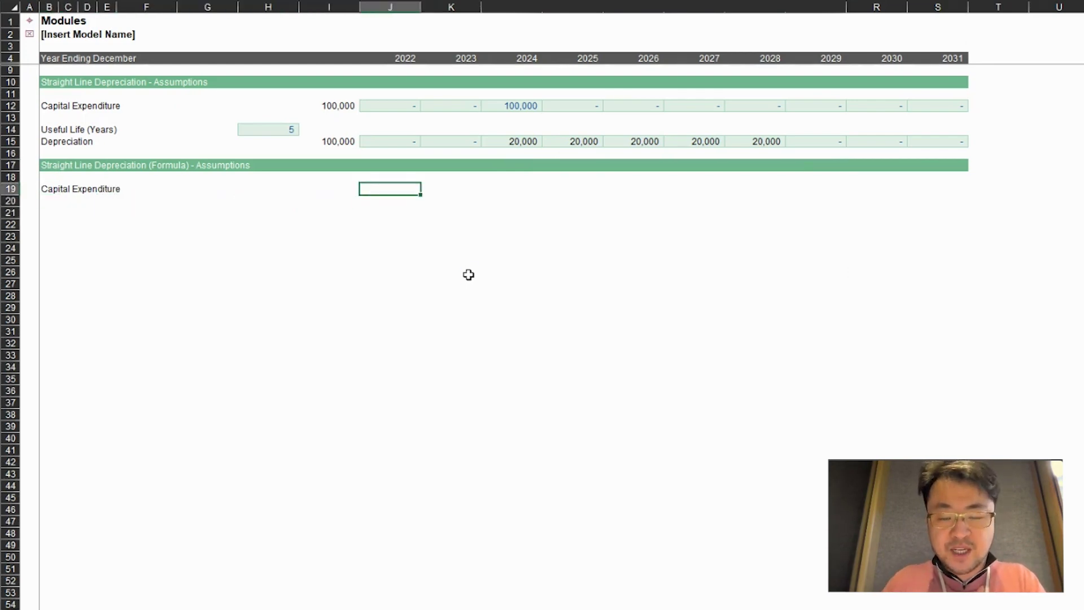
pyautogui.hotkey('ctrl', 'v')
pyautogui.press('Down')
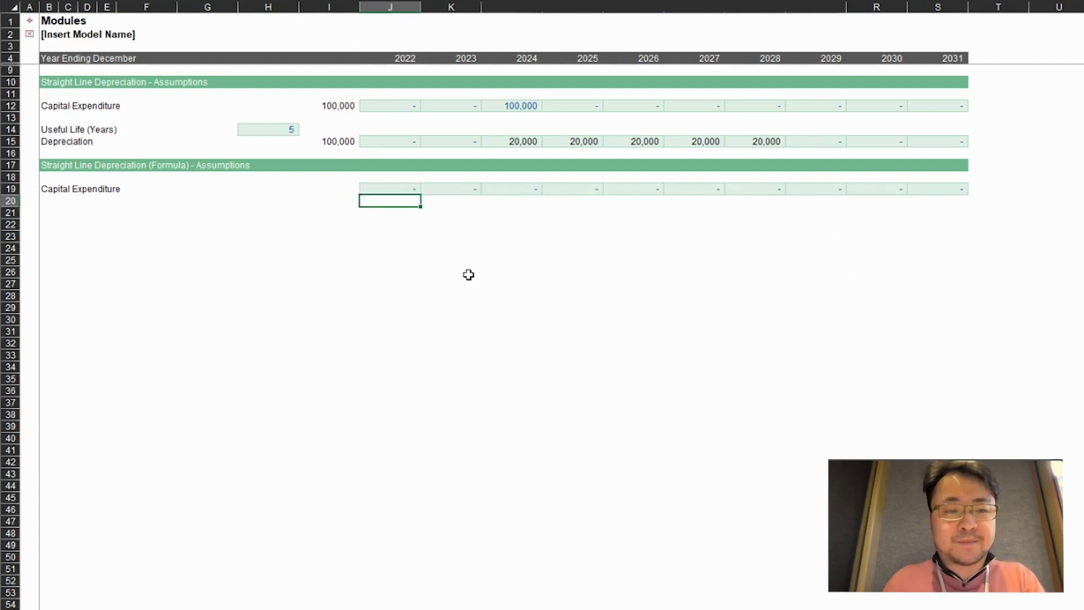
pyautogui.press('Down')
pyautogui.press('Up')
pyautogui.press('Right')
pyautogui.press('Up')
pyautogui.press('Right')
pyautogui.press('Left')
pyautogui.press('Left')
pyautogui.press('Left')
pyautogui.press('Left')
pyautogui.press('Left')
pyautogui.press('Left')
pyautogui.press('Left')
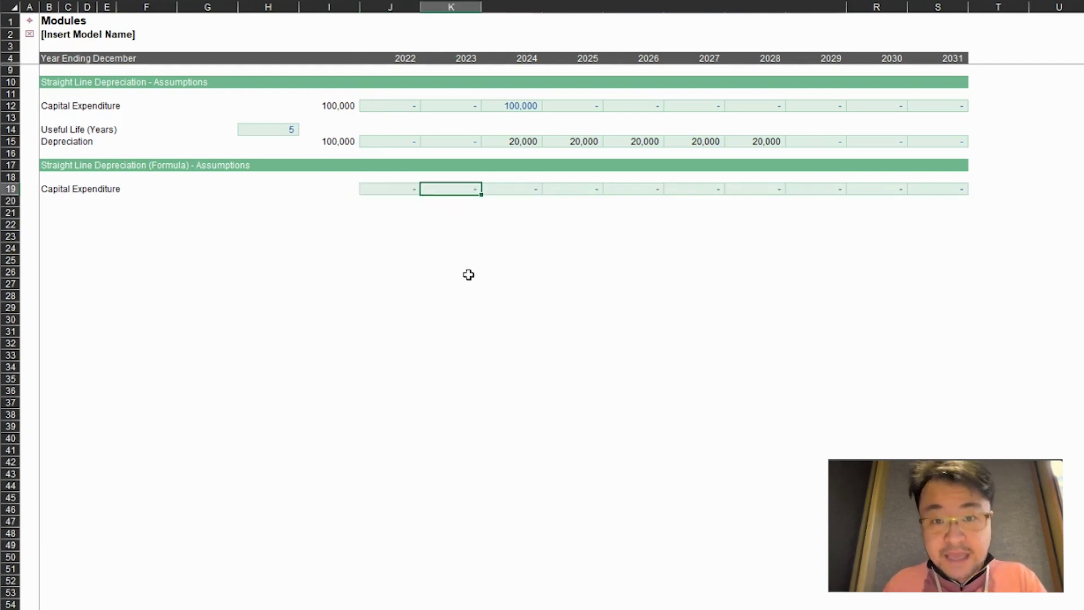
# - Label row 21 of the formula module "Useful Life (Years)" in cell B21
pyautogui.press('Down')
pyautogui.press('Down')
pyautogui.press('Down')
pyautogui.press('Left')
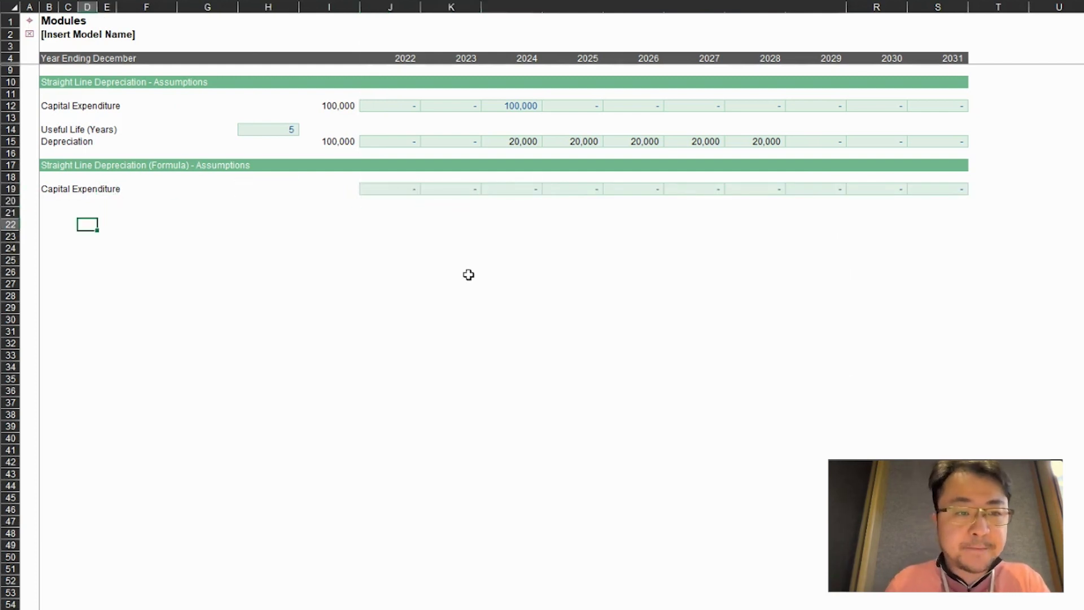
pyautogui.press('Up')
pyautogui.press('Left')
pyautogui.press('Left')
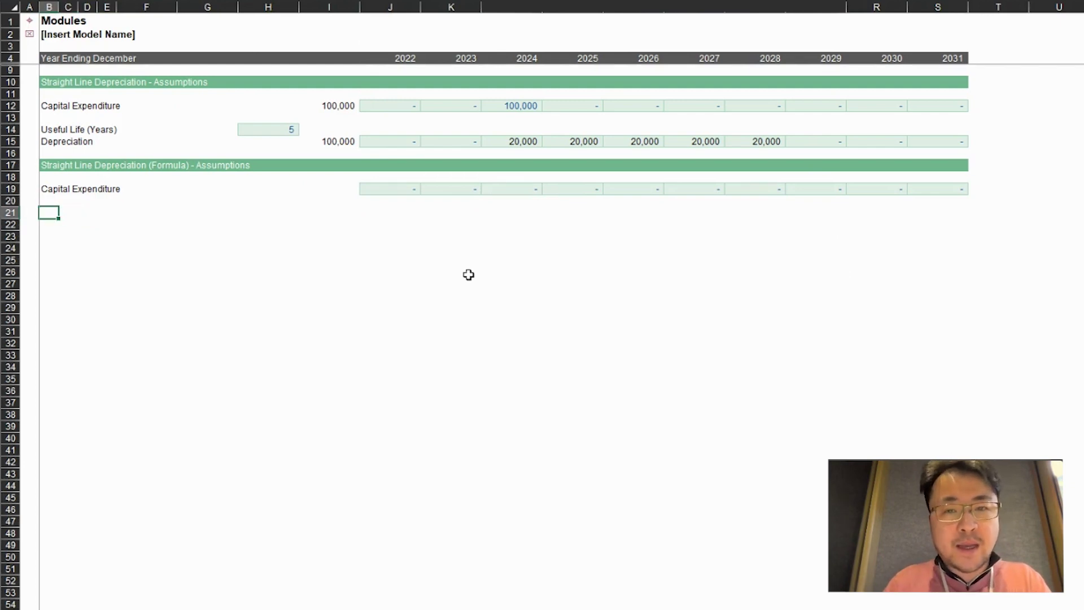
pyautogui.write('Useful')
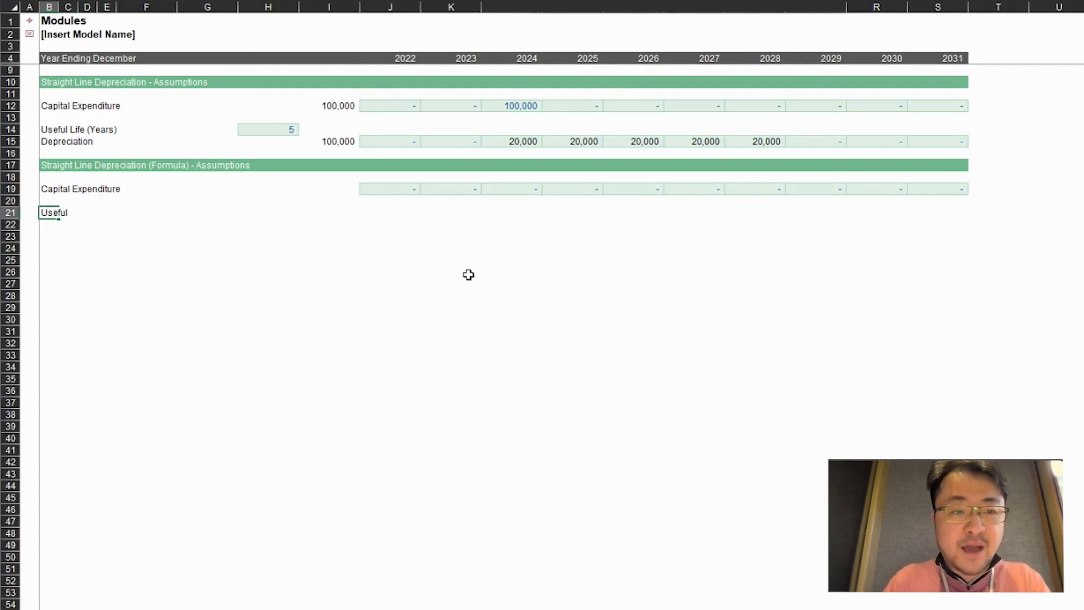
pyautogui.write(' Life (Years)')
pyautogui.press('Return')
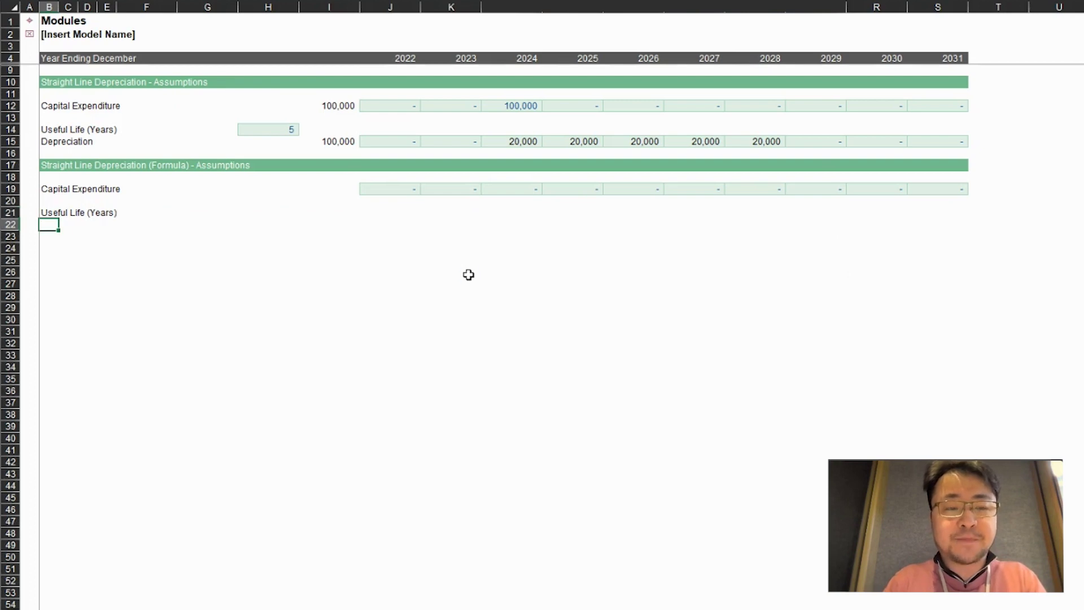
# - Paste the green-shaded input cell into H21 beside the formula module's Useful Life label
pyautogui.press('Up')
pyautogui.press('Right')
pyautogui.press('Right')
pyautogui.press('Right')
pyautogui.press('Right')
pyautogui.press('Right')
pyautogui.press('Right')
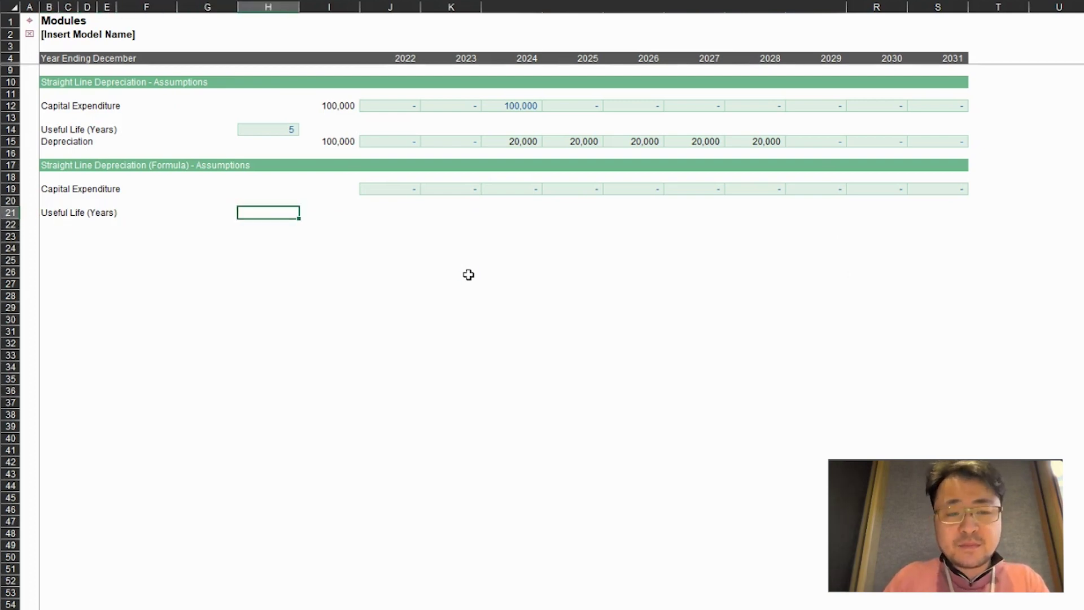
pyautogui.hotkey('ctrl', 'v')
pyautogui.press('Right')
pyautogui.press('Right')
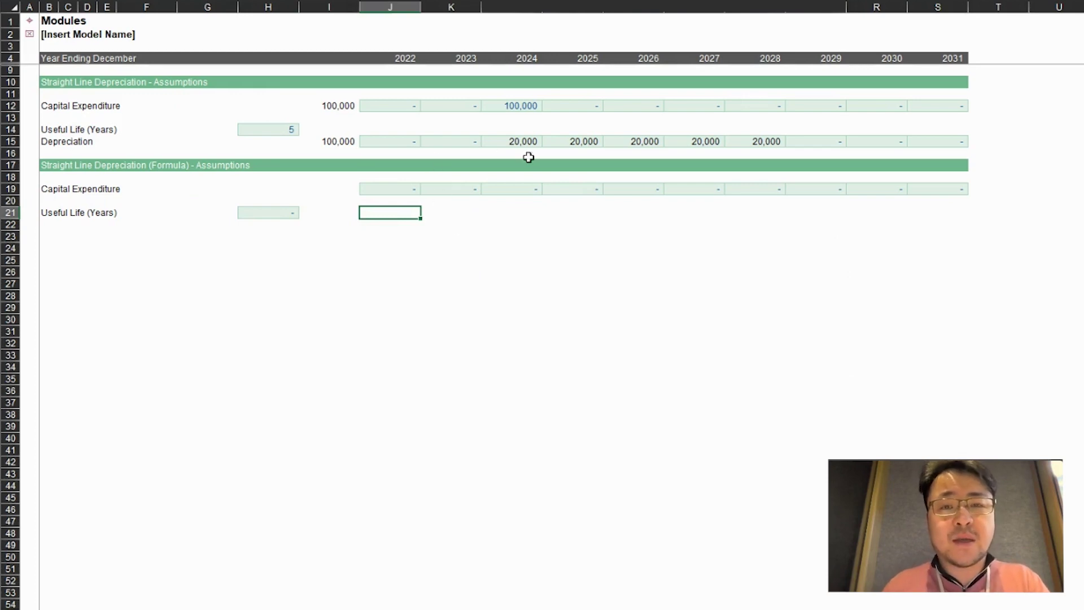
# - Enter a capital expenditure of 100,000 for 2026 in N12 of the first module
pyautogui.click(573, 109)
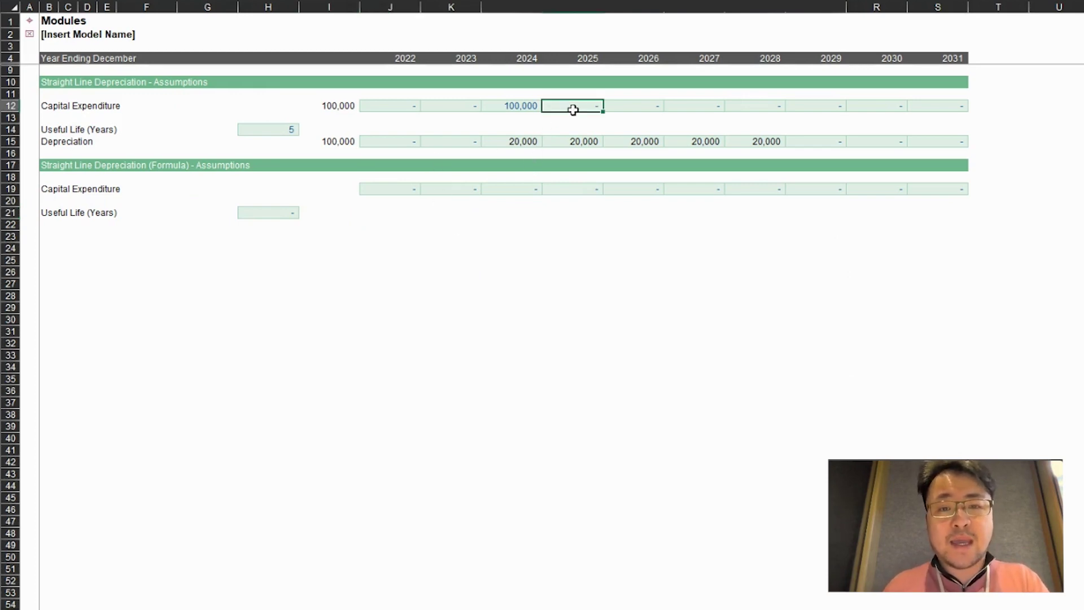
pyautogui.press('Right')
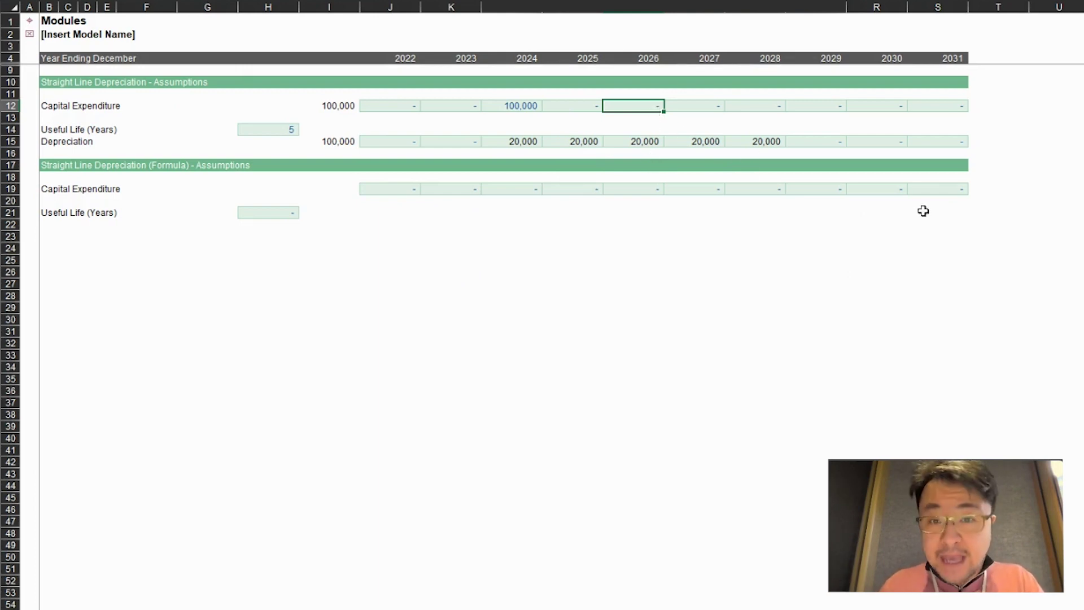
pyautogui.write('1000000')
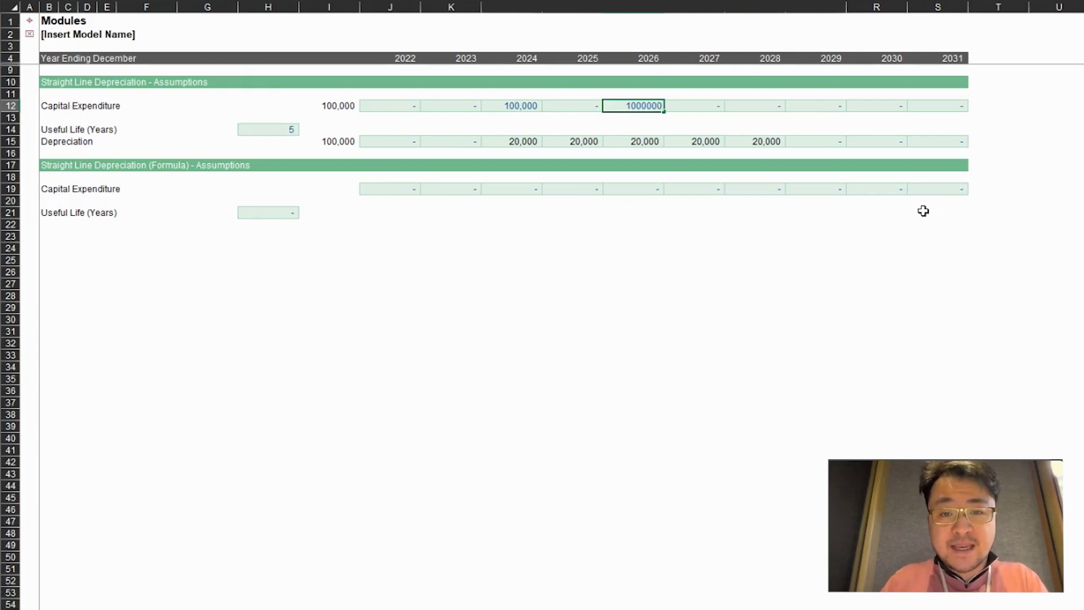
pyautogui.press('BackSpace')
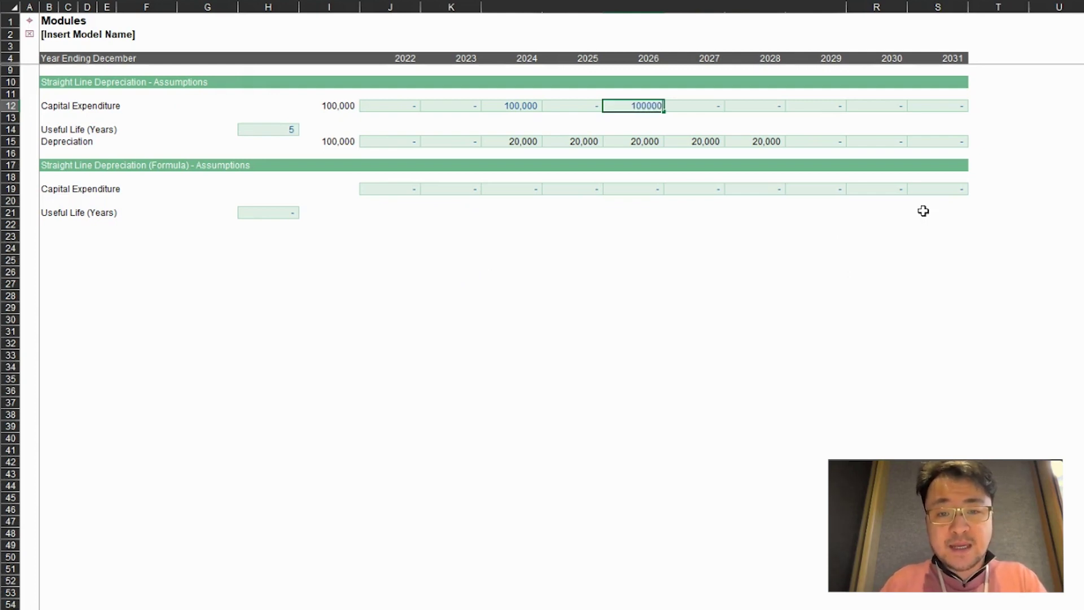
pyautogui.press('Return')
# - Extend the 2026 depreciation formula in N15 to =$L$12/$H$14+$N$12/$H$14, adding the second asset's charge
pyautogui.press('Down')
pyautogui.press('Down')
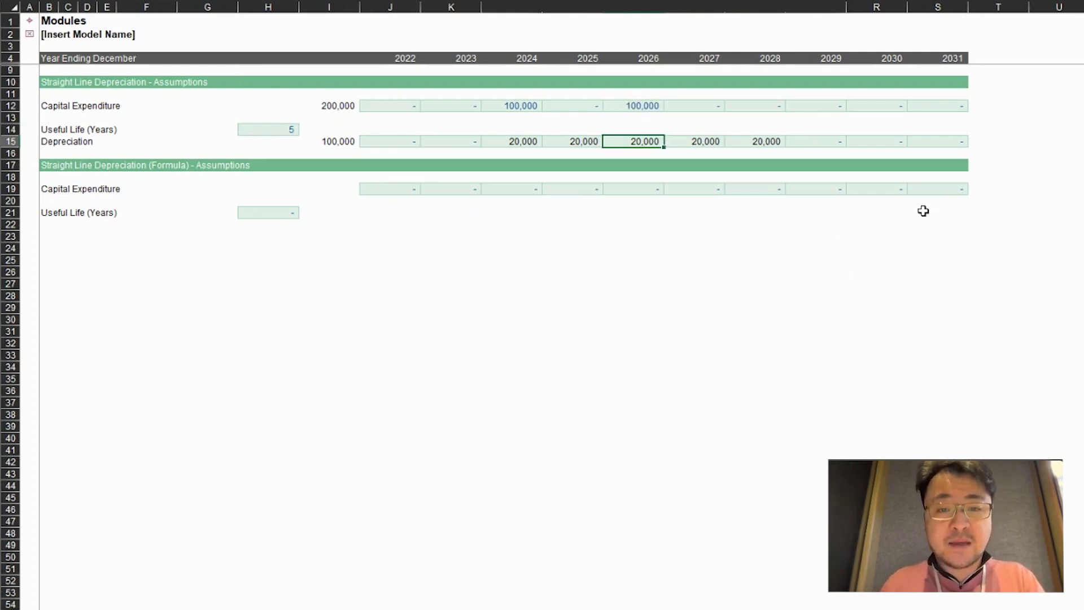
pyautogui.press('F2')
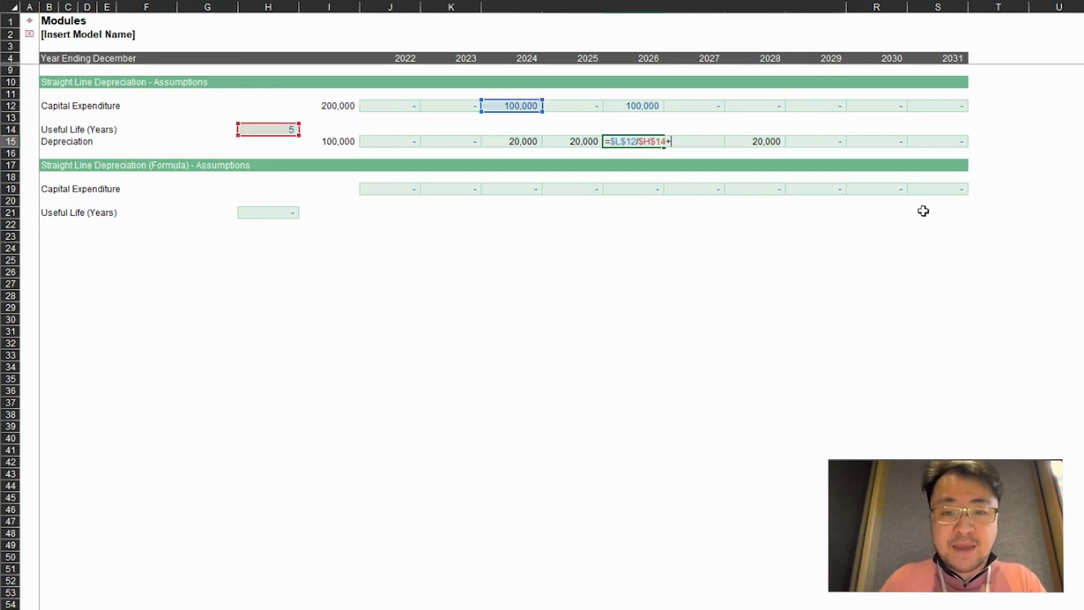
pyautogui.write('+')
pyautogui.click(631, 107)
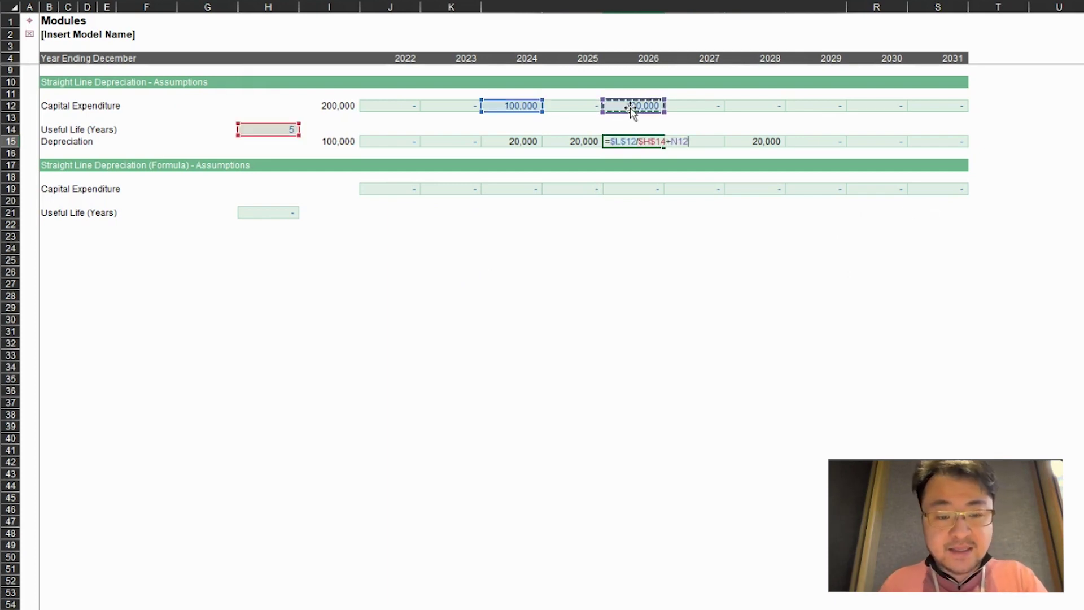
pyautogui.press('F4')
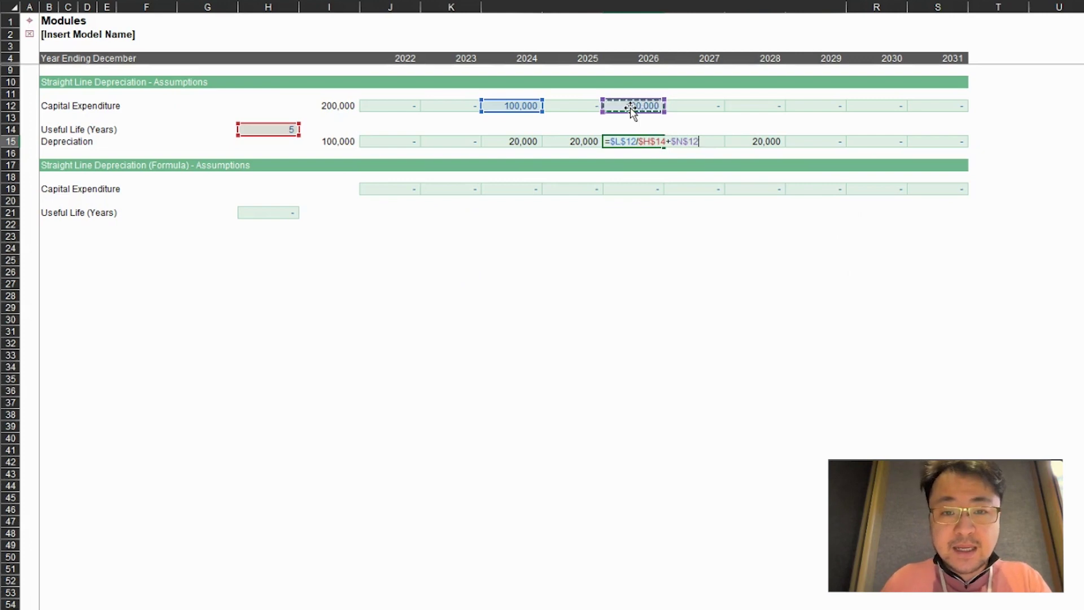
pyautogui.write('/')
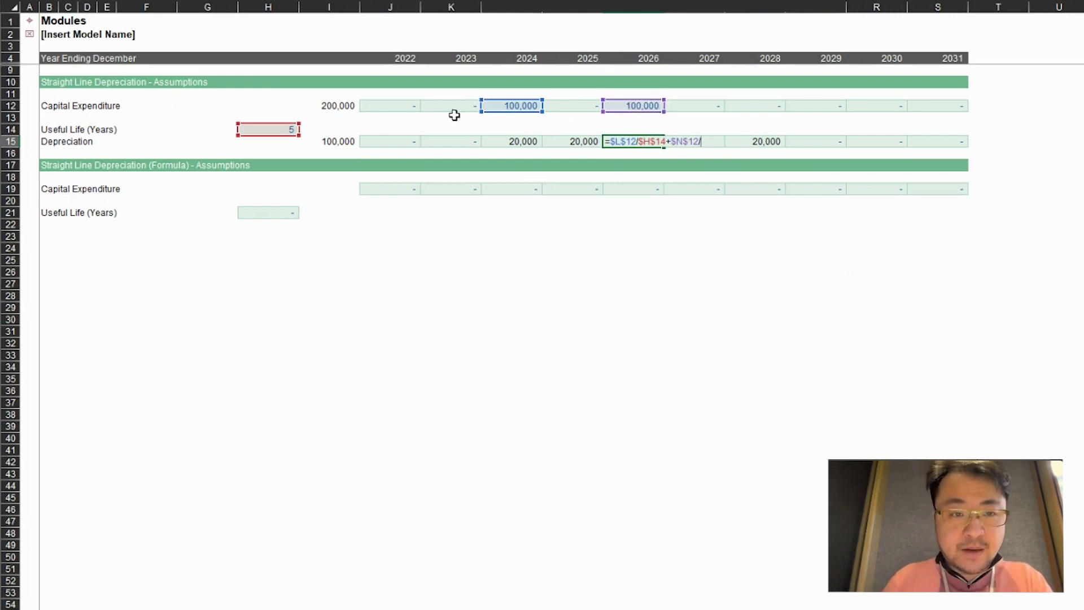
pyautogui.click(276, 129)
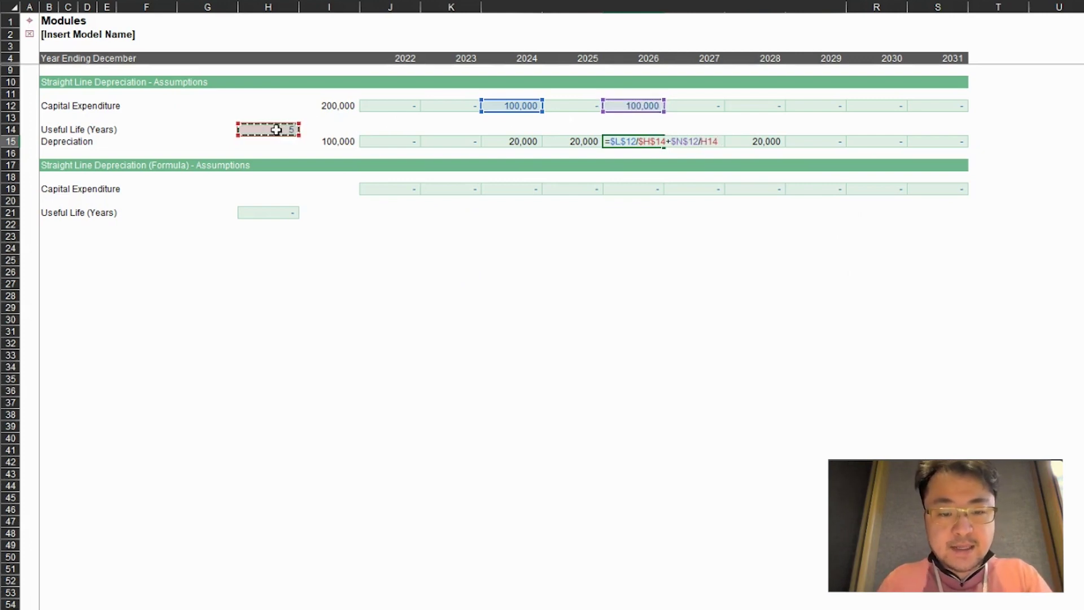
pyautogui.press('F4')
pyautogui.press('Return')
# - Fill the combined depreciation formula from 2026 across 2027 and 2028 in row 15
pyautogui.press('Up')
pyautogui.hotkey('shift', 'Right')
pyautogui.hotkey('shift', 'Right')
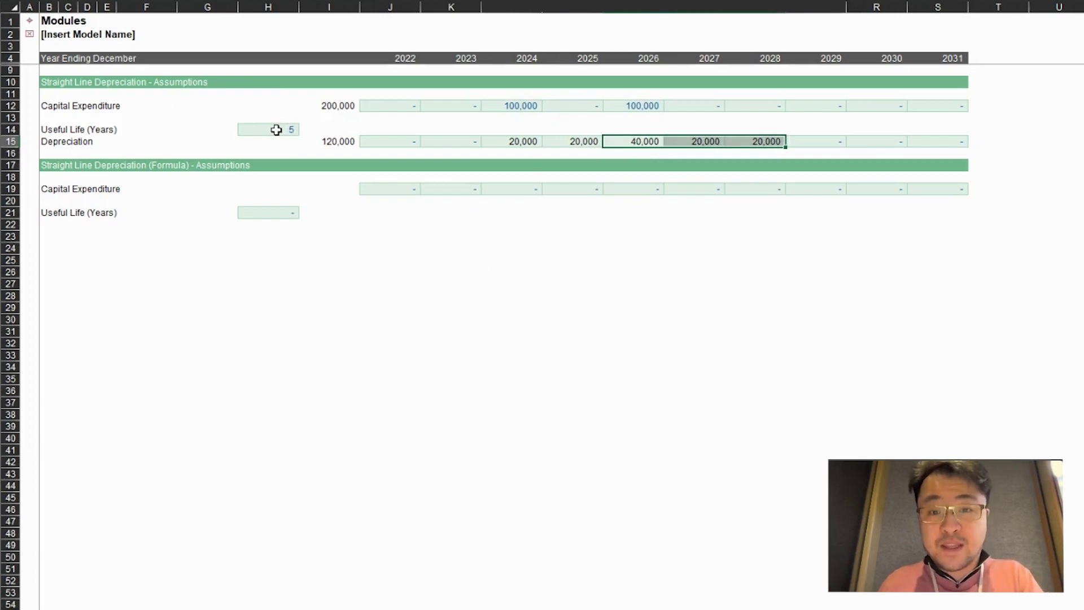
pyautogui.hotkey('ctrl', 'r')
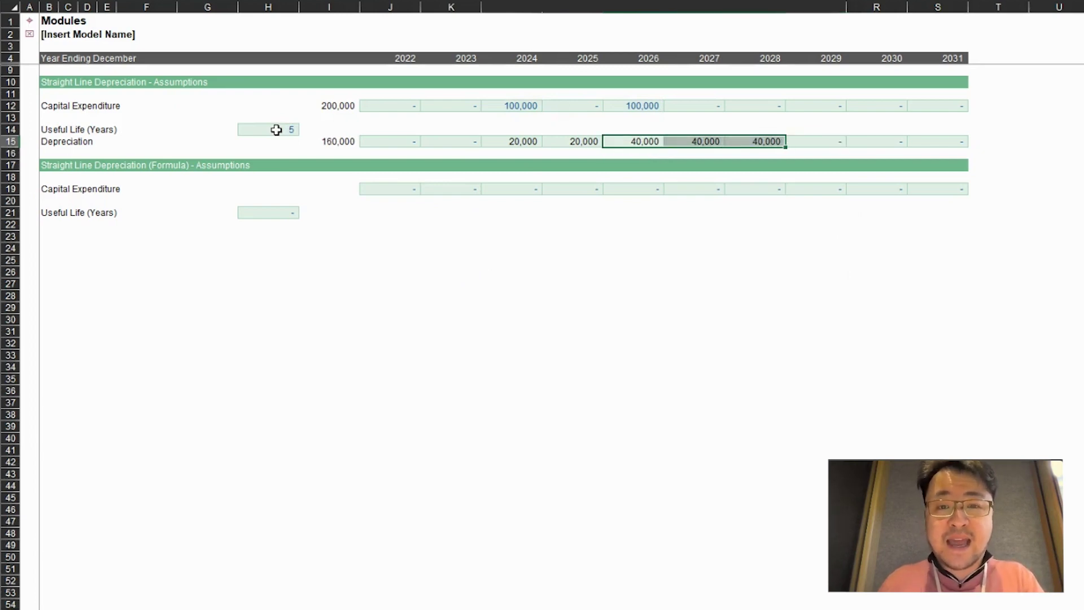
# - Copy the $N$12/$H$14 term from the 2026 depreciation formula and use it as the 2029 depreciation in Q15
pyautogui.press('Left')
pyautogui.press('Right')
pyautogui.press('F2')
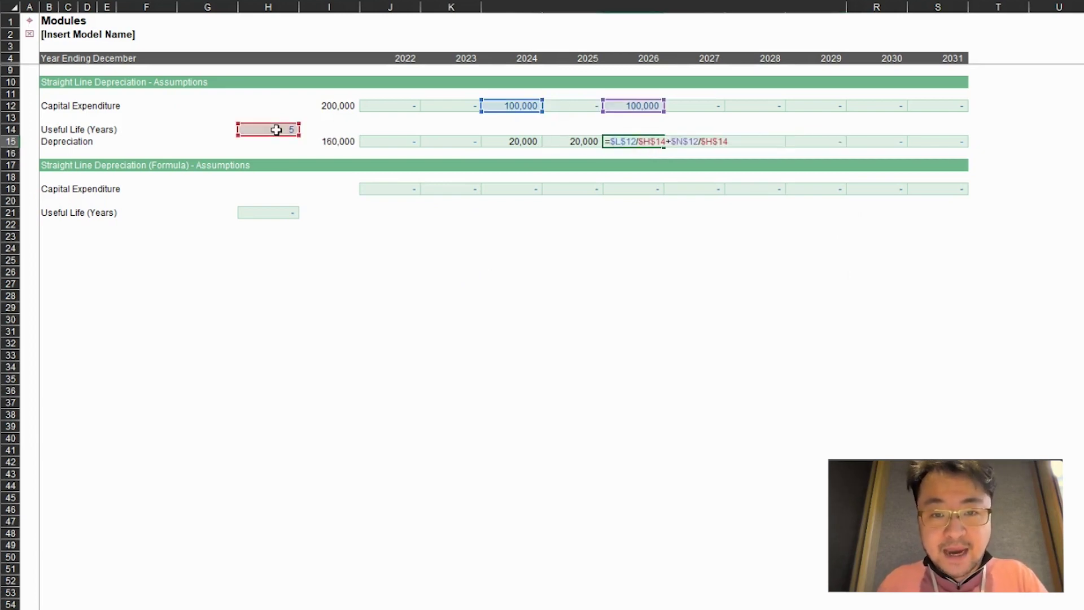
pyautogui.hotkey('shift', 'Left')
pyautogui.hotkey('shift', 'Left')
pyautogui.hotkey('shift', 'Left')
pyautogui.hotkey('shift', 'Left')
pyautogui.hotkey('shift', 'Left')
pyautogui.hotkey('shift', 'Left')
pyautogui.hotkey('shift', 'Left')
pyautogui.hotkey('shift', 'Left')
pyautogui.hotkey('shift', 'Left')
pyautogui.hotkey('shift', 'Left')
pyautogui.hotkey('shift', 'Left')
pyautogui.hotkey('ctrl', 'c')
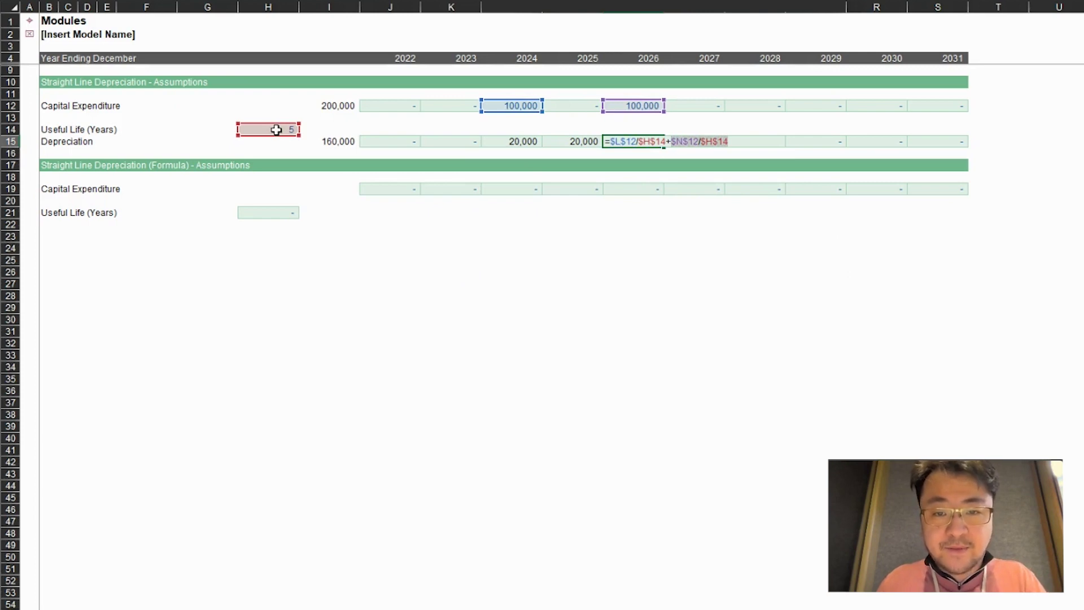
pyautogui.press('Escape')
pyautogui.press('Right')
pyautogui.press('Right')
pyautogui.press('Right')
pyautogui.write('0')
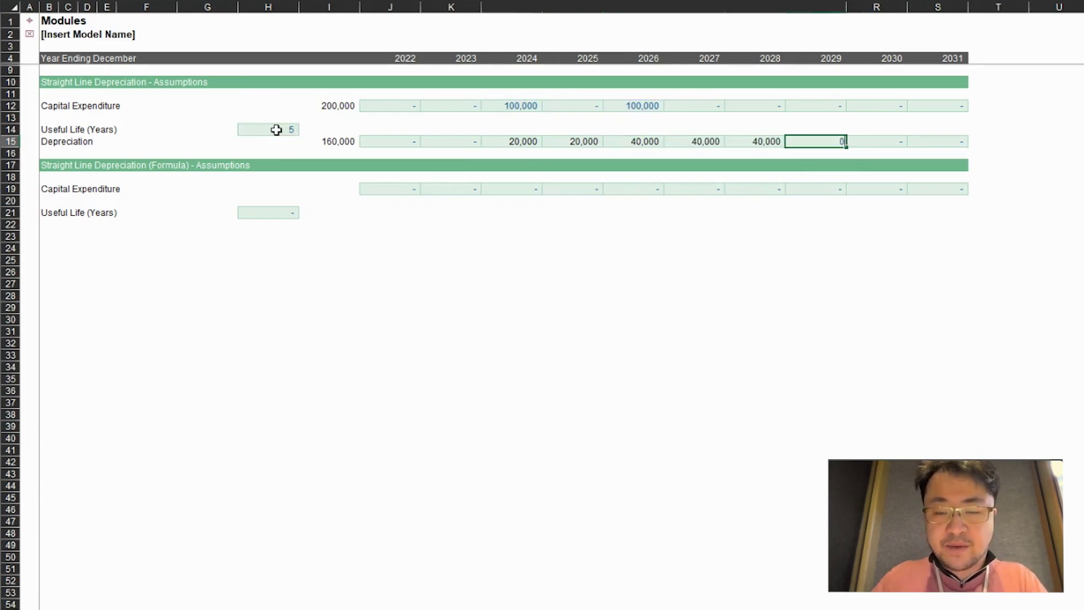
pyautogui.hotkey('ctrl', 'v')
pyautogui.press('Return')
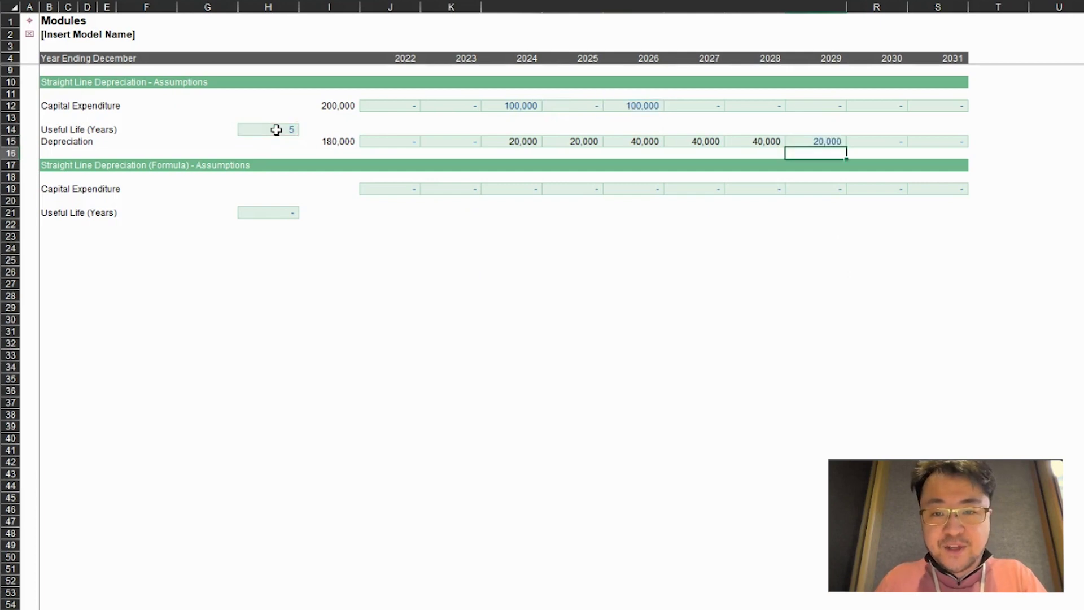
# - Enter =$N$12/$H$14 as the 2030 depreciation in R15
pyautogui.press('Up')
pyautogui.press('Right')
pyautogui.hotkey('ctrl', 'v')
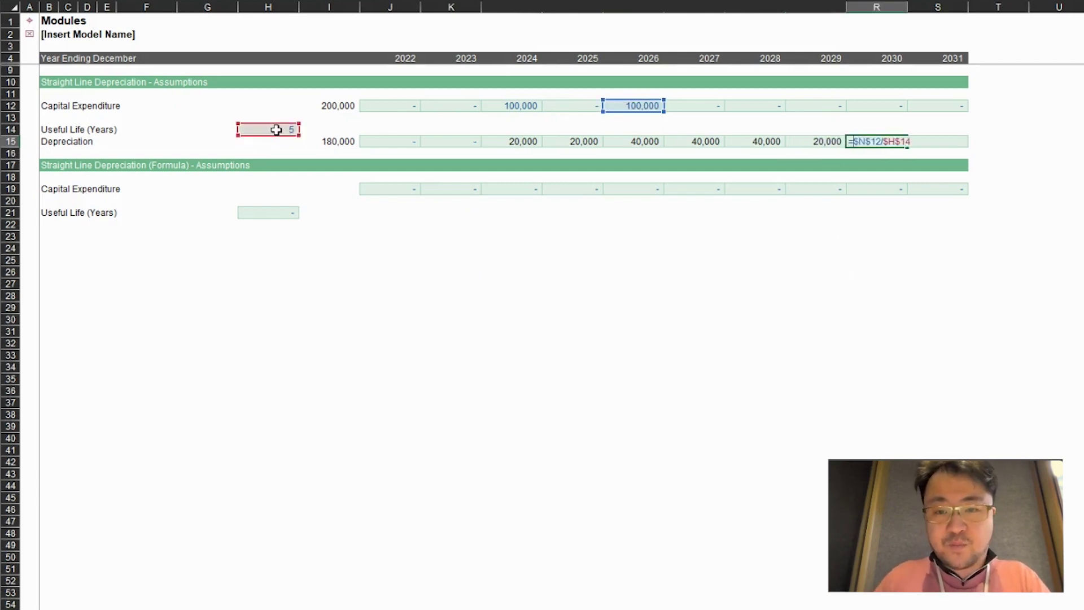
pyautogui.press('Return')
pyautogui.press('Up')
pyautogui.press('Left')
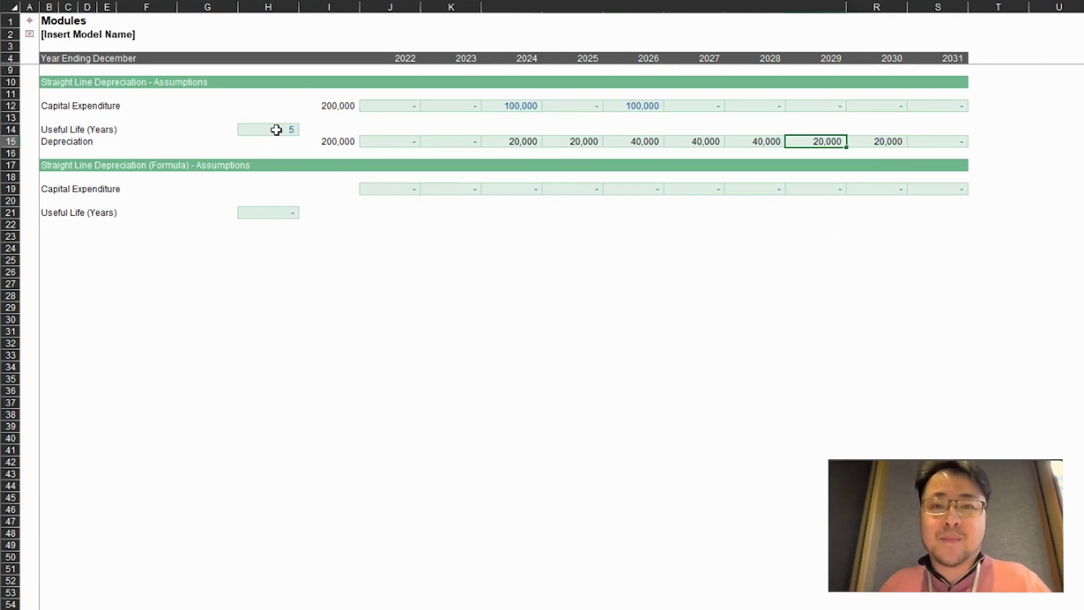
pyautogui.press('Down')
pyautogui.press('Down')
pyautogui.press('Down')
pyautogui.press('Down')
pyautogui.press('Left')
pyautogui.press('Left')
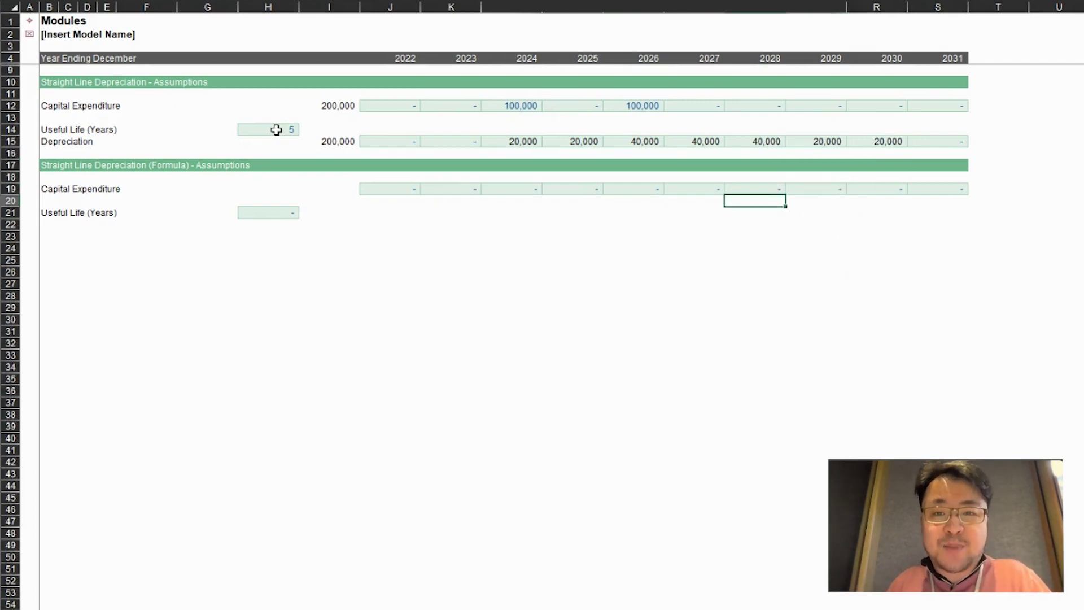
pyautogui.press('Left')
pyautogui.press('Left')
pyautogui.press('Down')
pyautogui.press('Left')
pyautogui.press('Left')
pyautogui.press('Down')
pyautogui.press('Left')
pyautogui.press('Down')
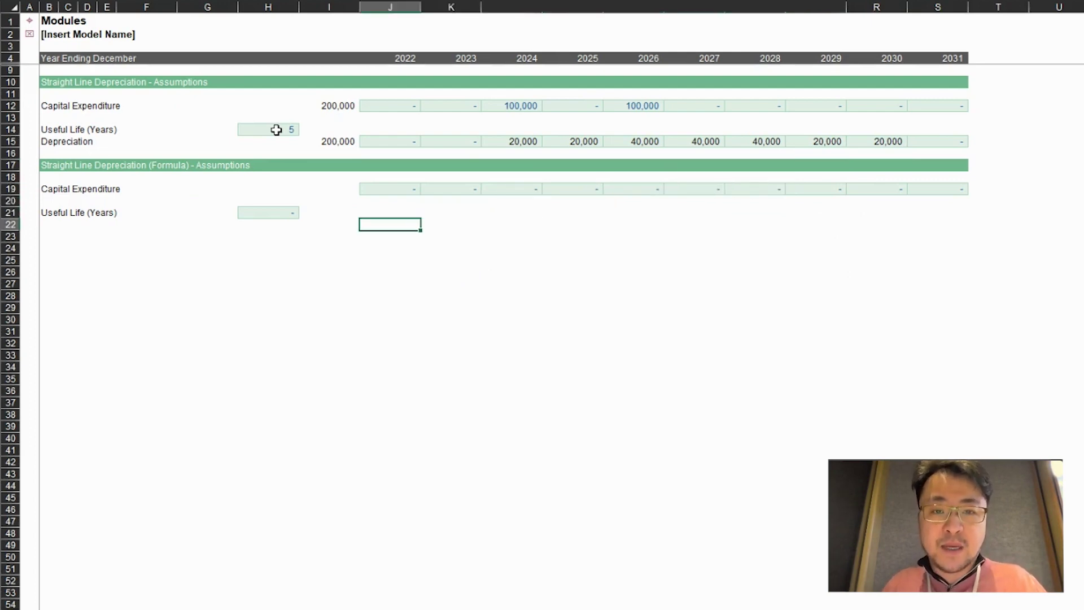
pyautogui.press('Up')
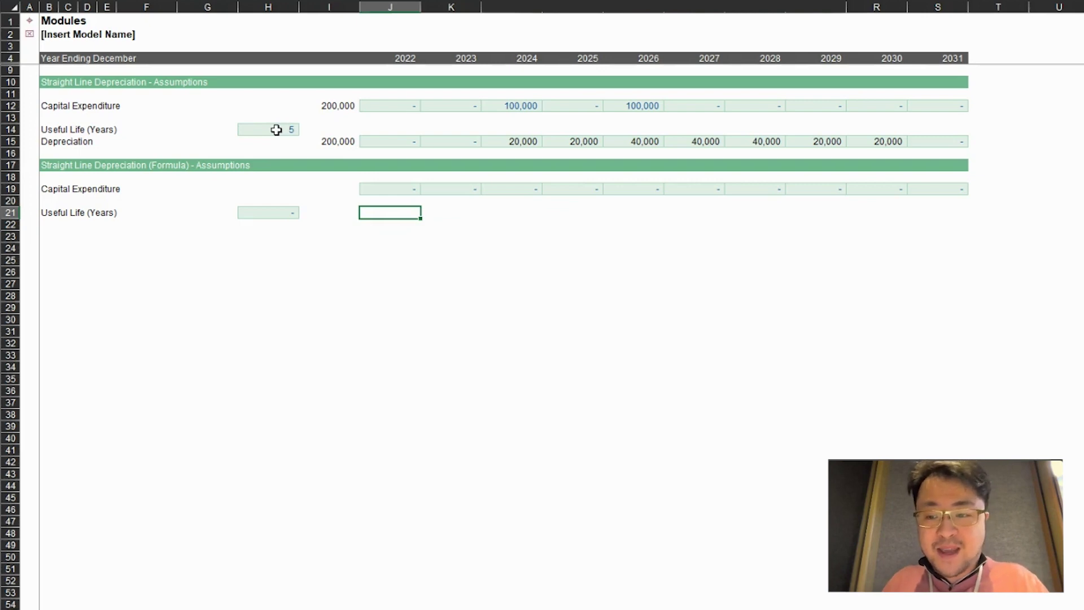
pyautogui.press('Down')
pyautogui.press('Down')
pyautogui.press('Left')
pyautogui.press('Left')
pyautogui.press('Left')
pyautogui.press('Left')
pyautogui.press('Left')
pyautogui.press('Left')
pyautogui.press('Left')
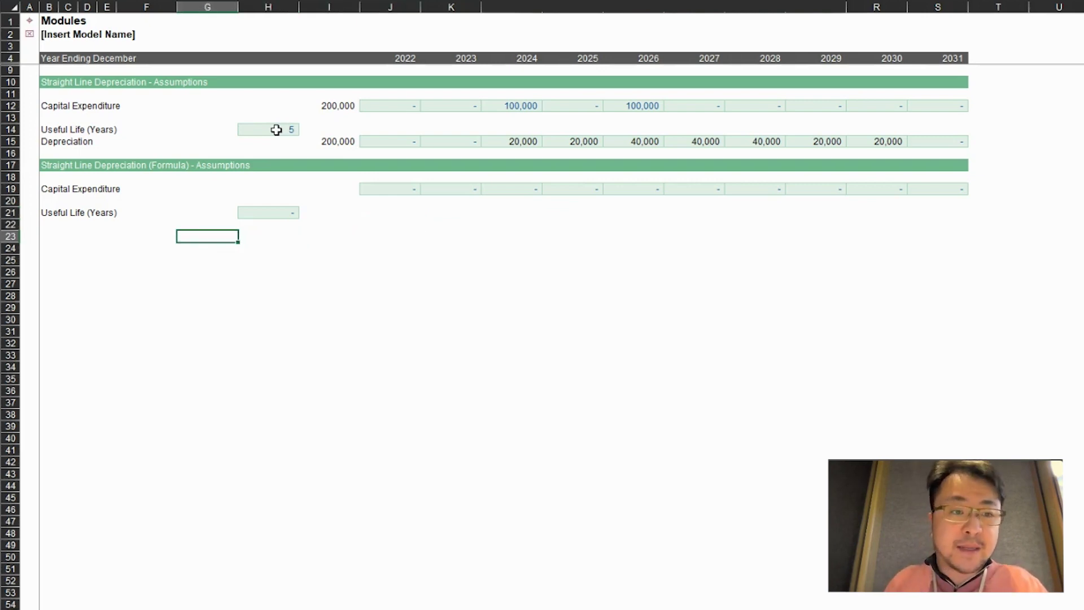
# - Set the formula module's useful life in H21 to 5 years
pyautogui.press('Up')
pyautogui.press('Right')
pyautogui.press('Right')
pyautogui.press('Right')
pyautogui.press('Right')
pyautogui.press('Right')
pyautogui.press('Up')
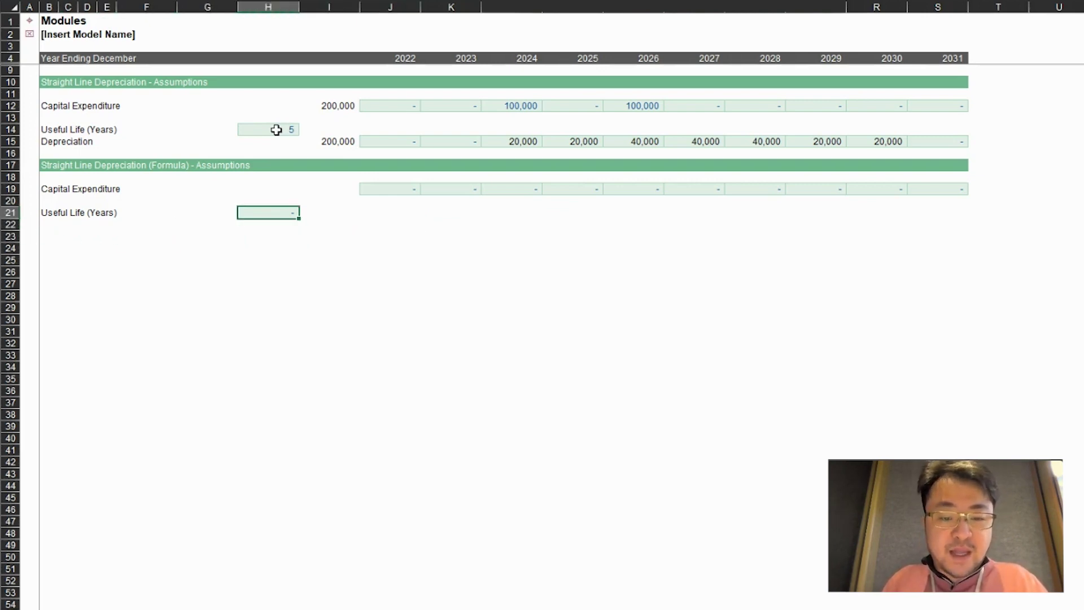
pyautogui.hotkey('ctrl', 'v')
# - Insert a user-defined category block named "Years" at B23 with 2 categories and a categories total row
pyautogui.press('Down')
pyautogui.press('Left')
pyautogui.press('Down')
pyautogui.press('Left')
pyautogui.press('Left')
pyautogui.press('Left')
pyautogui.press('Left')
pyautogui.press('Left')
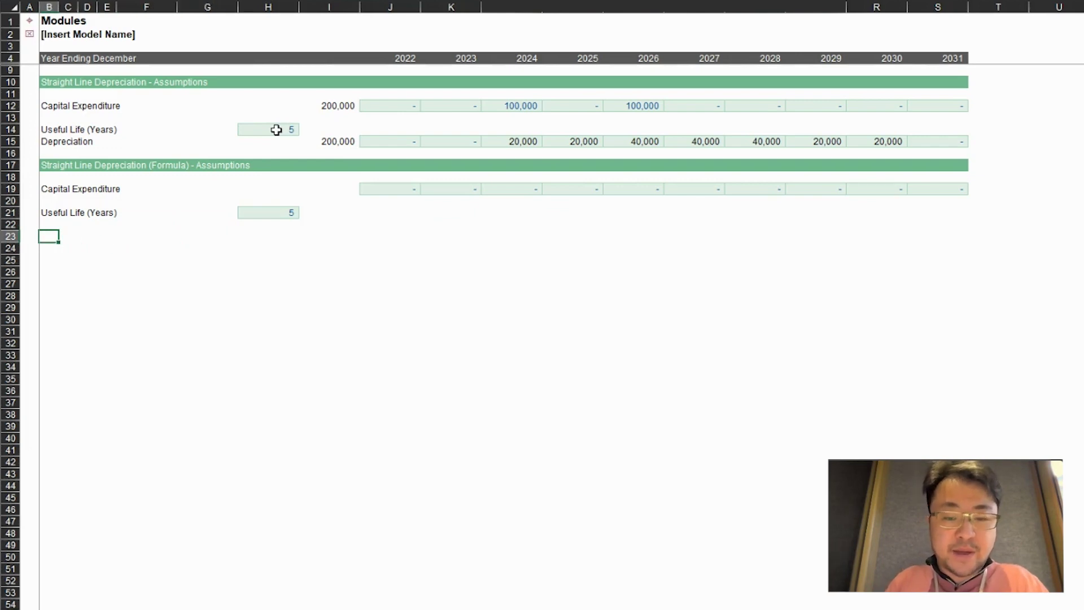
pyautogui.hotkey('ctrl', 'shift', 'b')
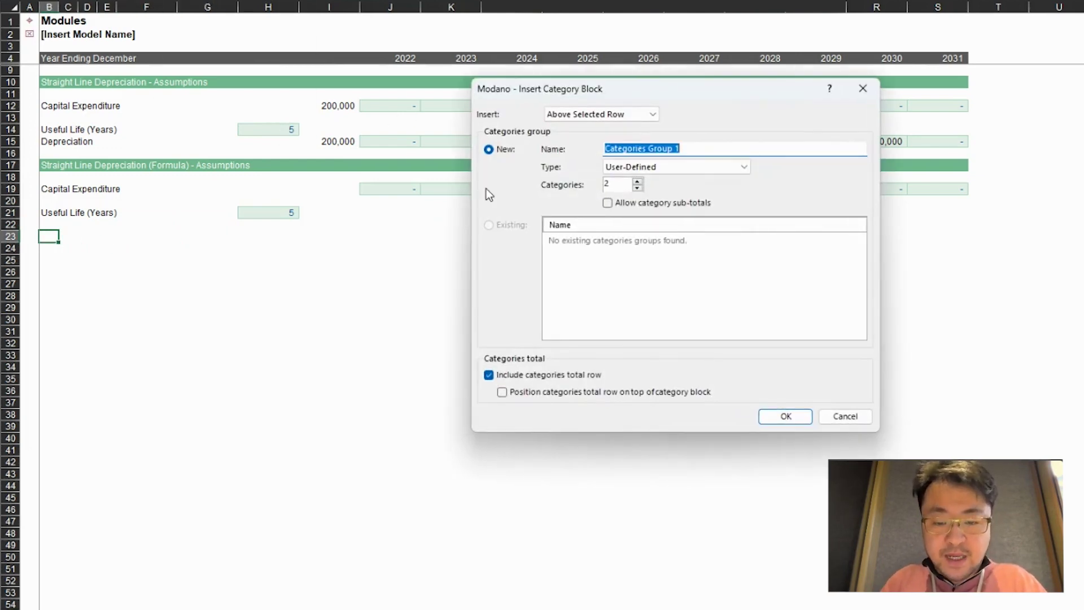
pyautogui.write('Years')
pyautogui.press('Return')
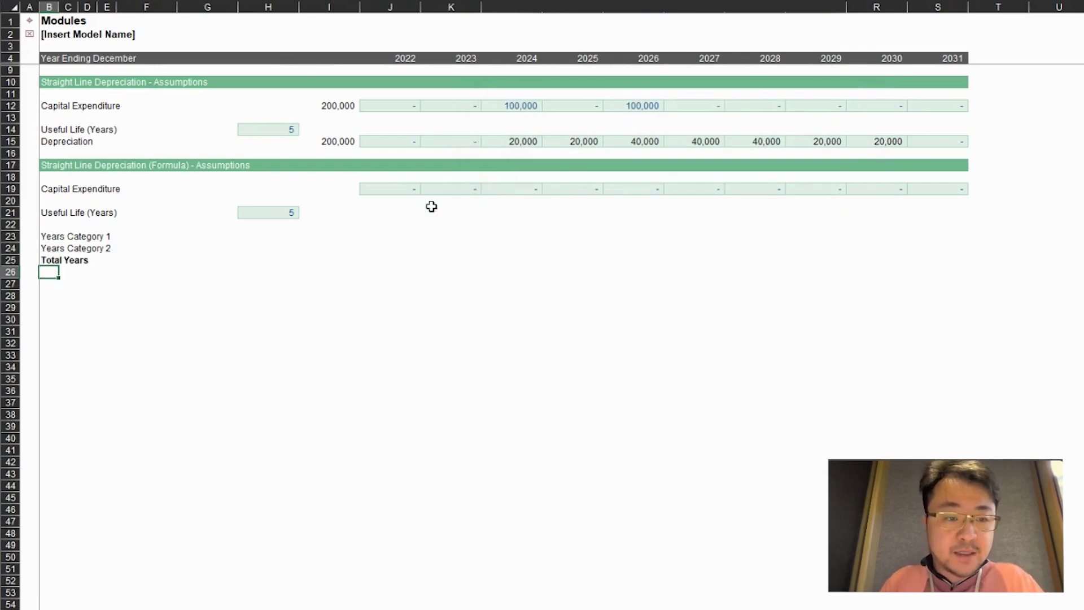
# - Delete the empty cell blocks in B26:G39 below the Total Years row
pyautogui.keyDown('shift'); pyautogui.click(188, 425); pyautogui.keyUp('shift')
pyautogui.hotkey('ctrl', '-')
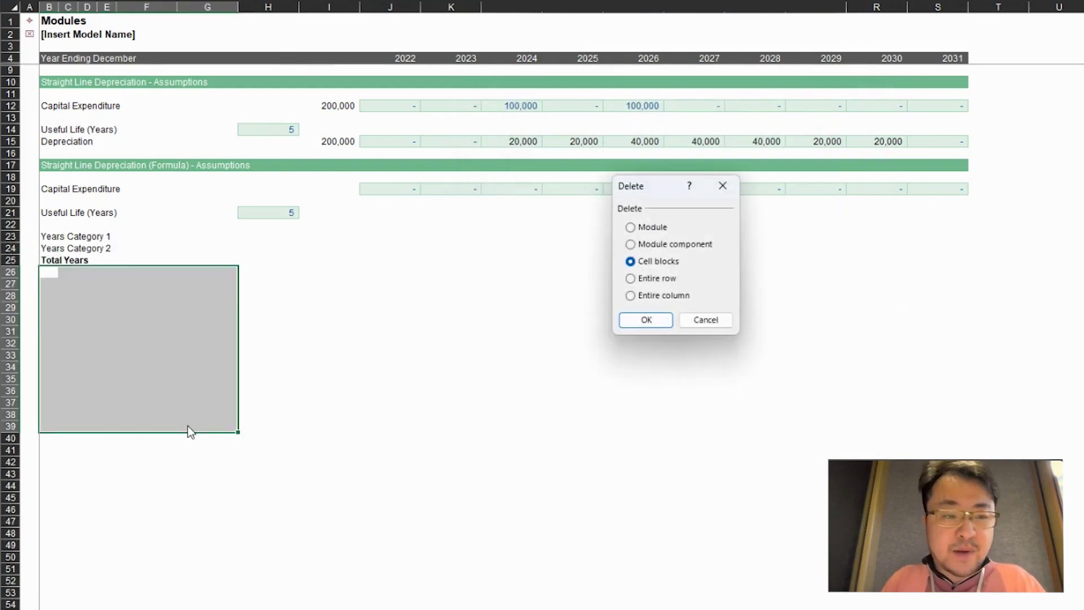
pyautogui.press('Return')
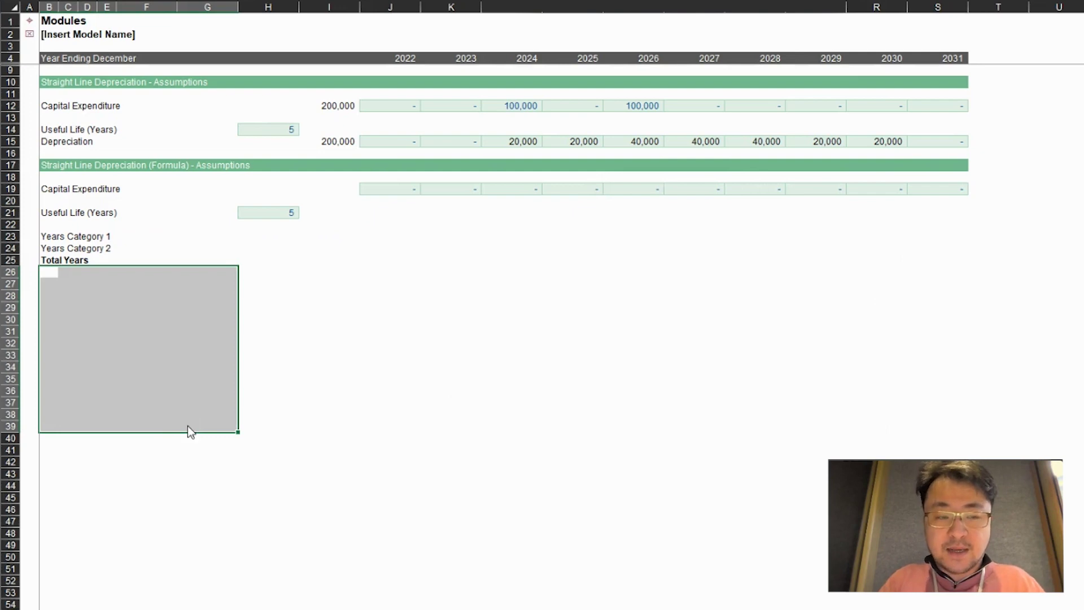
pyautogui.hotkey('ctrl', '-')
pyautogui.press('Escape')
pyautogui.hotkey('shift', 'space')
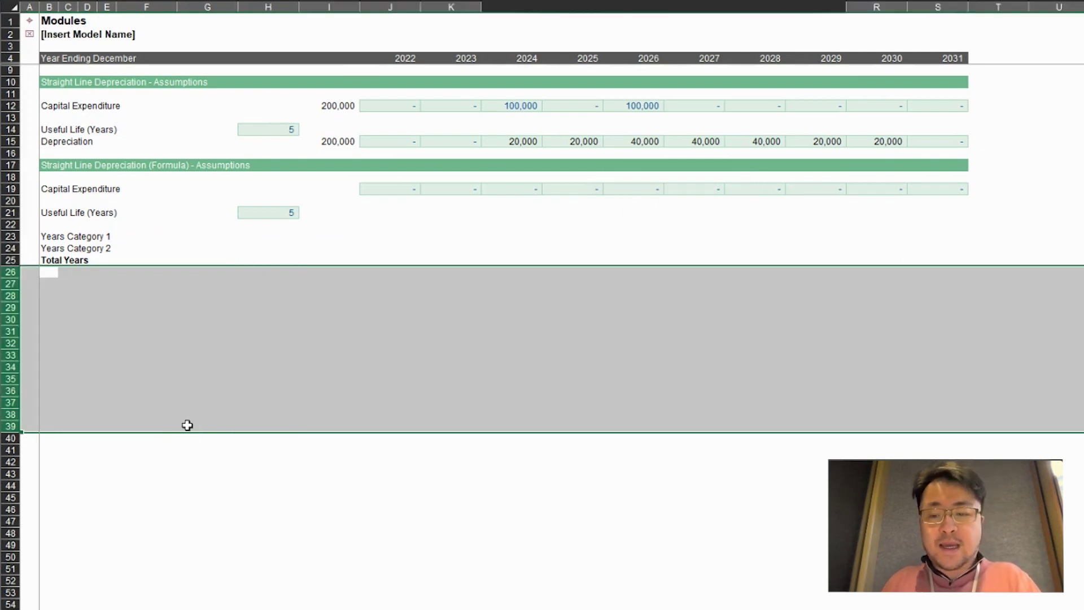
# - Add three more categories to the Years block, making Years Category 1 to 5 above the total row
pyautogui.press('Up')
pyautogui.press('Up')
pyautogui.press('Up')
pyautogui.press('Up')
pyautogui.press('Down')
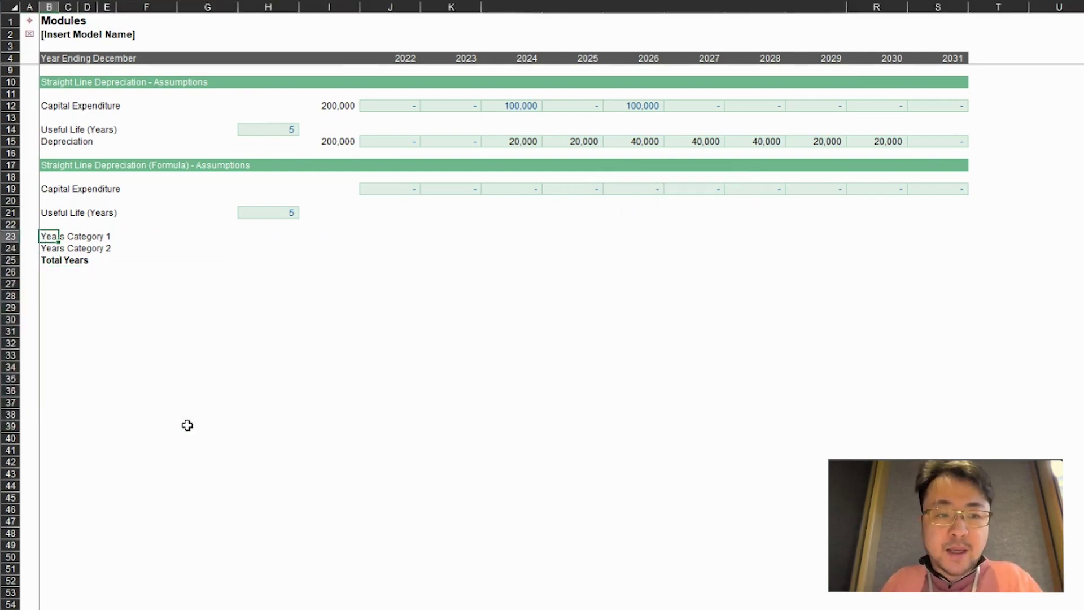
pyautogui.hotkey('ctrl', 'z')
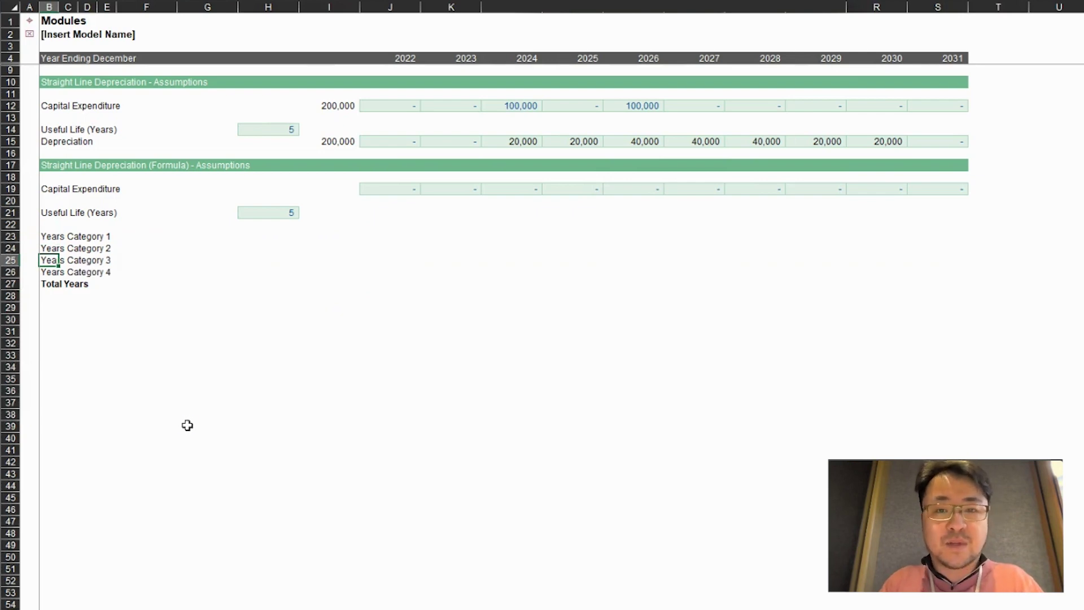
pyautogui.hotkey('ctrl', 'y')
# - Insert a row above Years Category 1 and enter a bold "Depreciation" heading in B23
pyautogui.press('Up')
pyautogui.press('Up')
pyautogui.press('Up')
pyautogui.hotkey('shift', 'space')
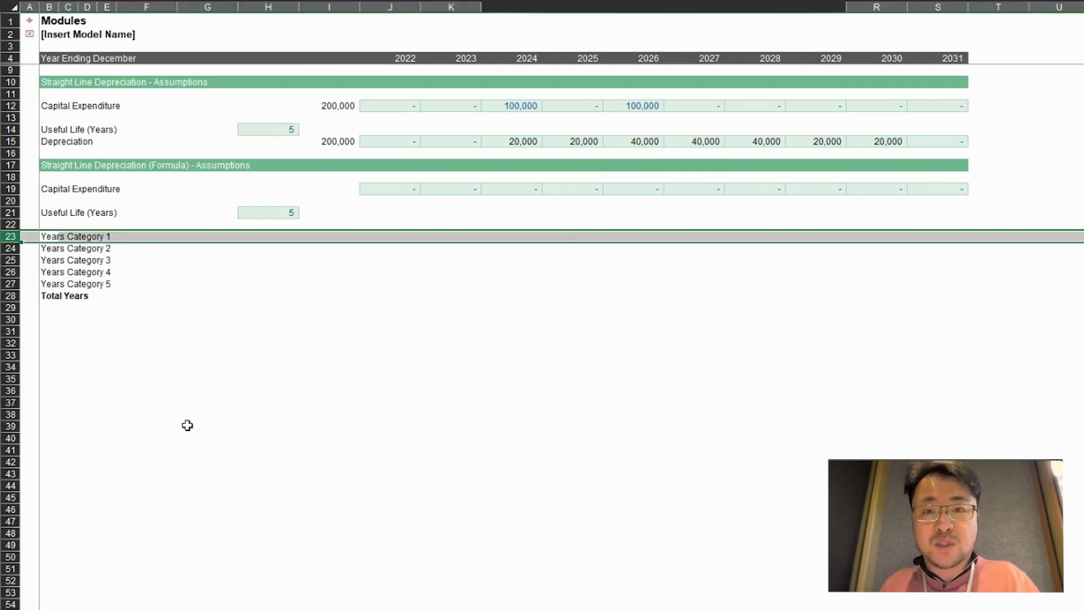
pyautogui.hotkey('ctrl', 'shift', '+')
pyautogui.press('Return')
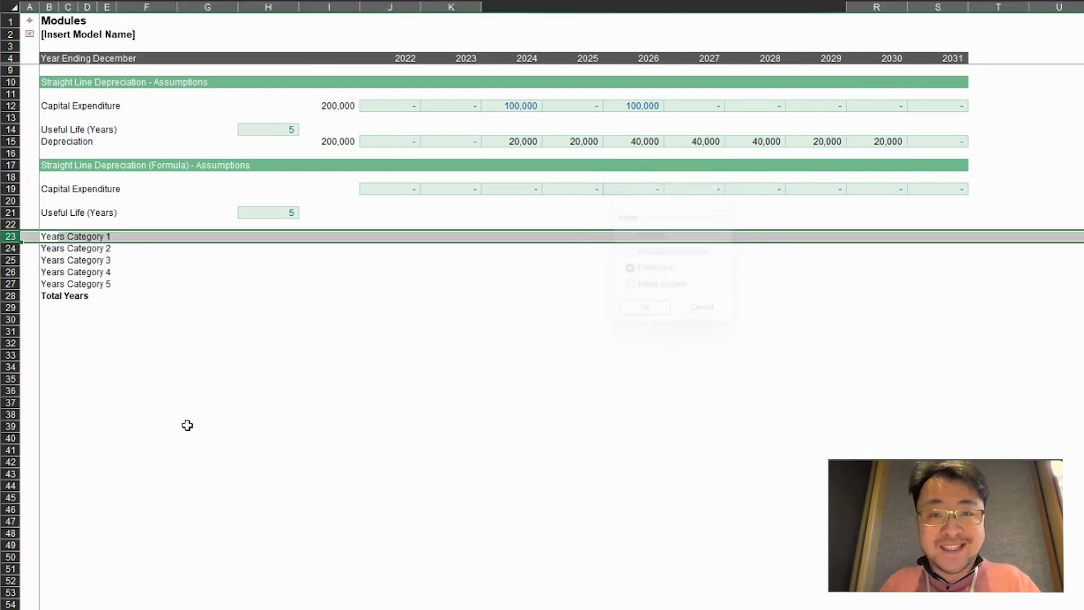
pyautogui.write('Depreciation')
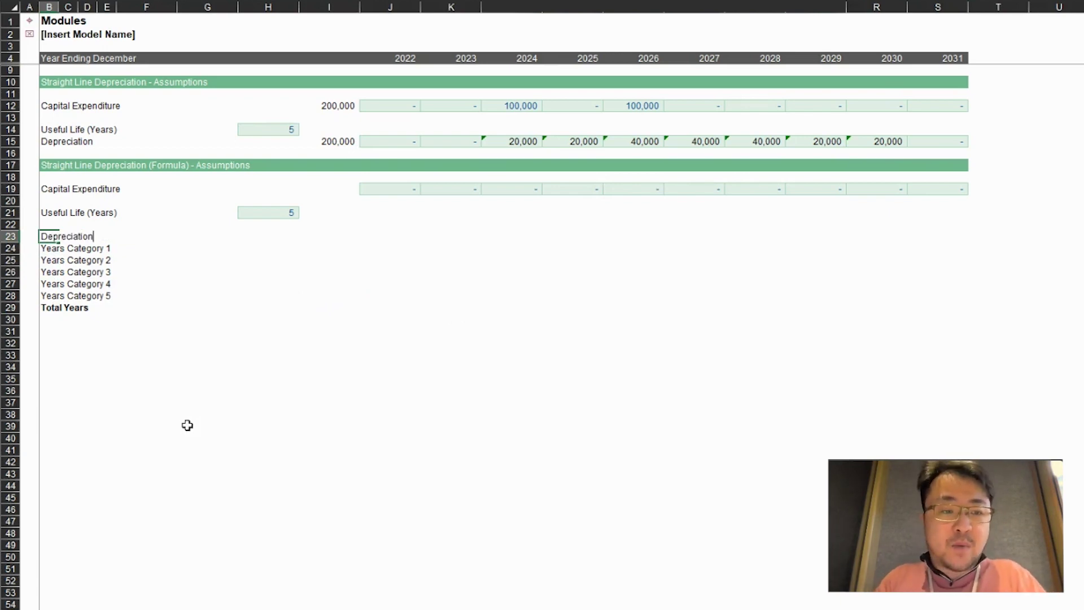
pyautogui.press('Return')
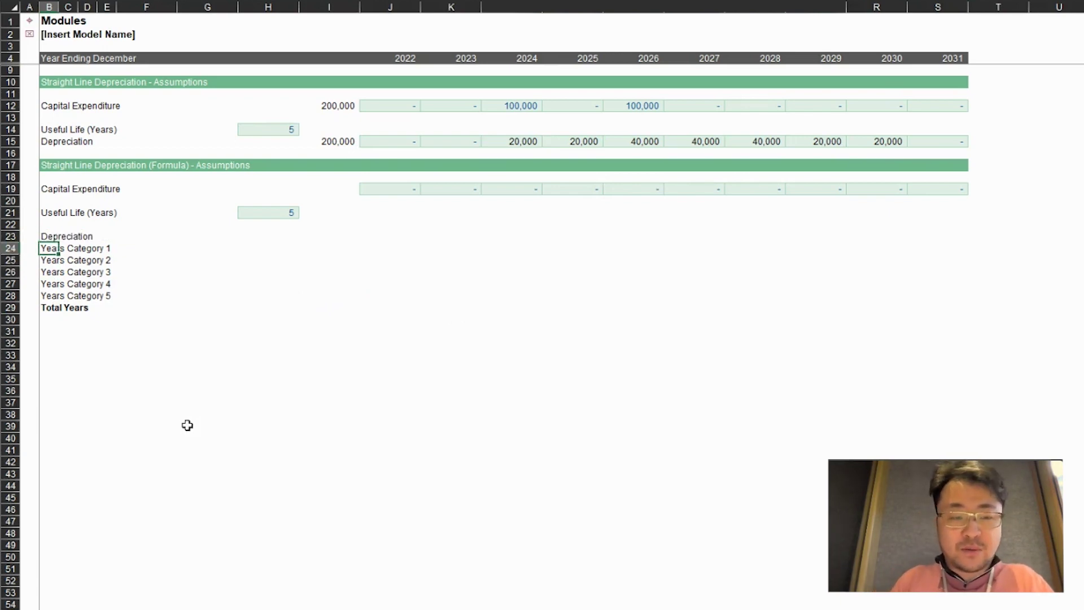
pyautogui.press('Up')
pyautogui.hotkey('ctrl', 'b')
# - Replace the total row label in B29 with a bold formula joining "Total " and the heading in B23
pyautogui.hotkey('ctrl', 'Down')
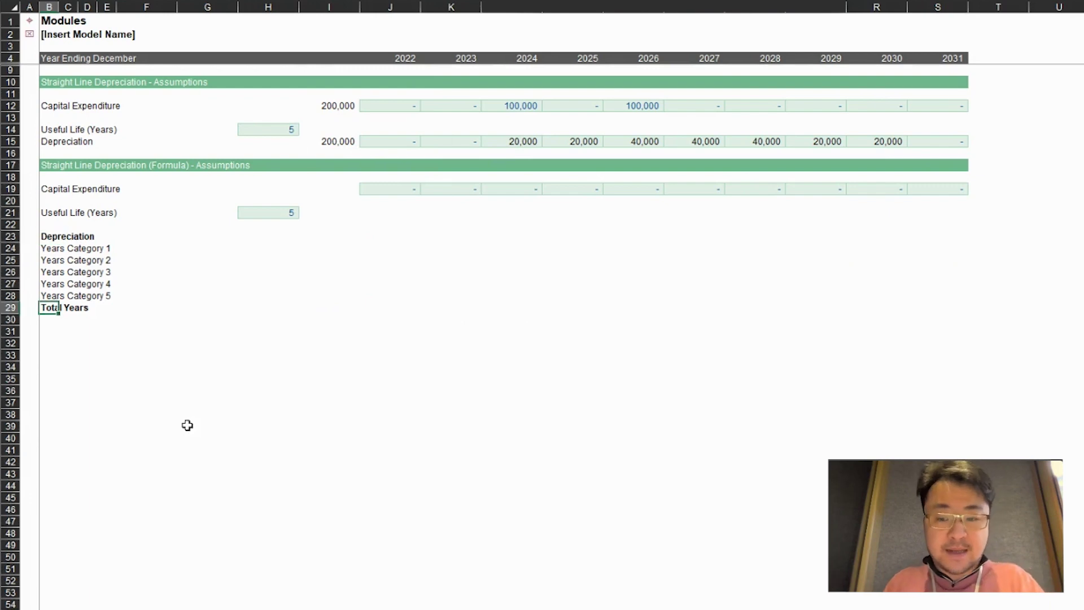
pyautogui.write('="Total "&')
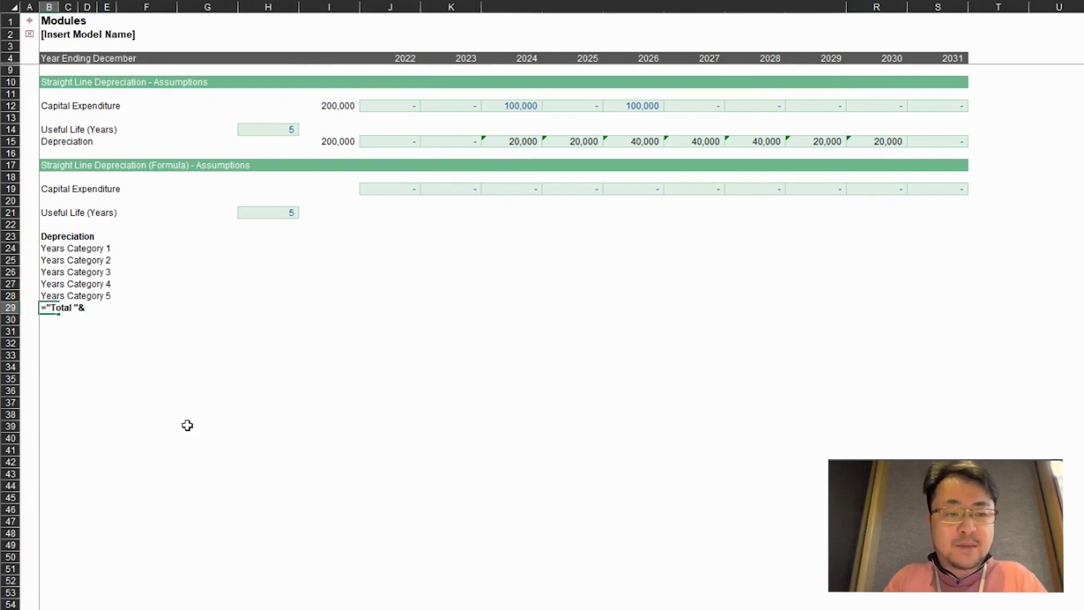
pyautogui.press('Up')
pyautogui.press('Up')
pyautogui.press('Up')
pyautogui.press('Up')
pyautogui.press('Up')
pyautogui.press('Up')
pyautogui.press('Return')
pyautogui.press('Up')
pyautogui.hotkey('ctrl', 'b')
# - Set up number cells for 2022 to 2031 in J24:S29 across the five Years categories and the total row
pyautogui.press('Up')
pyautogui.press('Up')
pyautogui.press('Up')
pyautogui.press('Up')
pyautogui.press('Right')
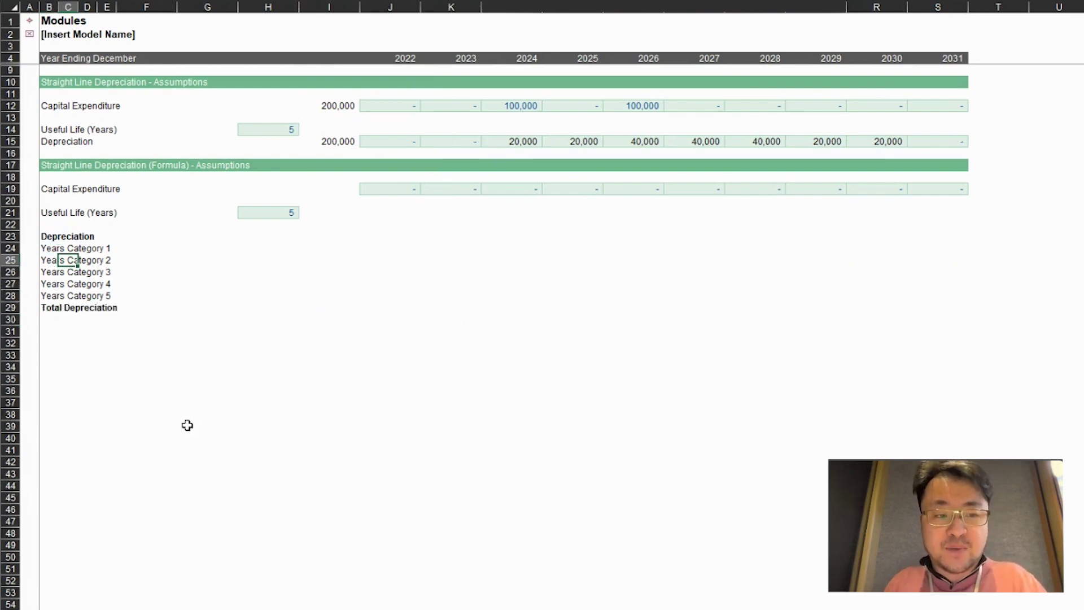
pyautogui.press('Right')
pyautogui.press('Right')
pyautogui.press('Right')
pyautogui.press('Right')
pyautogui.press('Right')
pyautogui.press('Right')
pyautogui.press('Right')
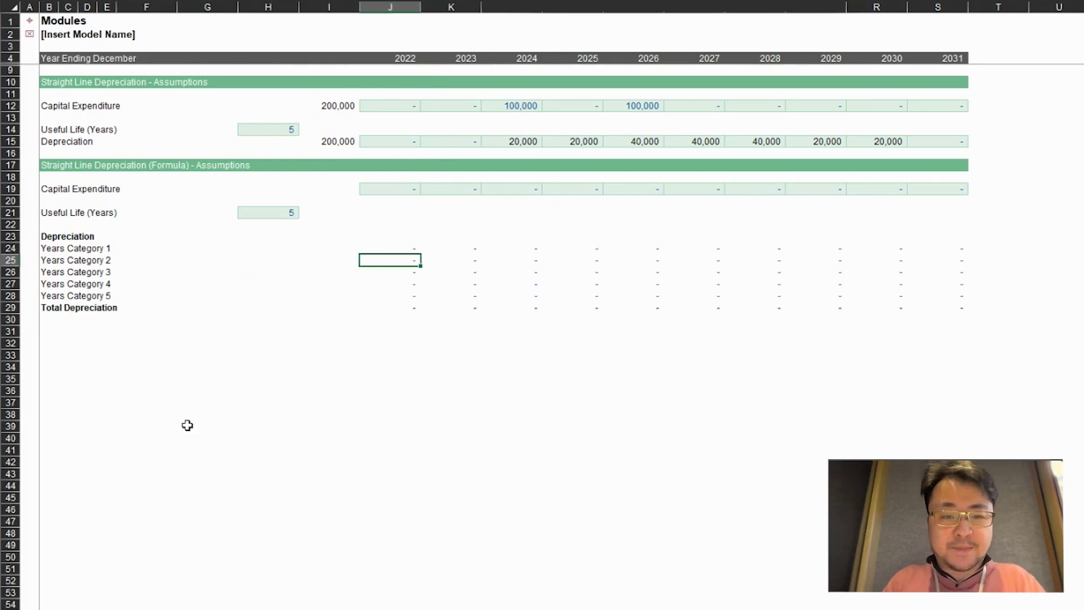
# - Add a border line above the Total Depreciation row across the 2022 to 2031 columns
pyautogui.press('Down')
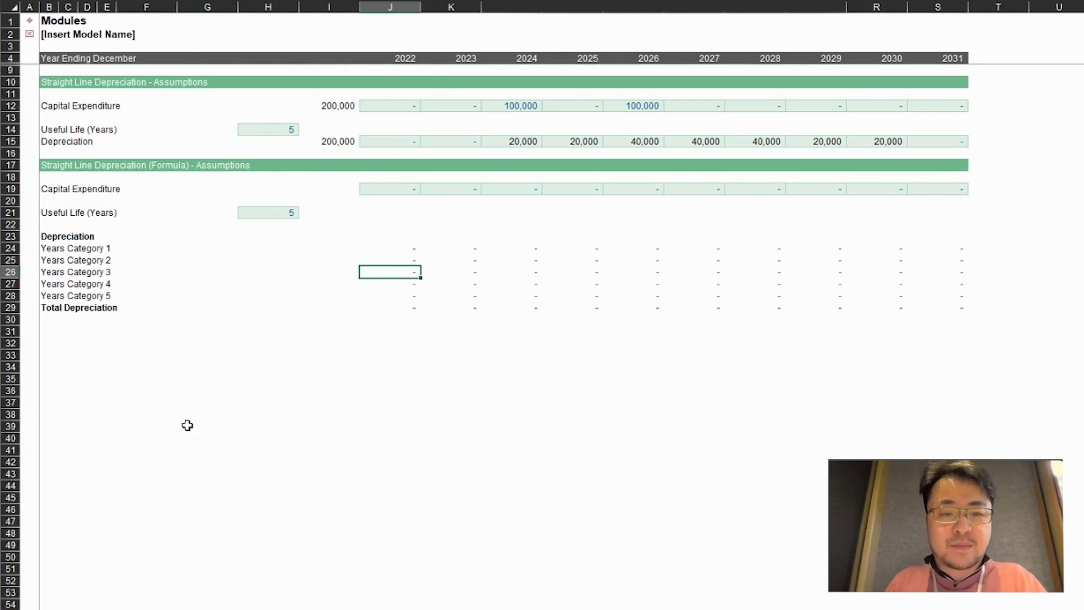
pyautogui.press('Down')
pyautogui.press('Down')
pyautogui.press('Down')
pyautogui.press('Up')
pyautogui.press('Up')
pyautogui.press('Up')
pyautogui.press('Up')
pyautogui.press('Up')
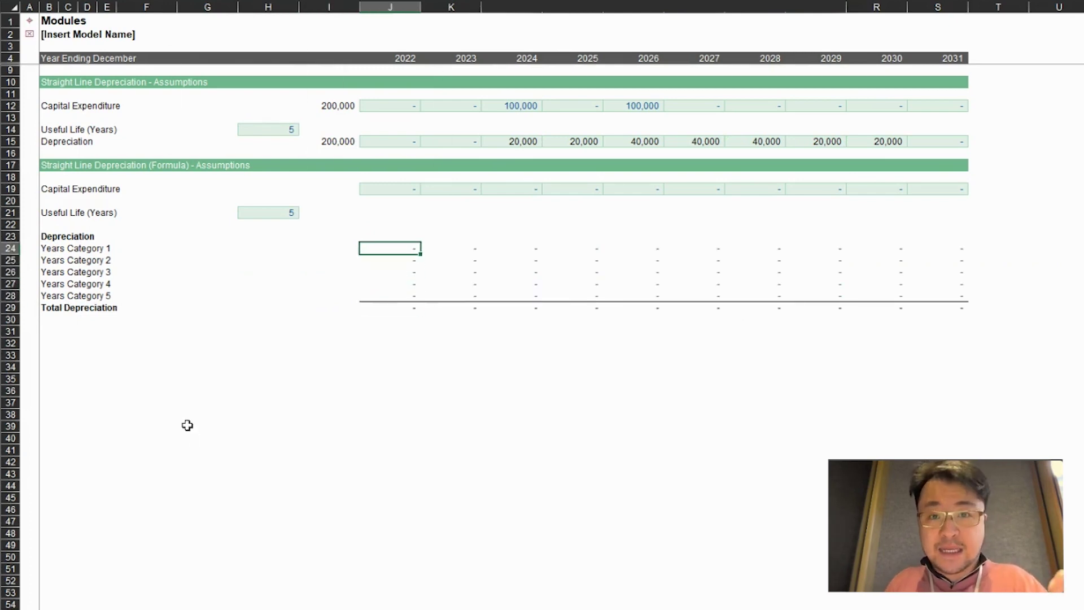
pyautogui.press('Down')
pyautogui.press('Up')
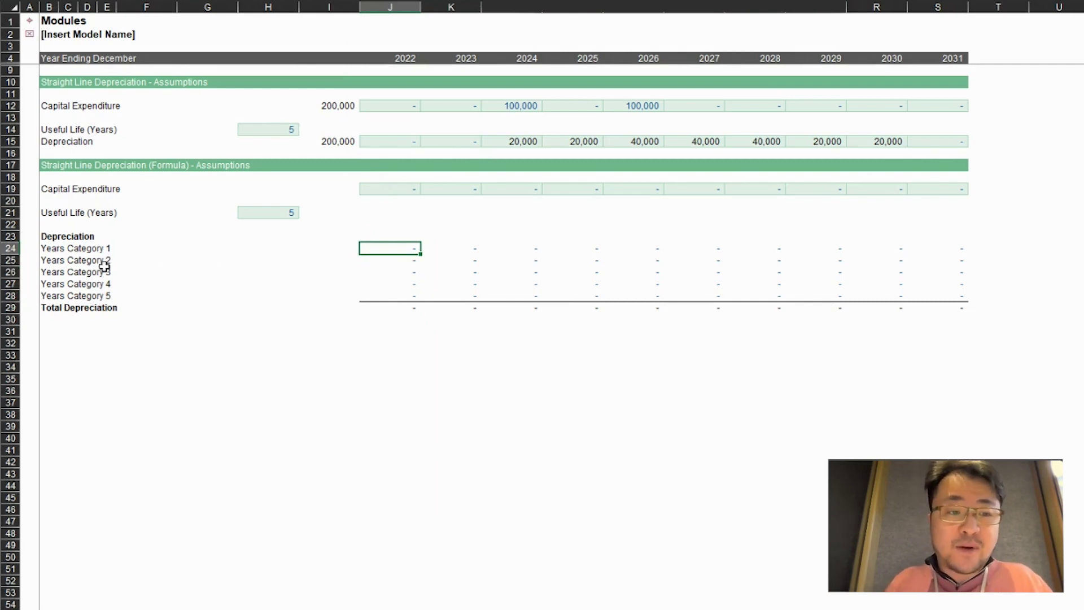
pyautogui.click(50, 248)
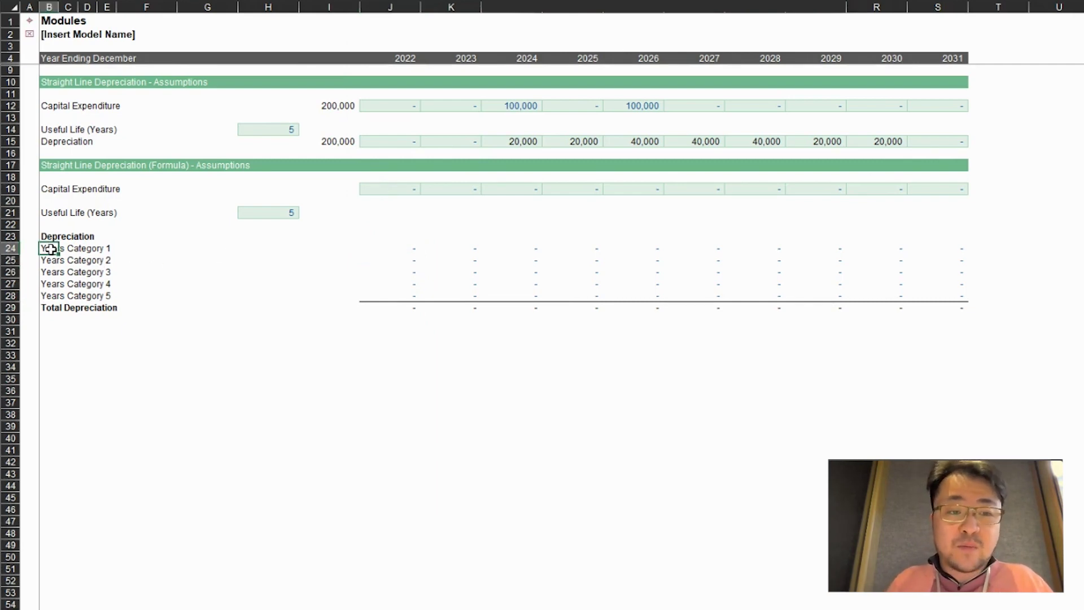
pyautogui.click(385, 198)
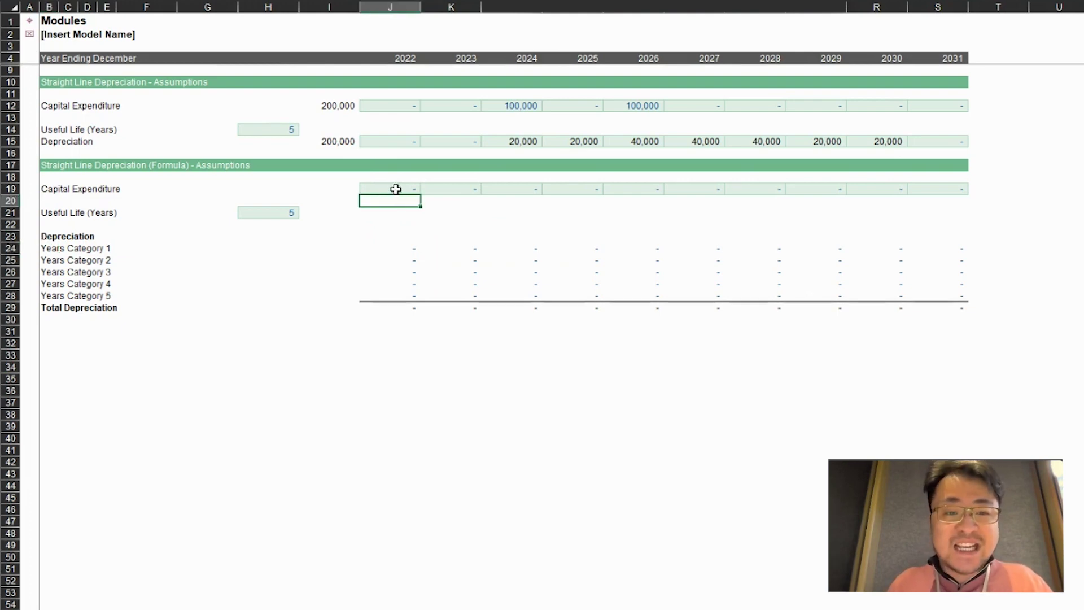
pyautogui.click(395, 189)
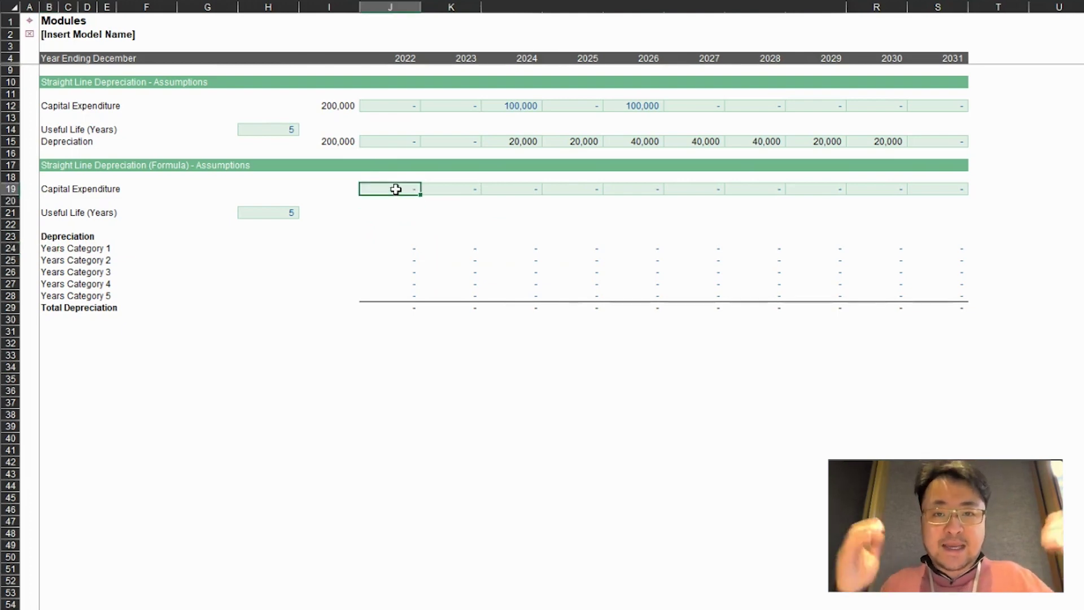
# - Enter a centred "Helper" heading in H23 beside the Depreciation heading
pyautogui.press('Down')
pyautogui.press('Left')
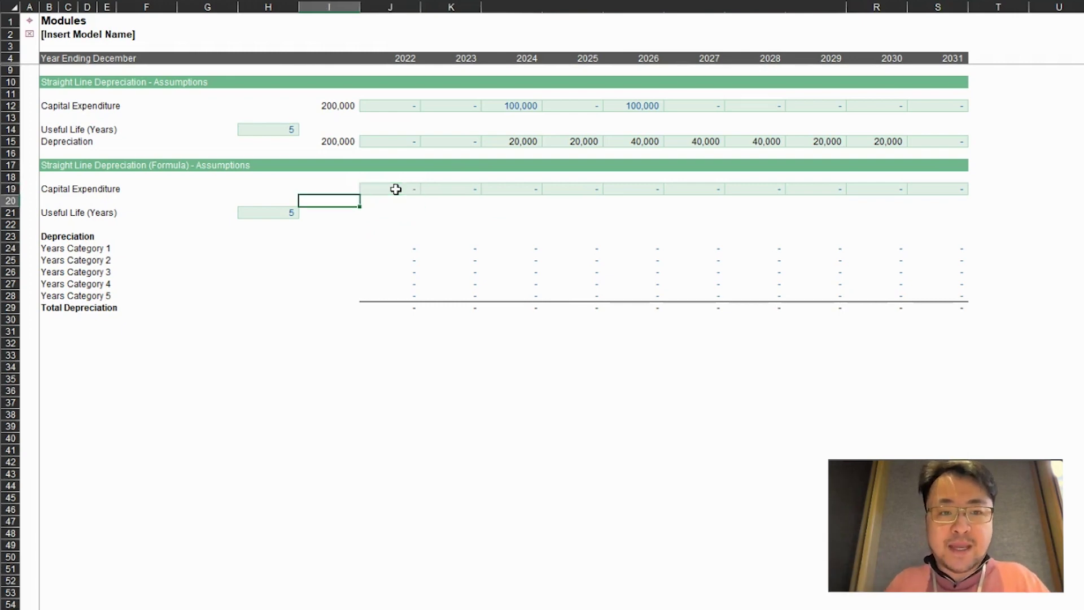
pyautogui.press('Down')
pyautogui.press('Left')
pyautogui.press('Down')
pyautogui.press('Right')
pyautogui.write('Helper')
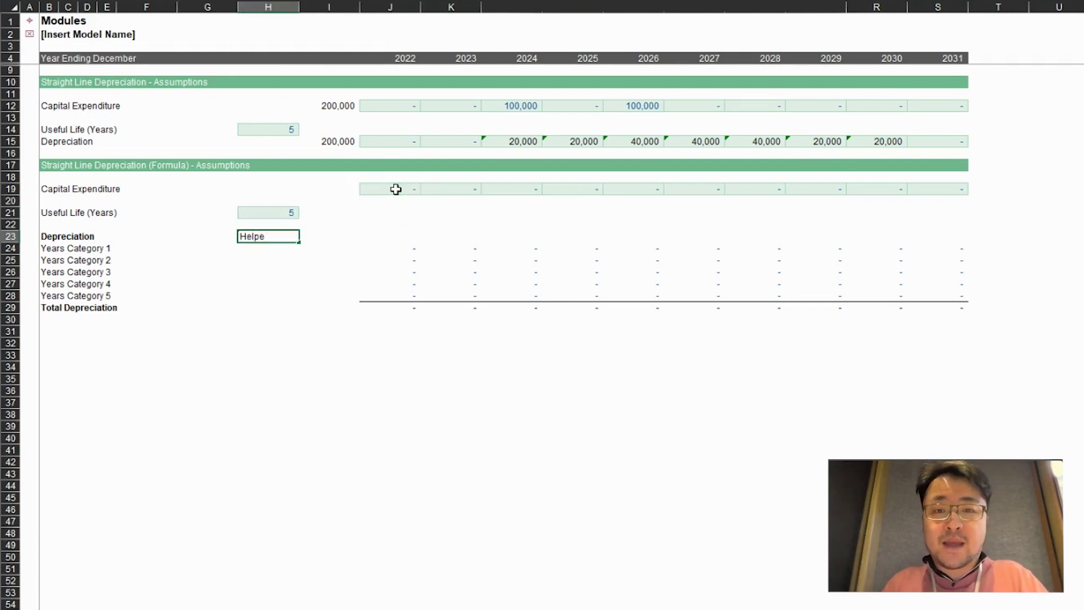
pyautogui.press('Return')
pyautogui.press('Up')
pyautogui.hotkey('alt', 'h')
pyautogui.press('a')
pyautogui.press('c')
pyautogui.press('Down')
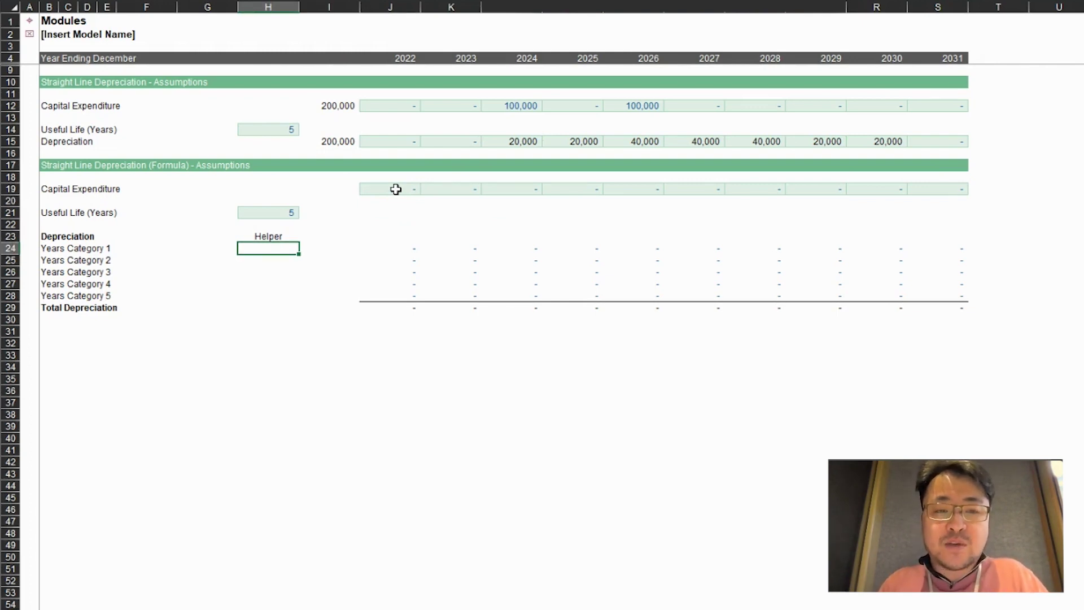
pyautogui.write('=mat')
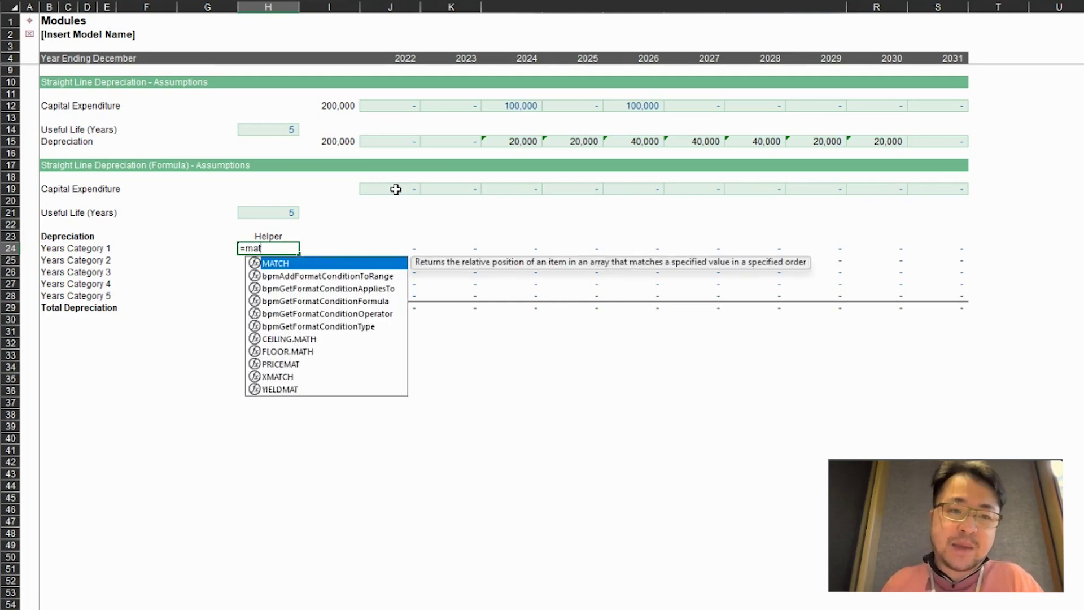
pyautogui.press('Escape')
pyautogui.press('Escape')
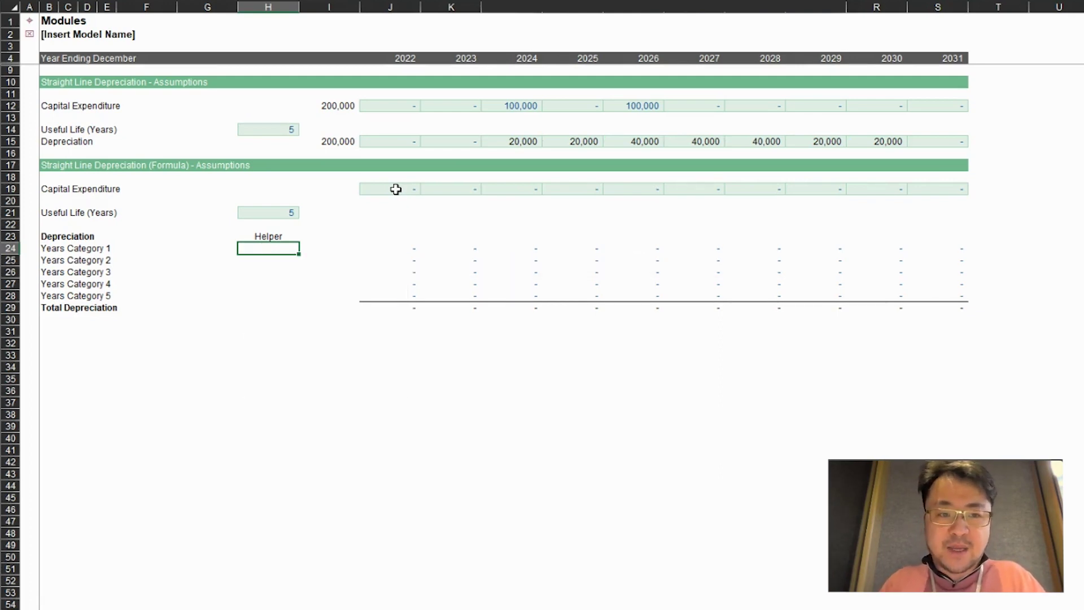
# - Number the helper cells H24:H28 with =ROWS(H$24:H24) and clear the helper total in H29
pyautogui.write('=')
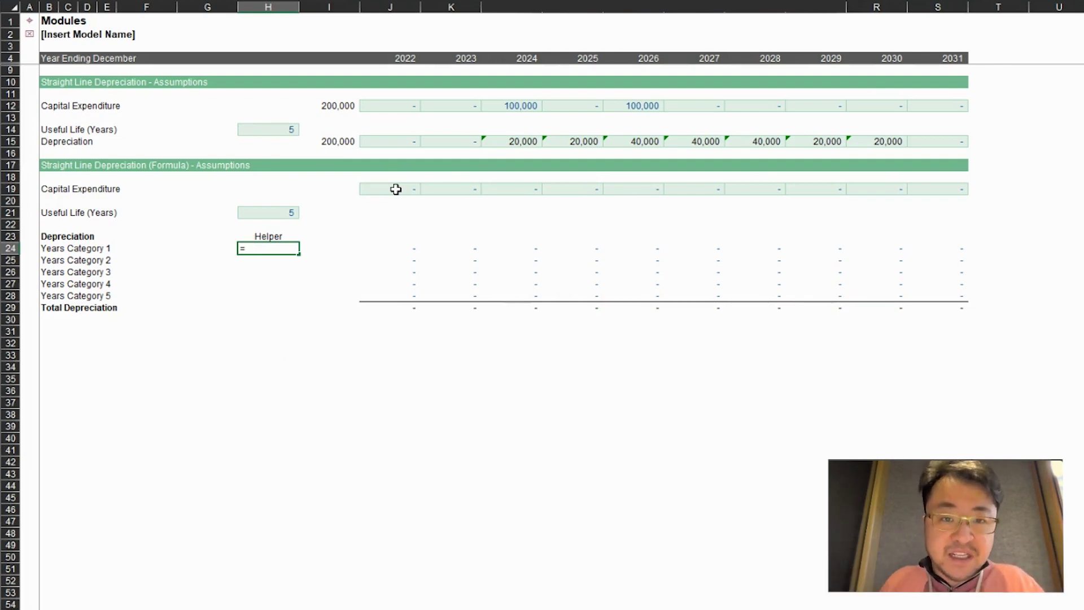
pyautogui.write('row')
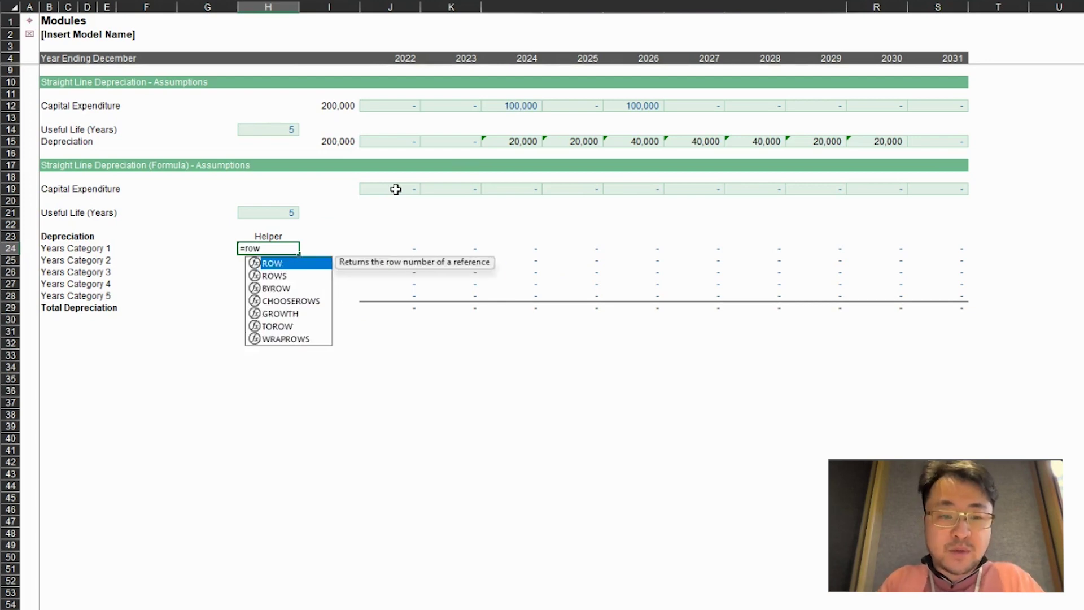
pyautogui.write('s(H$')
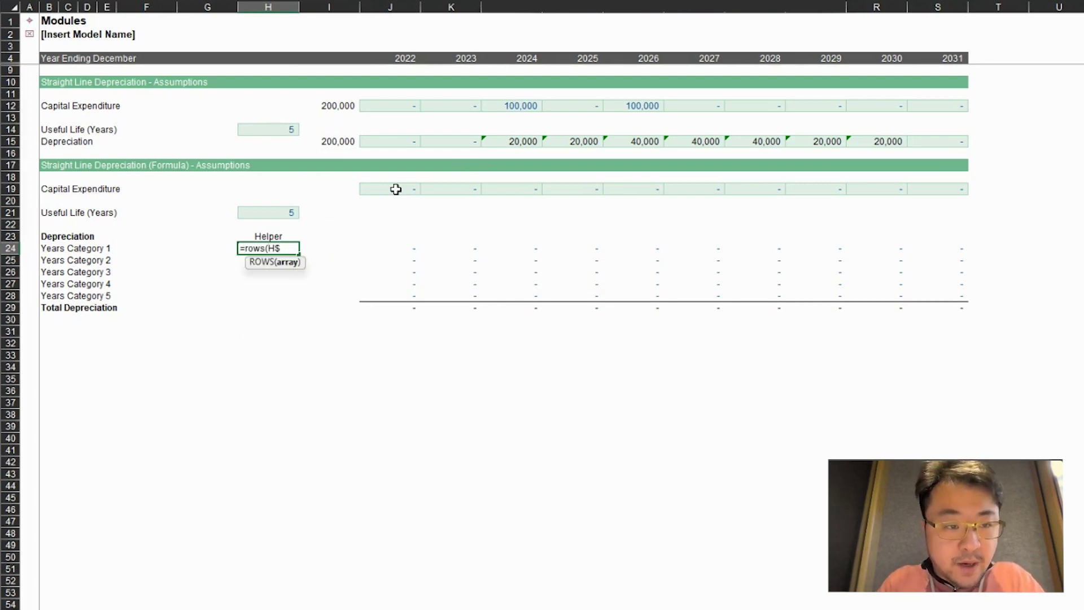
pyautogui.write('24:H24)')
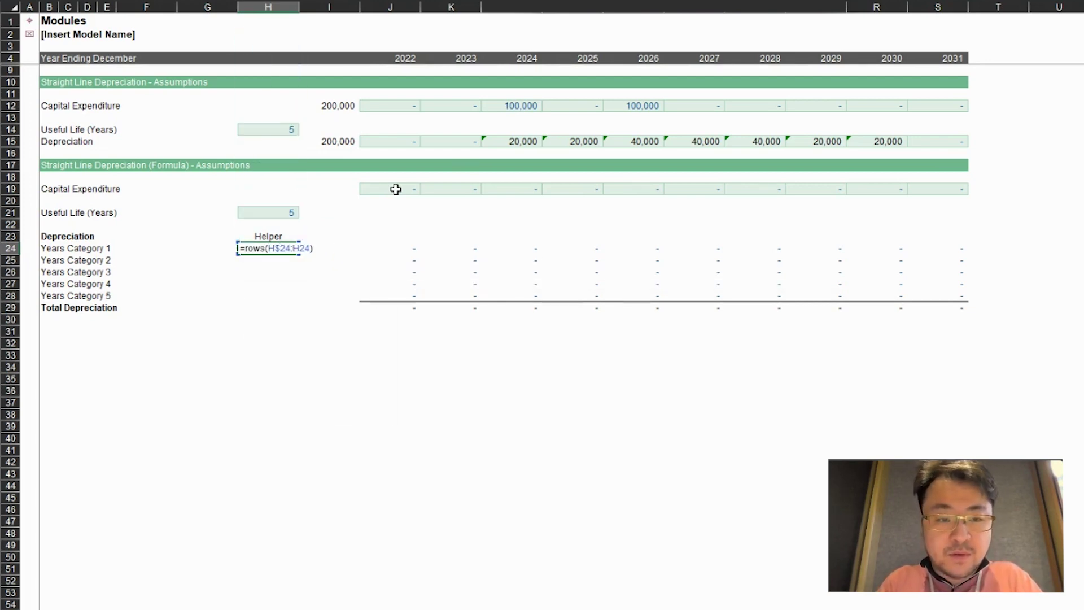
pyautogui.press('Return')
pyautogui.press('capslock')
pyautogui.hotkey('ctrl', 'Down')
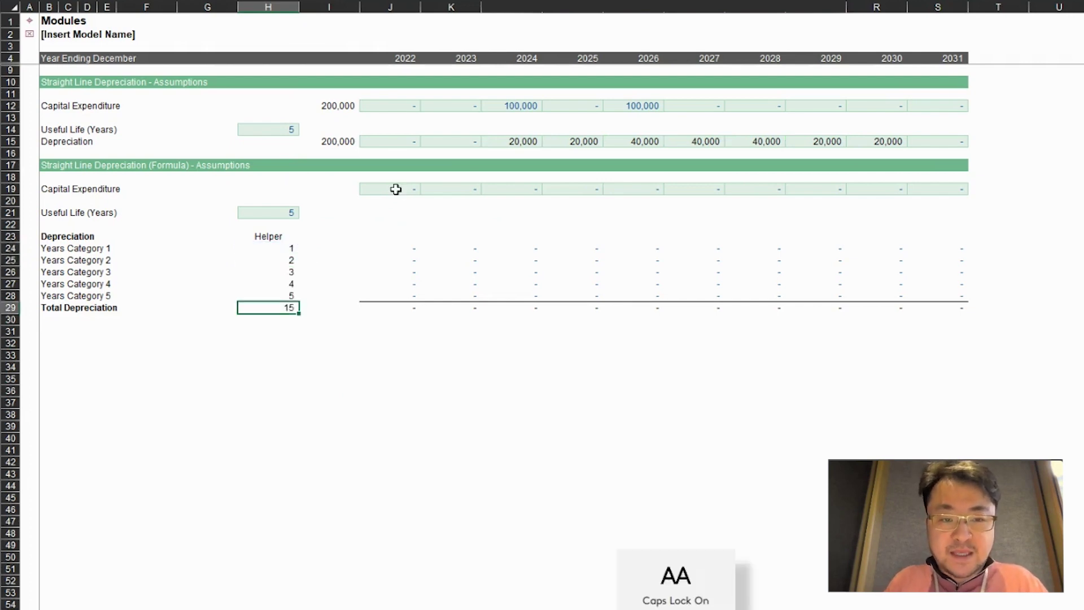
pyautogui.press('Delete')
pyautogui.press('capslock')
pyautogui.press('Up')
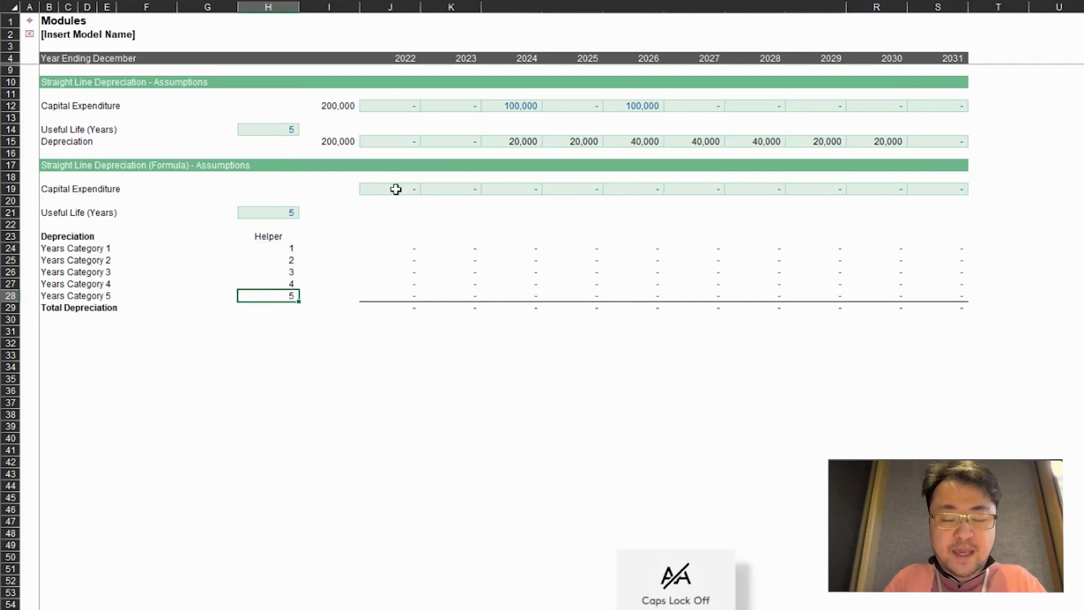
# - Centre-align the helper numbers in H24:H28
pyautogui.hotkey('ctrl', 'shift', 'Up')
pyautogui.hotkey('alt', 'h')
pyautogui.press('a')
pyautogui.press('c')
pyautogui.press('Up')
pyautogui.press('Up')
pyautogui.press('Up')
pyautogui.press('Up')
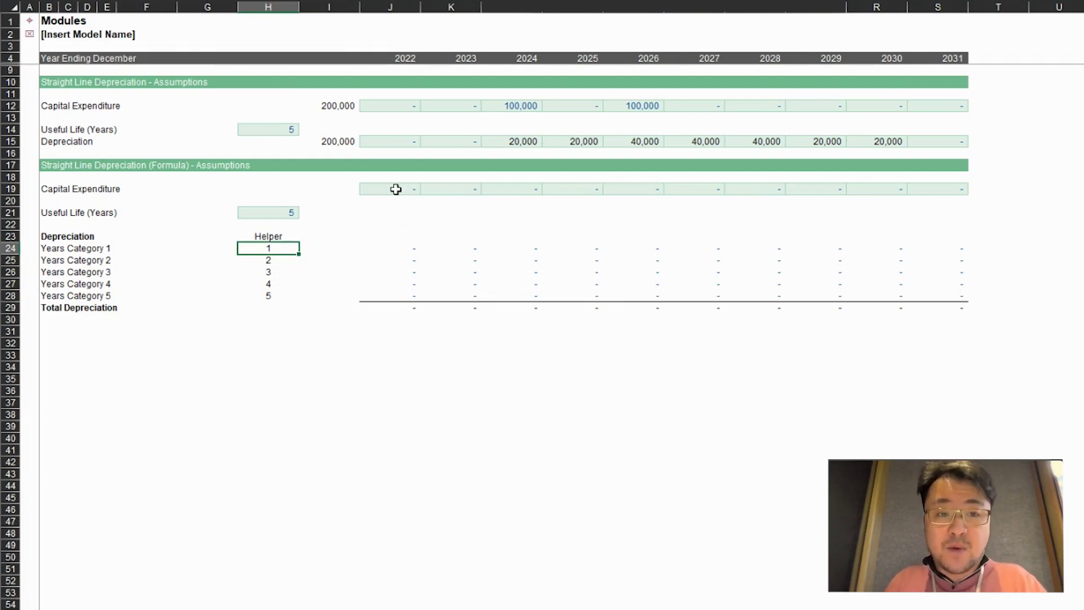
# - Unhide the period start, period end, counter and financial year rows (5 to 8) below the year header
pyautogui.click(395, 189)
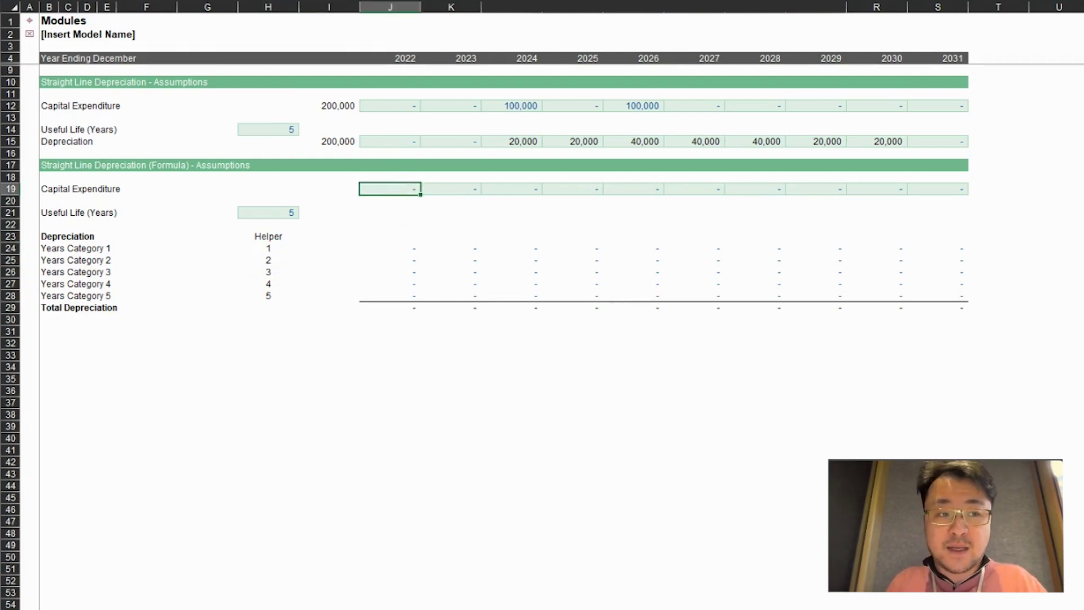
pyautogui.hotkey('alt', 'a')
pyautogui.press('j')
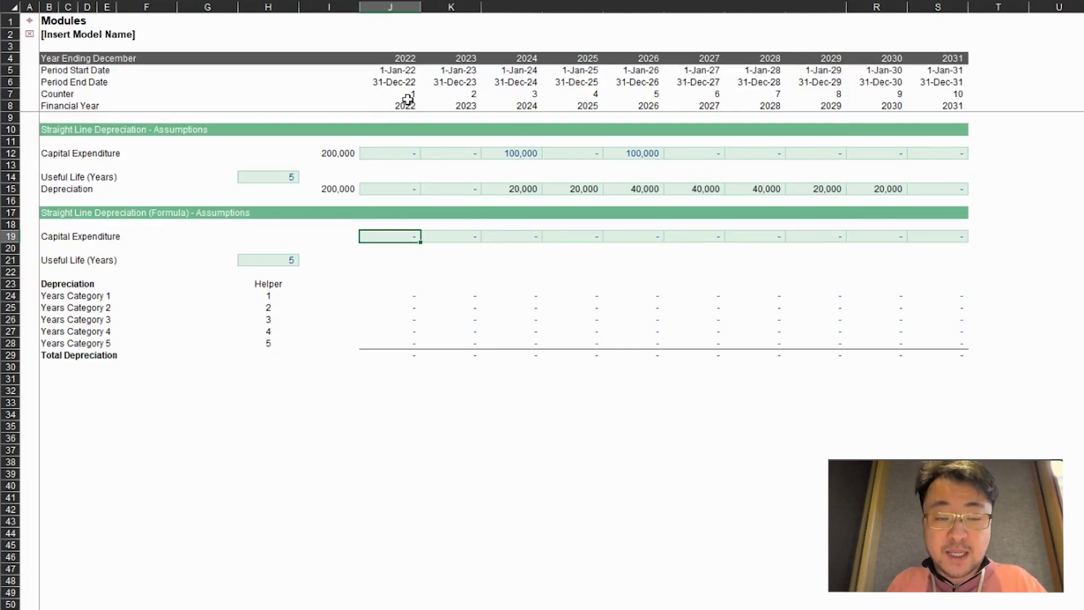
pyautogui.click(398, 91)
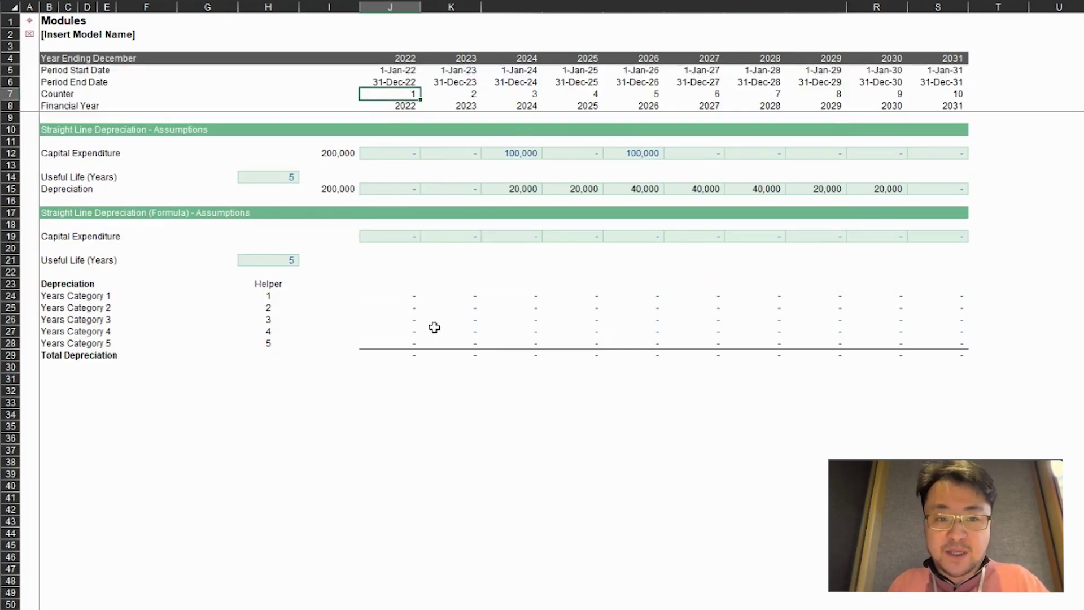
pyautogui.click(400, 296)
pyautogui.press('Left')
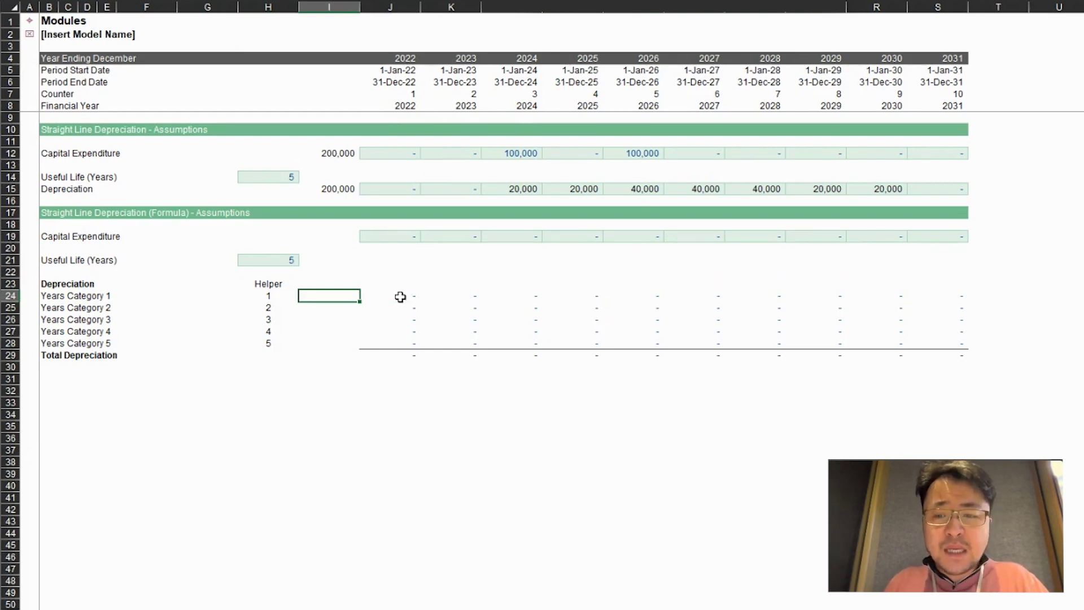
pyautogui.write('=')
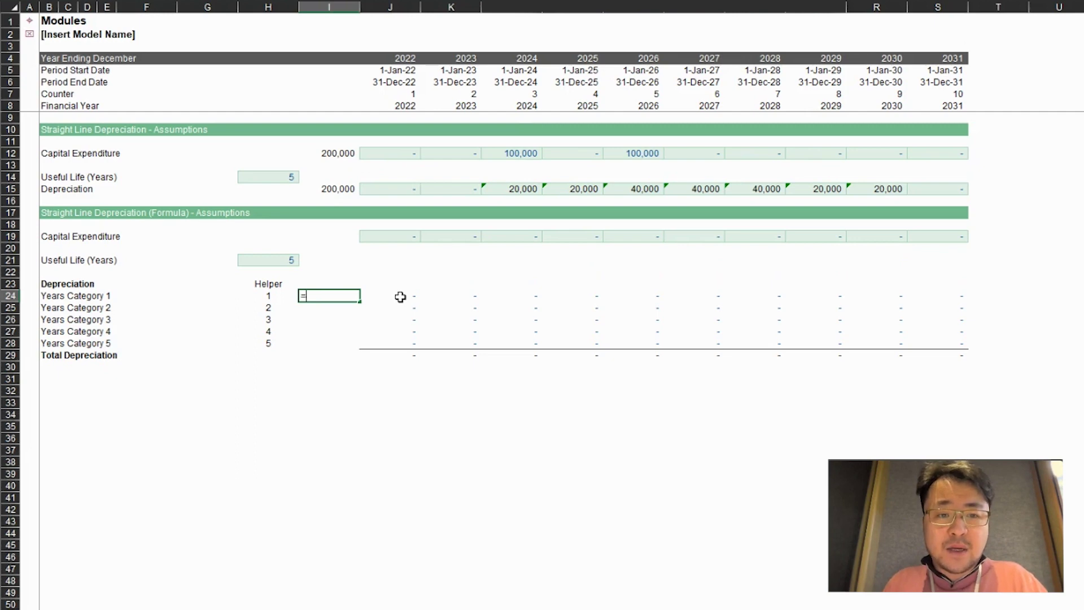
pyautogui.press('Up')
pyautogui.press('Up')
pyautogui.press('Up')
pyautogui.press('Up')
pyautogui.press('Up')
pyautogui.press('Right')
pyautogui.hotkey('ctrl', 'shift', 'Right')
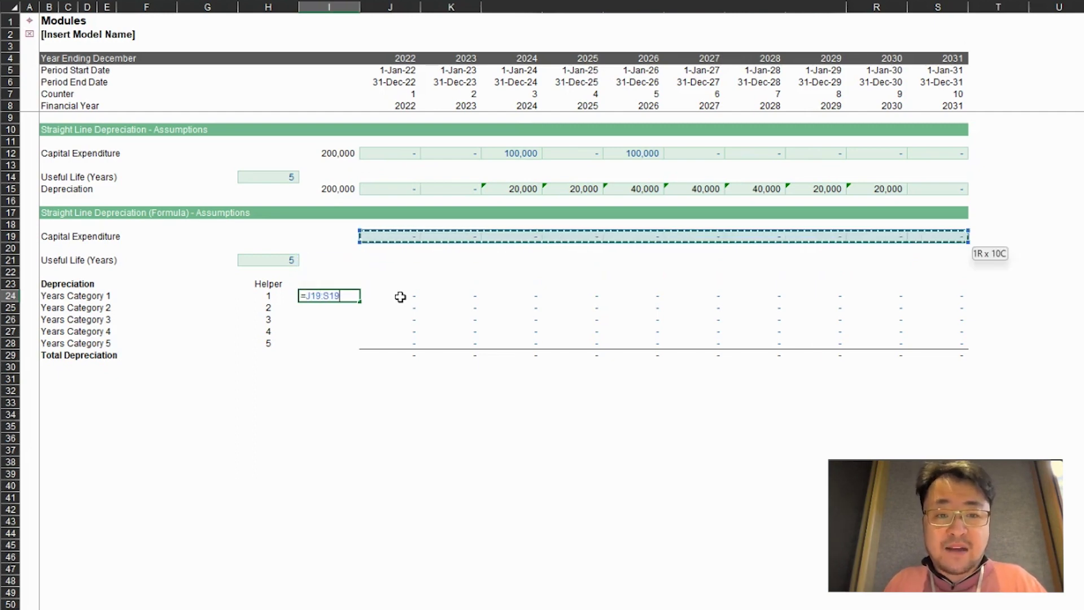
pyautogui.press('Escape')
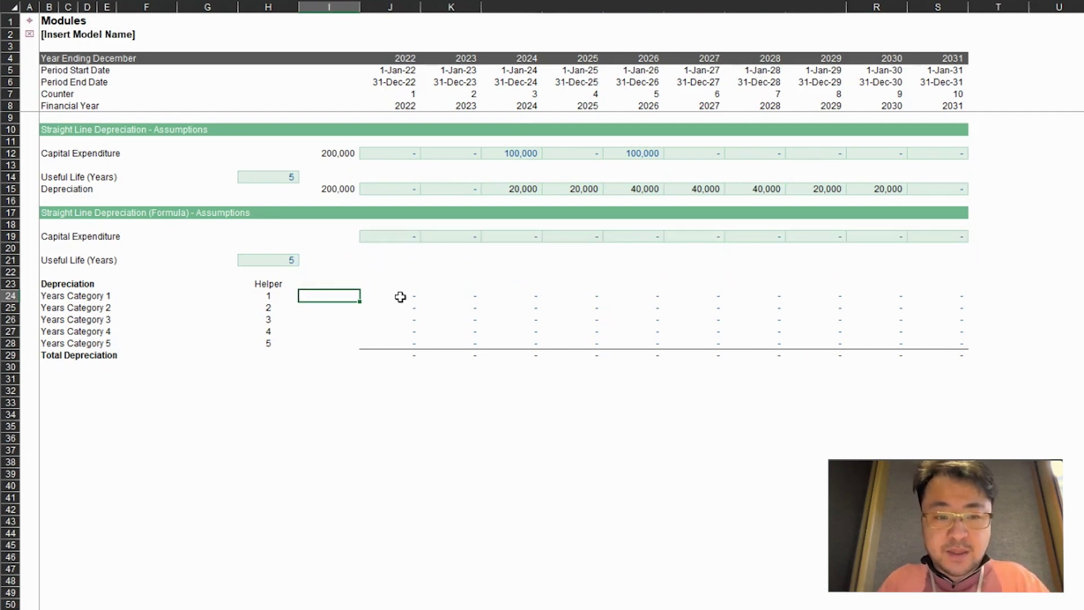
# - Try an INDEX formula in I24 that looks up $J$19:$S$19 by the Years Category 1 helper with a locked reference
pyautogui.write('=in')
pyautogui.press('Tab')
pyautogui.press('Up')
pyautogui.press('Up')
pyautogui.press('Up')
pyautogui.press('Up')
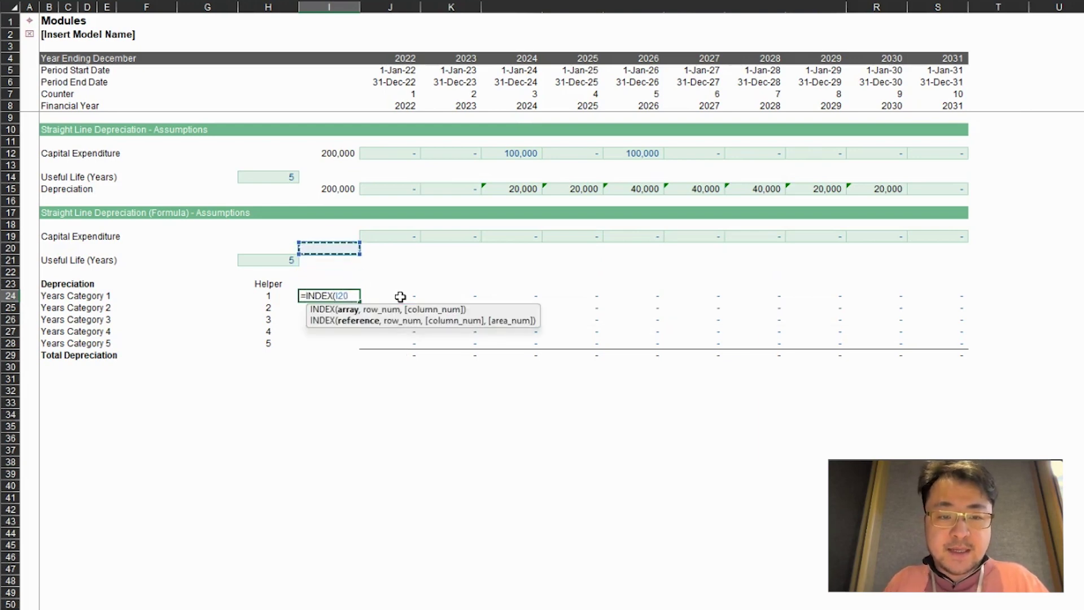
pyautogui.press('Up')
pyautogui.press('Right')
pyautogui.hotkey('ctrl', 'shift', 'Right')
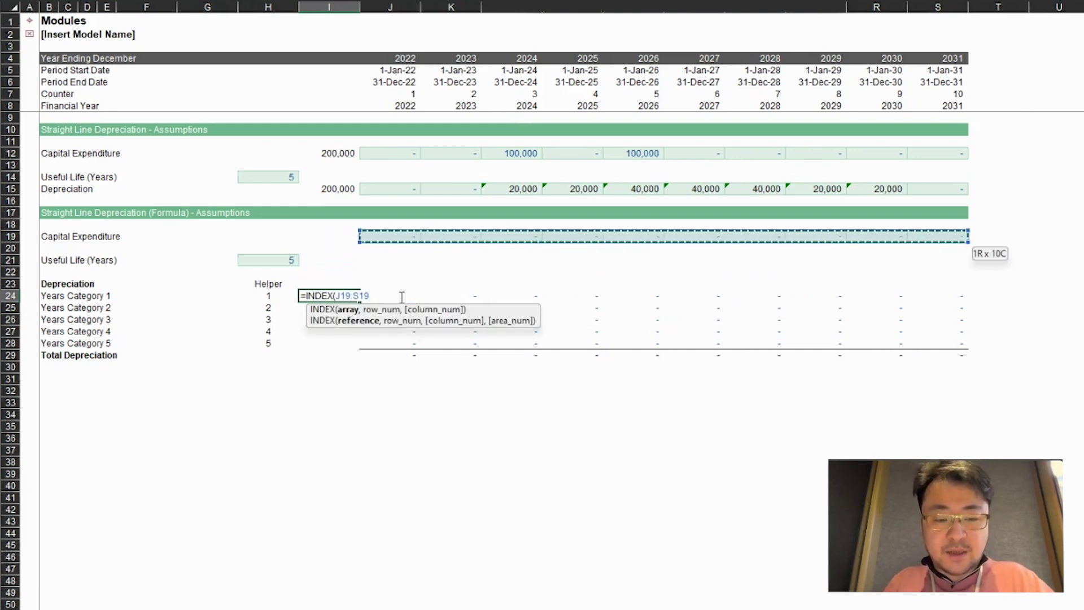
pyautogui.press('F4')
pyautogui.write(',')
pyautogui.press('Left')
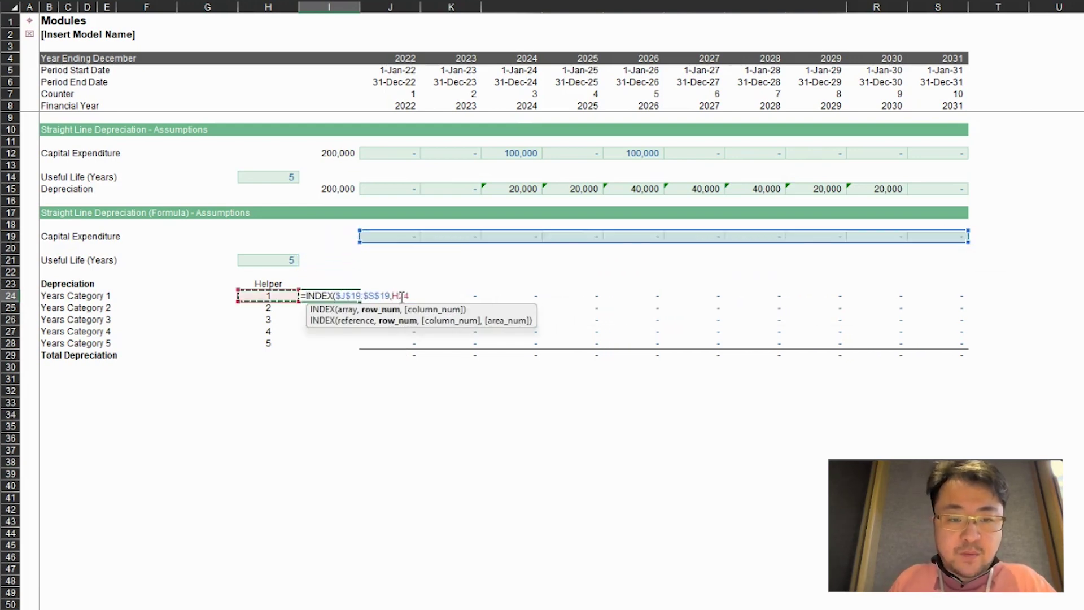
pyautogui.press('F4')
pyautogui.write(')')
pyautogui.hotkey('shift', 'Return')
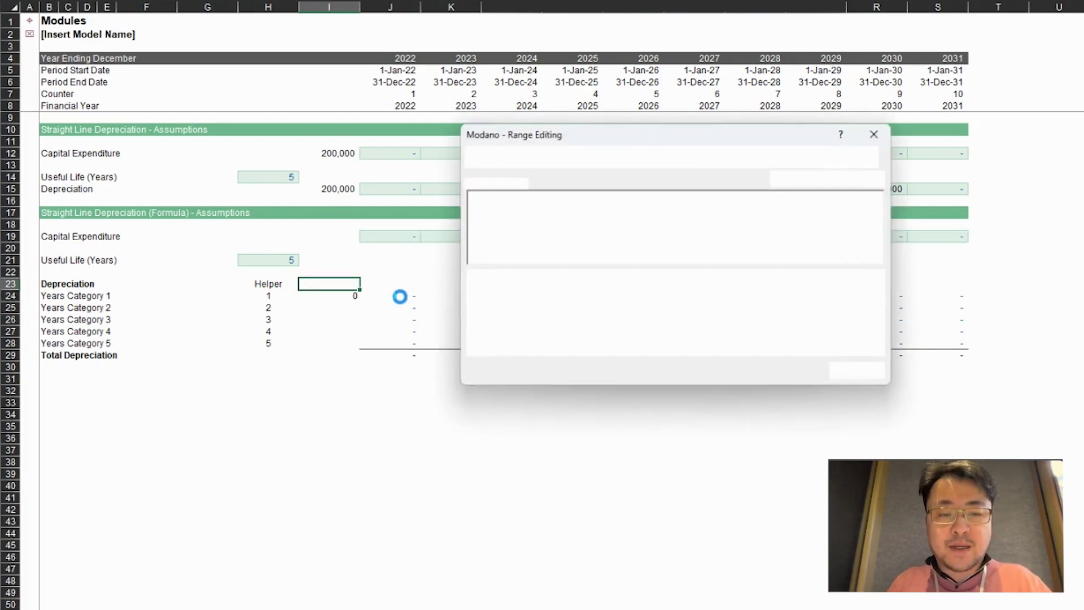
pyautogui.press('Escape')
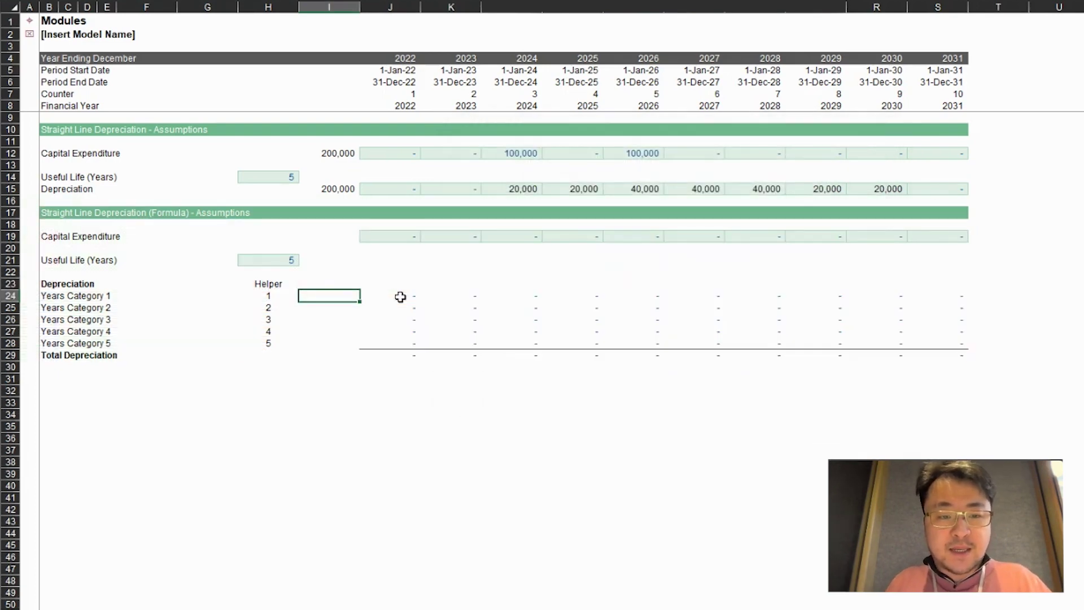
# - Enter =INDEX($J$19:$S$19,H24) in I24, fill it through I28 and leave I29 empty
pyautogui.write('=index(')
pyautogui.press('Up')
pyautogui.press('Up')
pyautogui.press('Up')
pyautogui.press('Up')
pyautogui.press('Up')
pyautogui.press('Right')
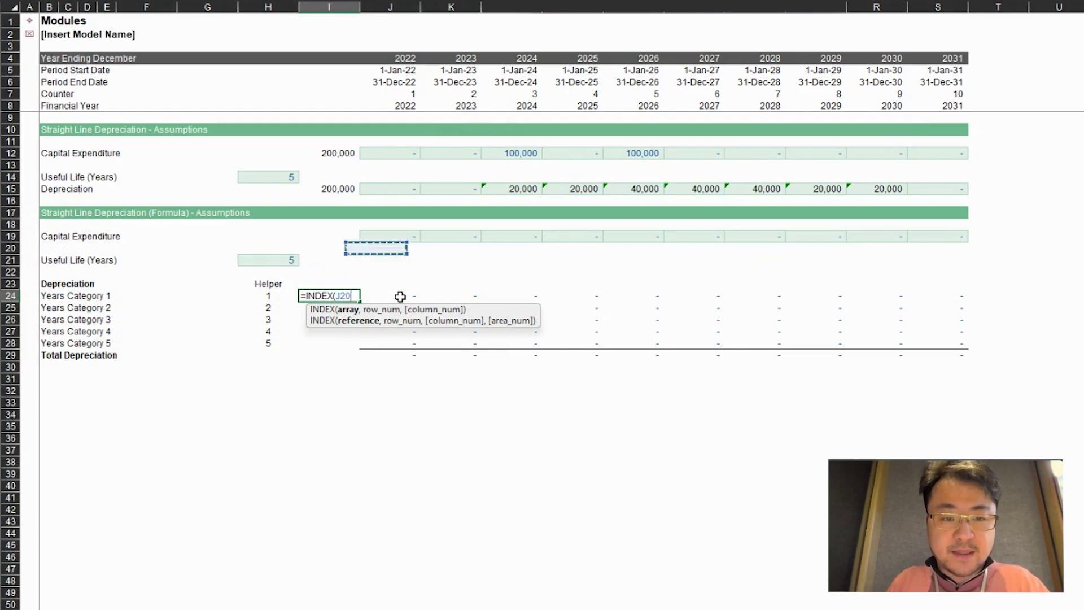
pyautogui.hotkey('ctrl', 'shift', 'Right')
pyautogui.press('F4')
pyautogui.write(',')
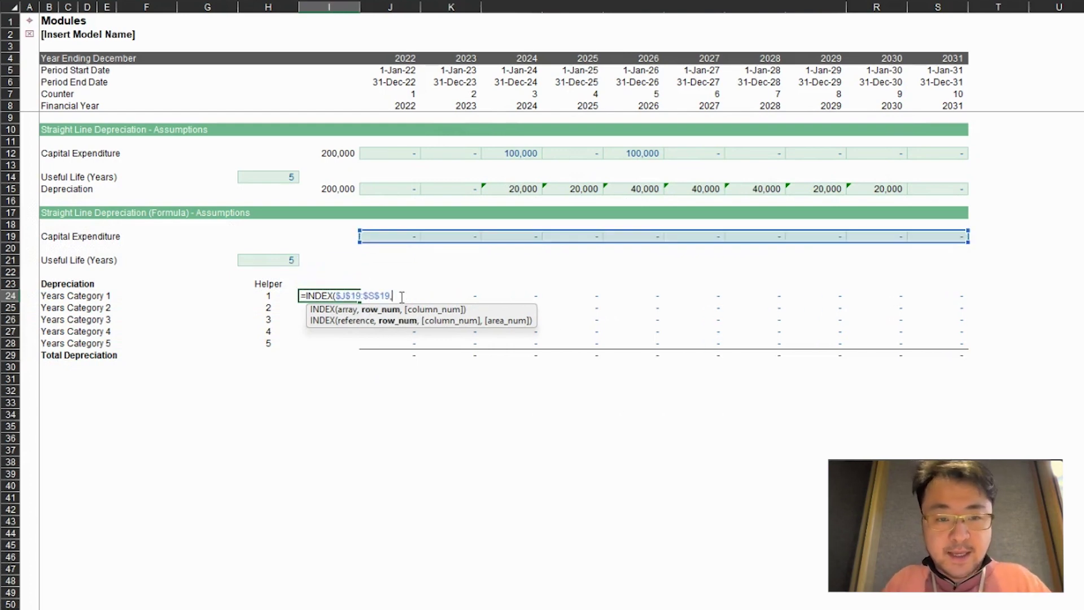
pyautogui.press('Left')
pyautogui.write(')')
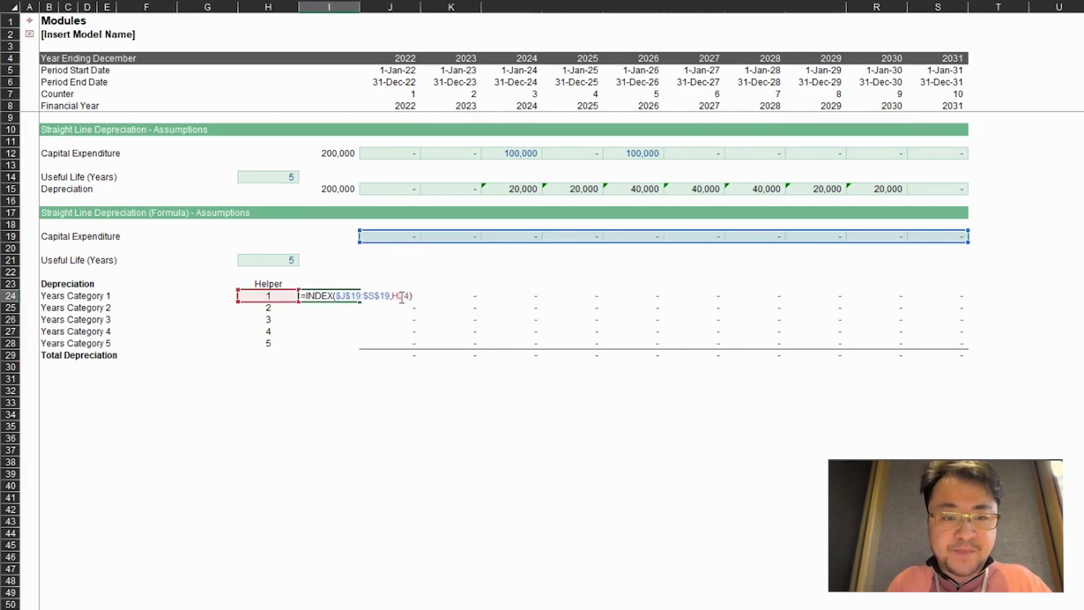
pyautogui.press('Return')
pyautogui.hotkey('ctrl', 'Down')
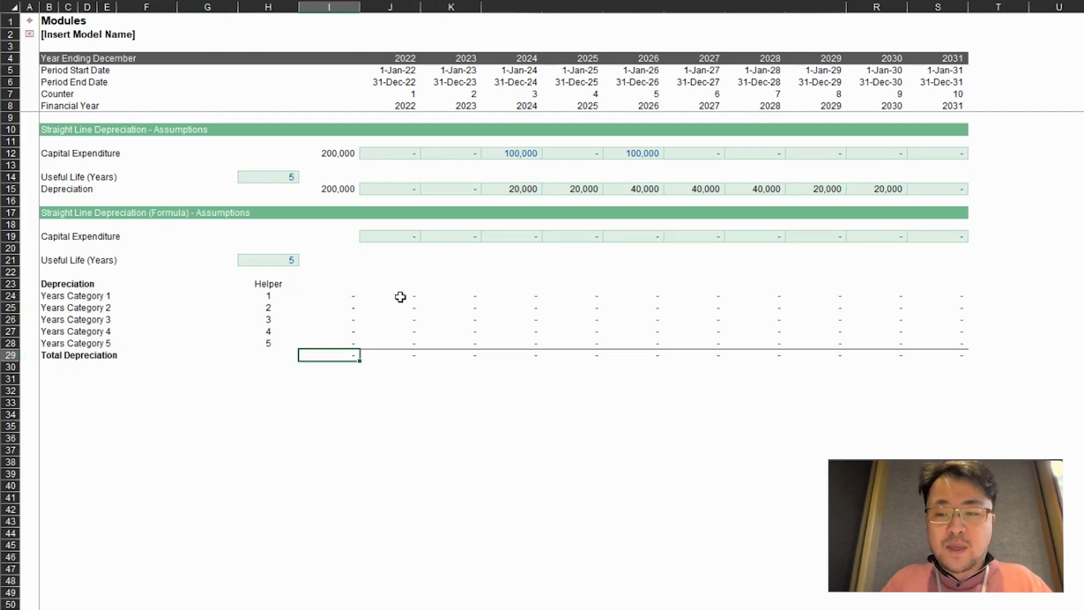
# - Enter 100,000 as the 2023 capital expenditure in K19 of the formula module
pyautogui.click(435, 236)
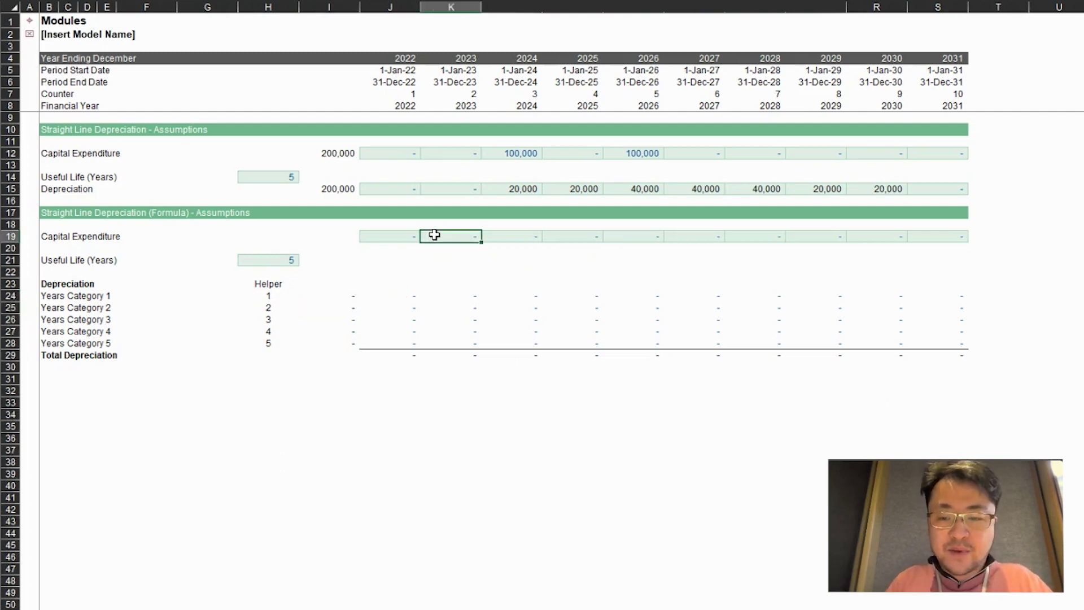
pyautogui.write('100,000')
pyautogui.press('Return')
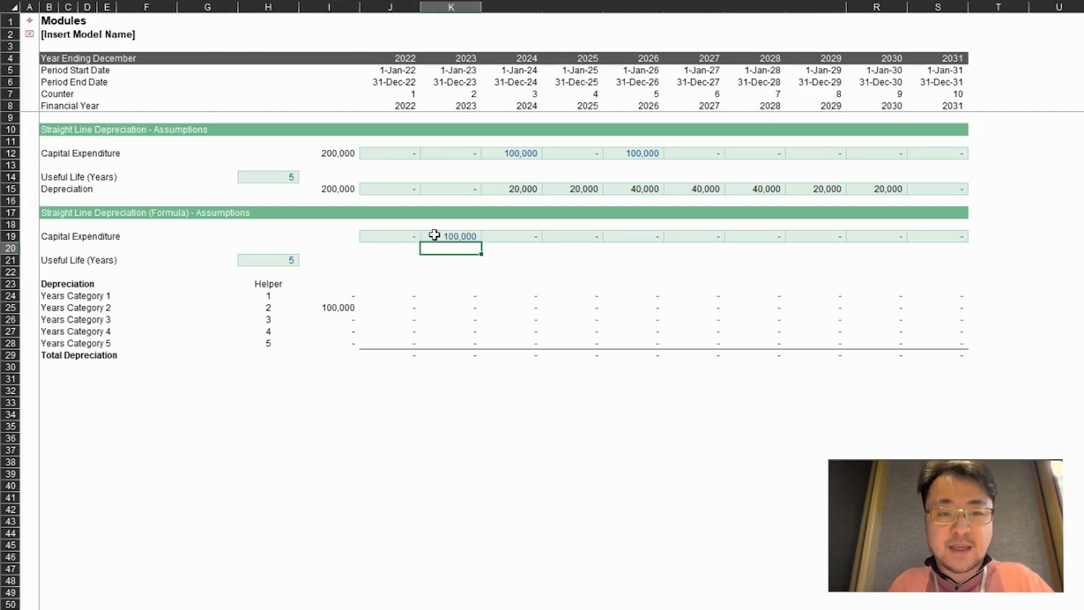
# - Add a right border along the looked-up expenditure cells I24:I28
pyautogui.press('Left')
pyautogui.press('Left')
pyautogui.press('Down')
pyautogui.press('Down')
pyautogui.press('Down')
pyautogui.press('Down')
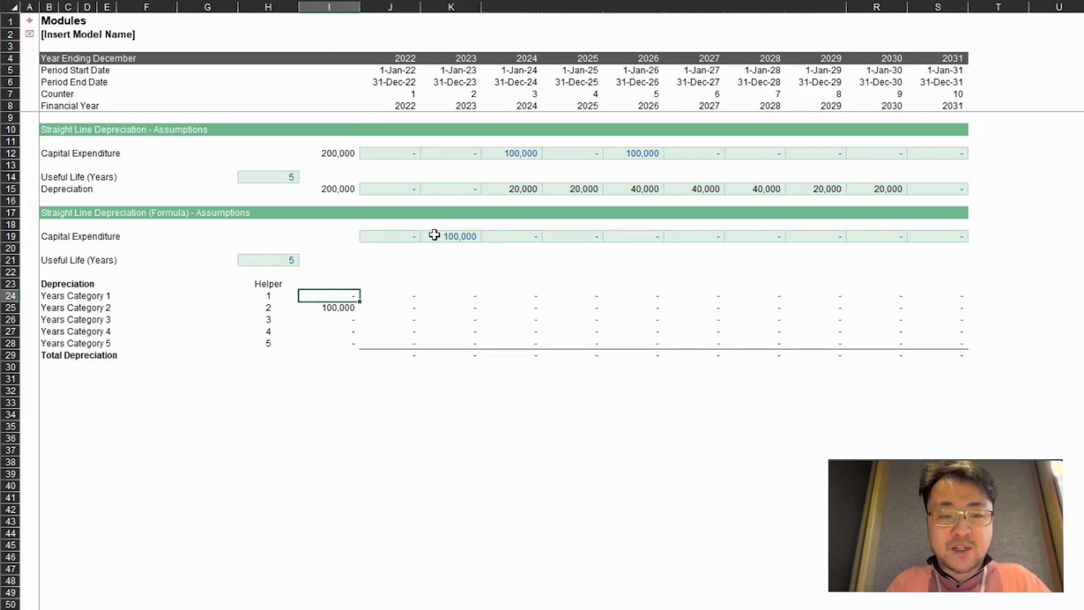
pyautogui.press('Down')
pyautogui.press('Down')
pyautogui.press('Down')
pyautogui.press('Down')
pyautogui.press('Up')
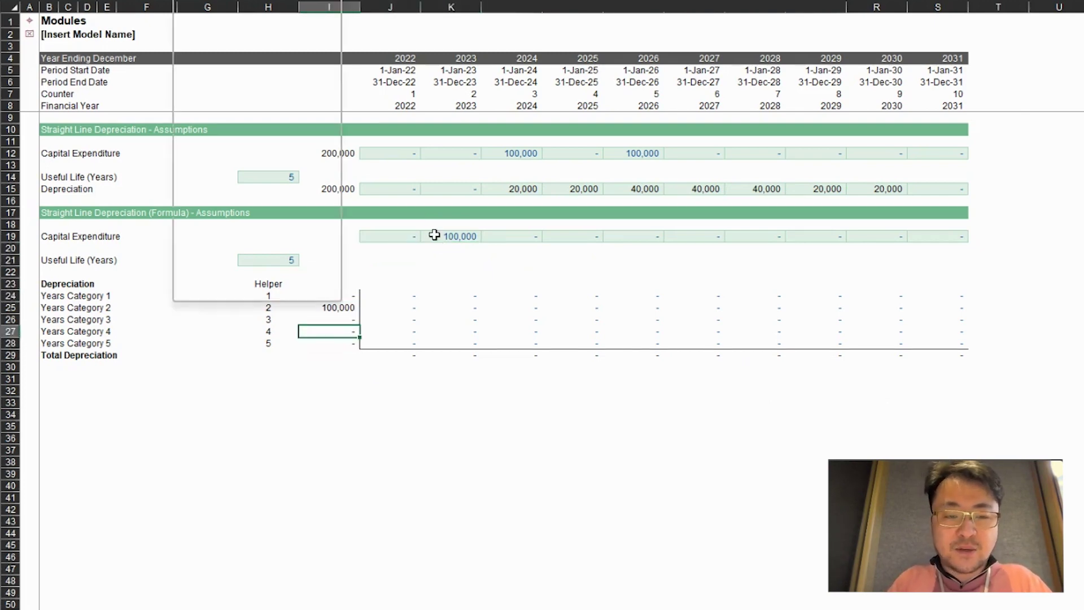
# - Sum I24:I28 in I29 and give the total cell top and right borders
pyautogui.press('Down')
pyautogui.press('Down')
pyautogui.hotkey('alt', '=')
pyautogui.press('Return')
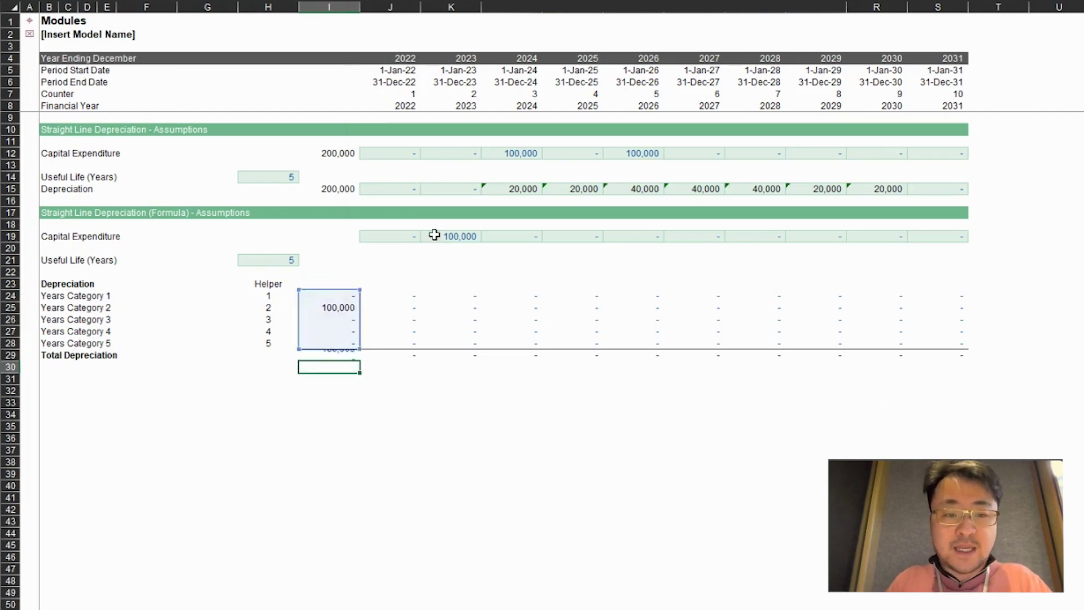
pyautogui.press('Up')
pyautogui.press('Up')
pyautogui.press('Up')
pyautogui.press('Down')
pyautogui.press('Down')
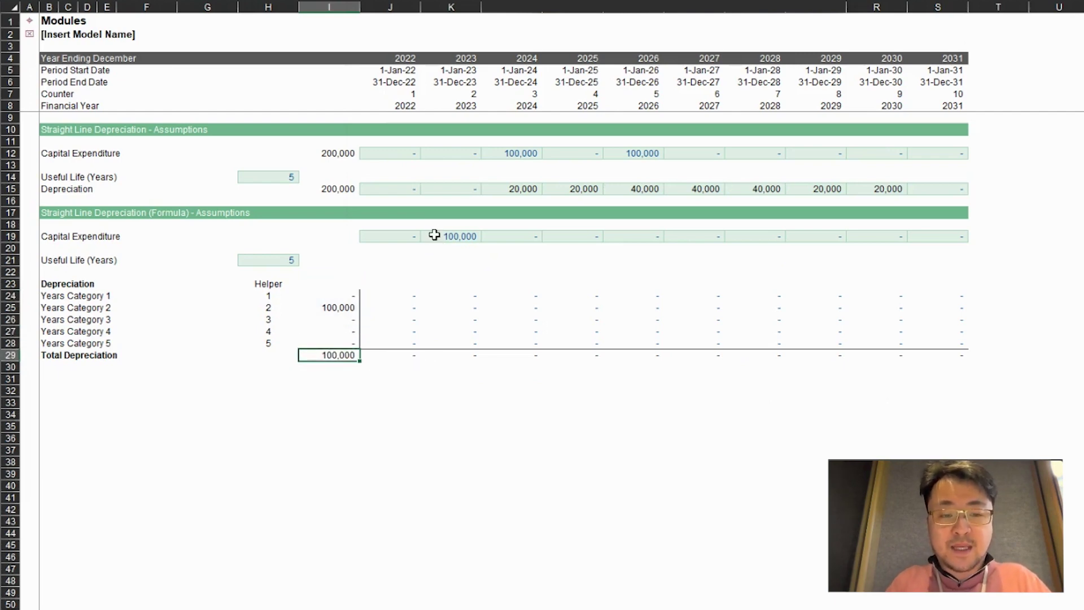
pyautogui.press('Up')
pyautogui.press('Up')
pyautogui.press('Up')
pyautogui.press('Up')
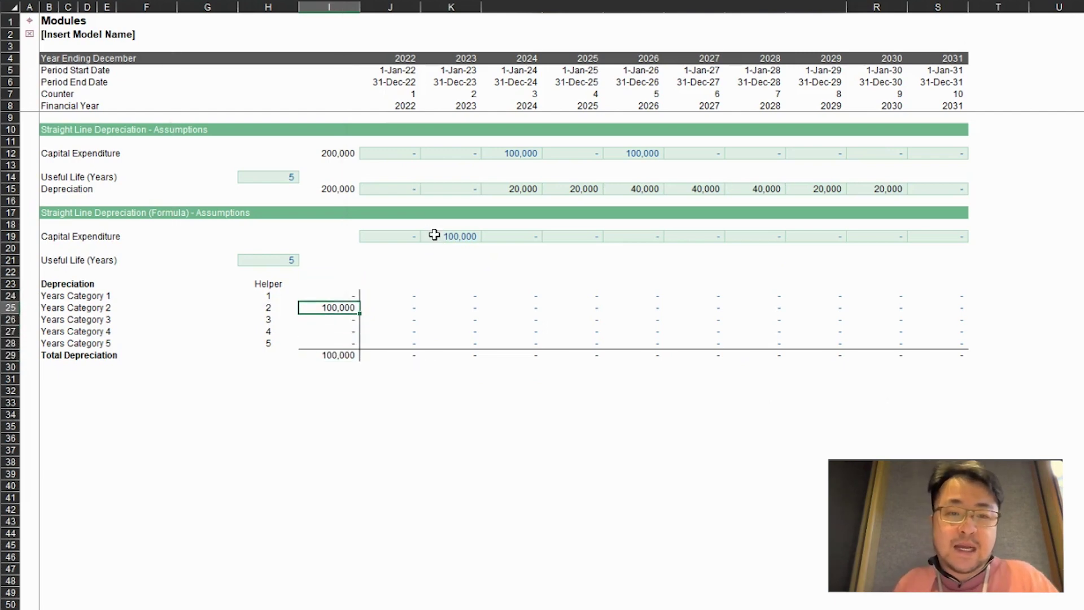
# - Make the looked-up expenditure amounts and their total in I24:I29 bold
pyautogui.press('Up')
pyautogui.hotkey('ctrl', 'shift', 'Down')
pyautogui.hotkey('ctrl', 'b')
pyautogui.press('Down')
pyautogui.press('Down')
pyautogui.press('Down')
pyautogui.press('Down')
pyautogui.press('Right')
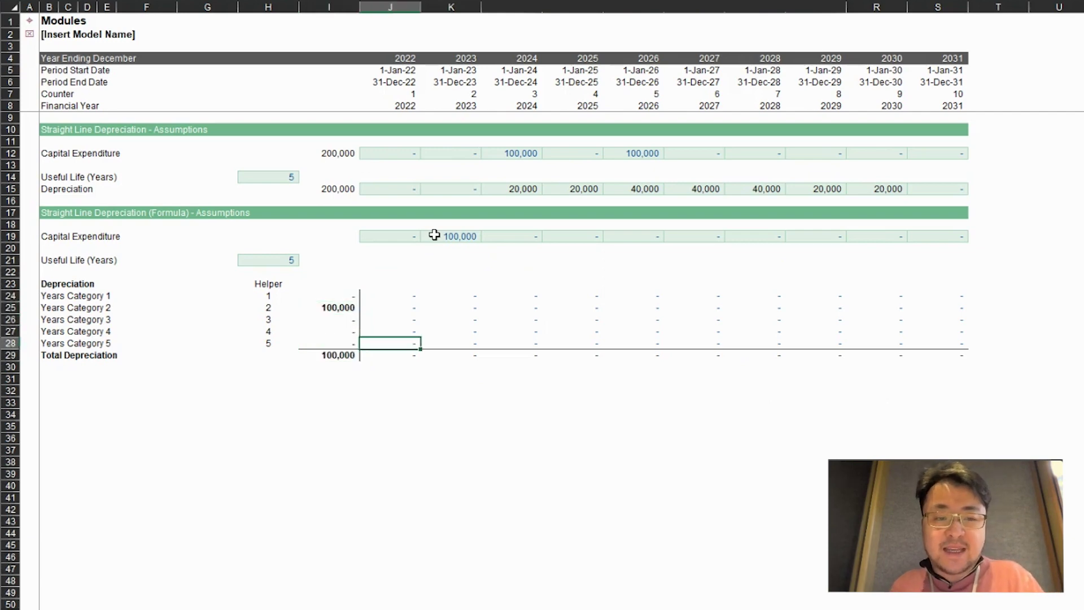
pyautogui.press('Down')
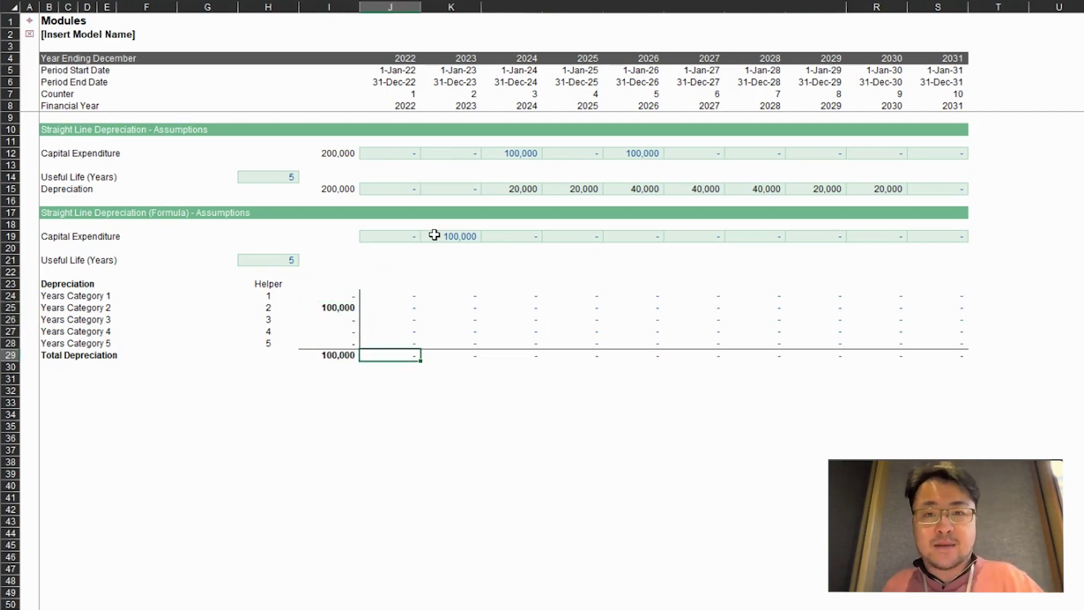
pyautogui.click(518, 308)
pyautogui.press('Left')
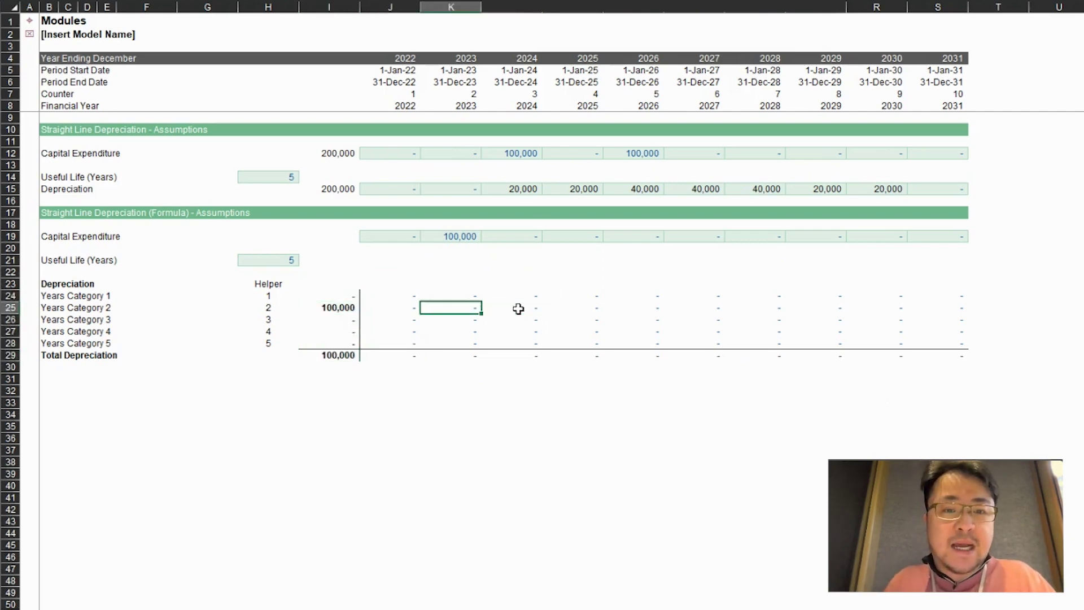
pyautogui.press('Left')
pyautogui.press('Up')
pyautogui.press('Left')
pyautogui.press('Right')
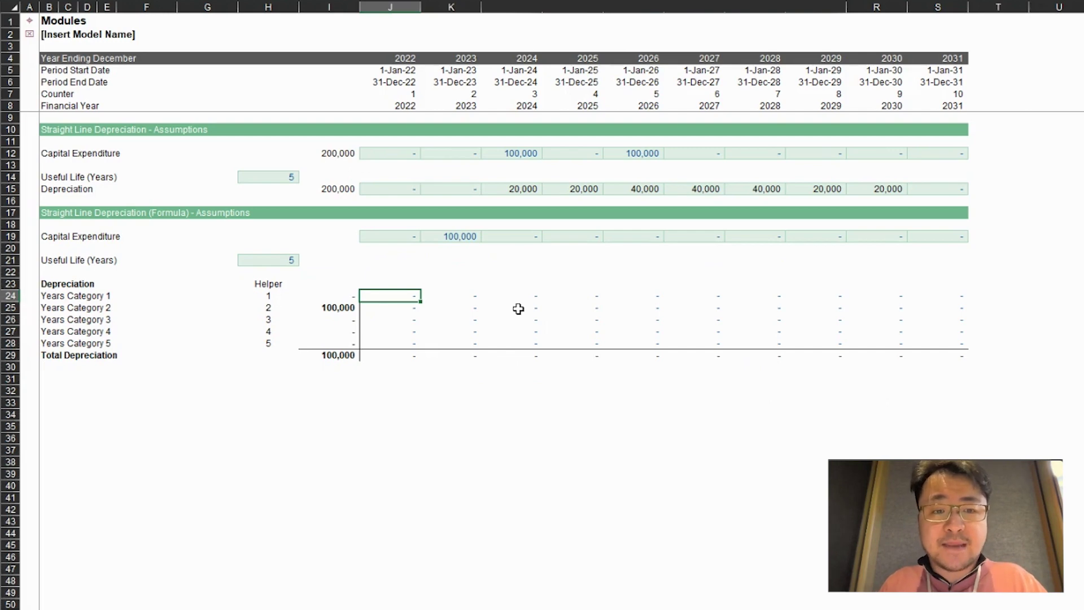
pyautogui.press('Left')
pyautogui.press('Right')
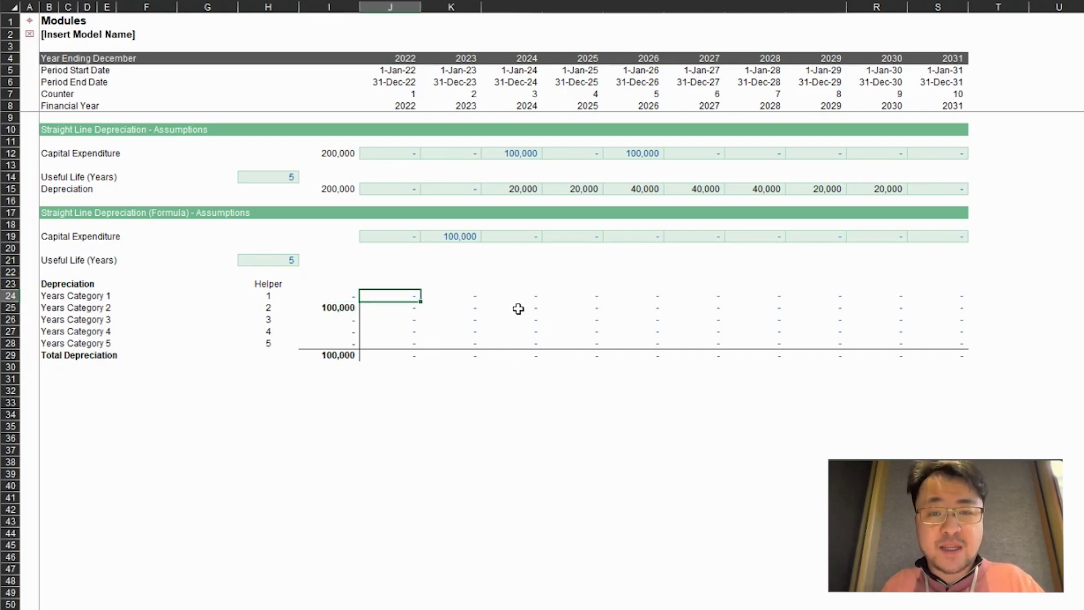
pyautogui.press('Left')
pyautogui.press('Right')
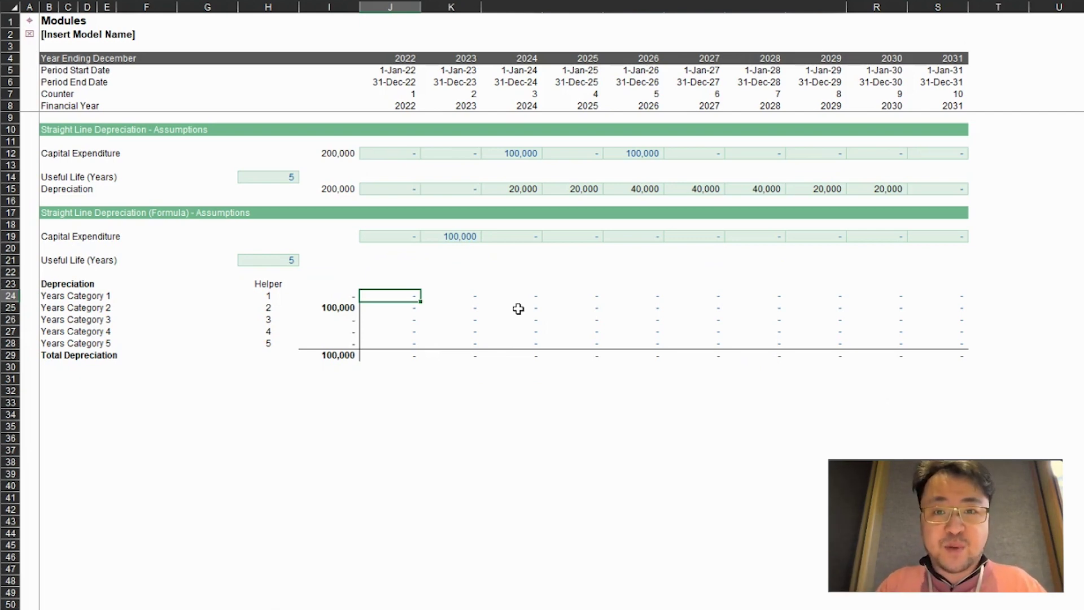
# - Enter =1/$H$21 in J24 and fill it across all years and Years categories in J24:S28
pyautogui.write('=1')
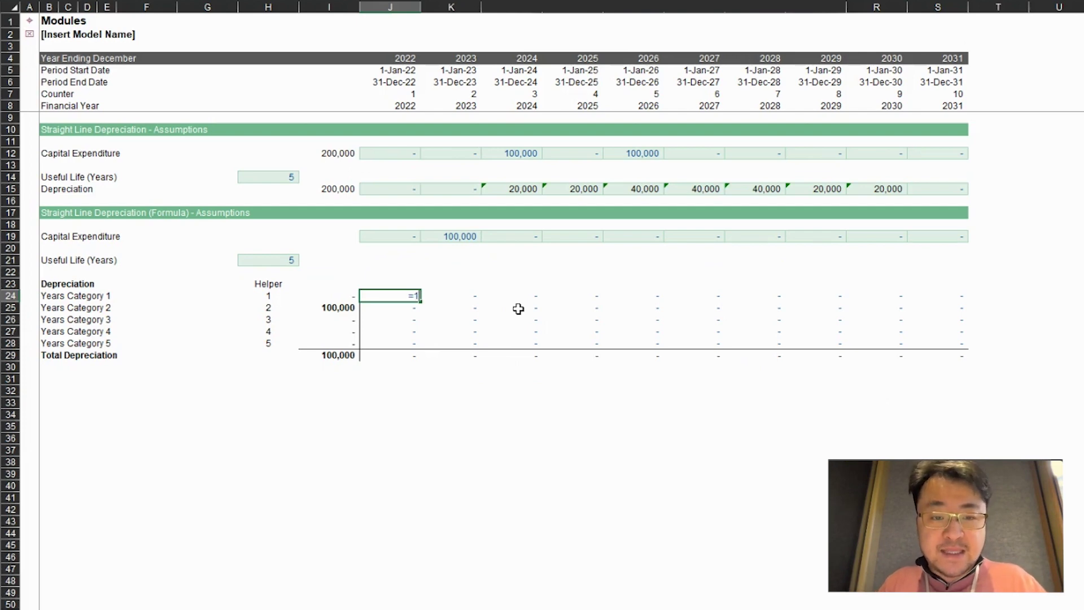
pyautogui.write('/')
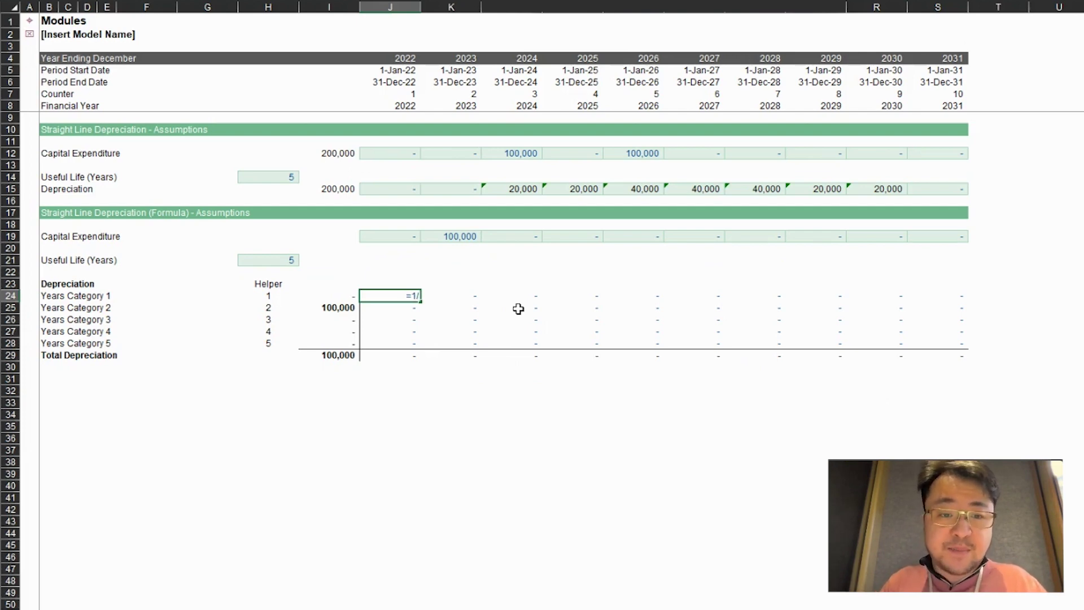
pyautogui.click(278, 258)
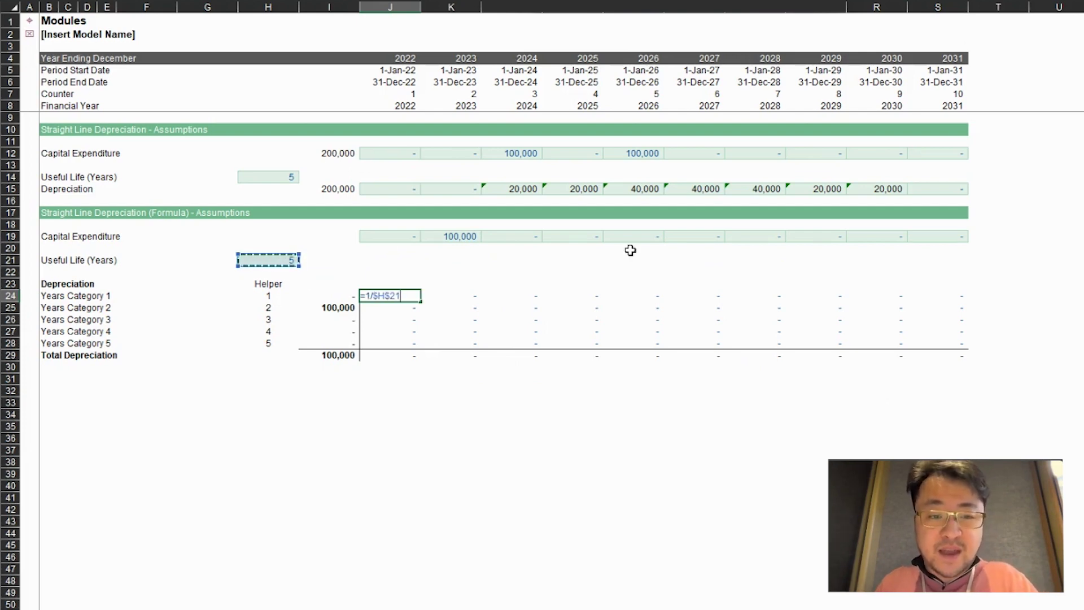
pyautogui.press('Return')
pyautogui.press('Up')
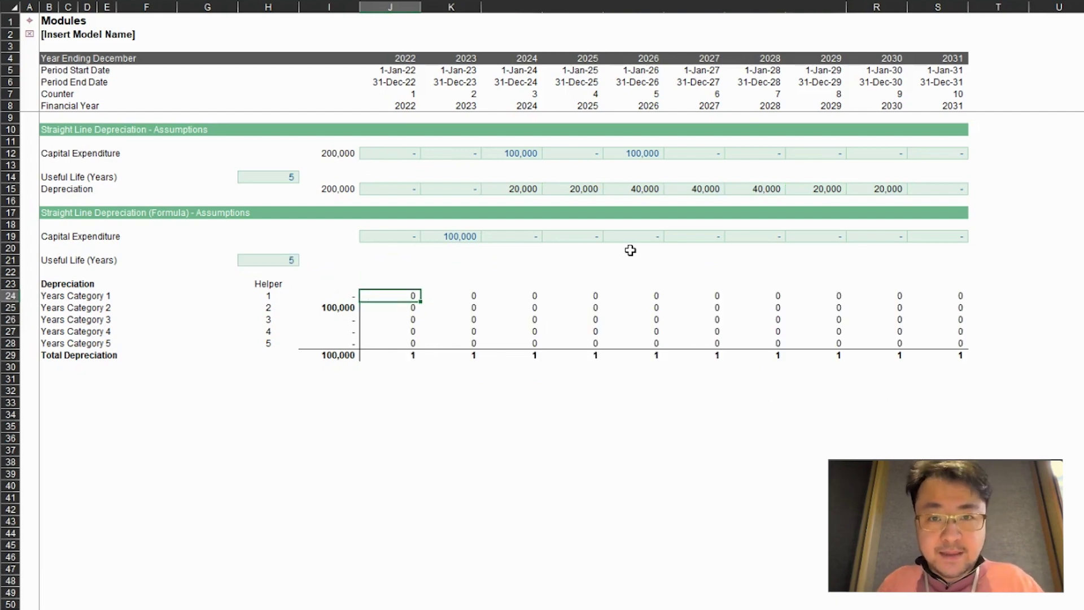
pyautogui.press('Right')
pyautogui.press('Down')
pyautogui.press('Left')
pyautogui.press('Up')
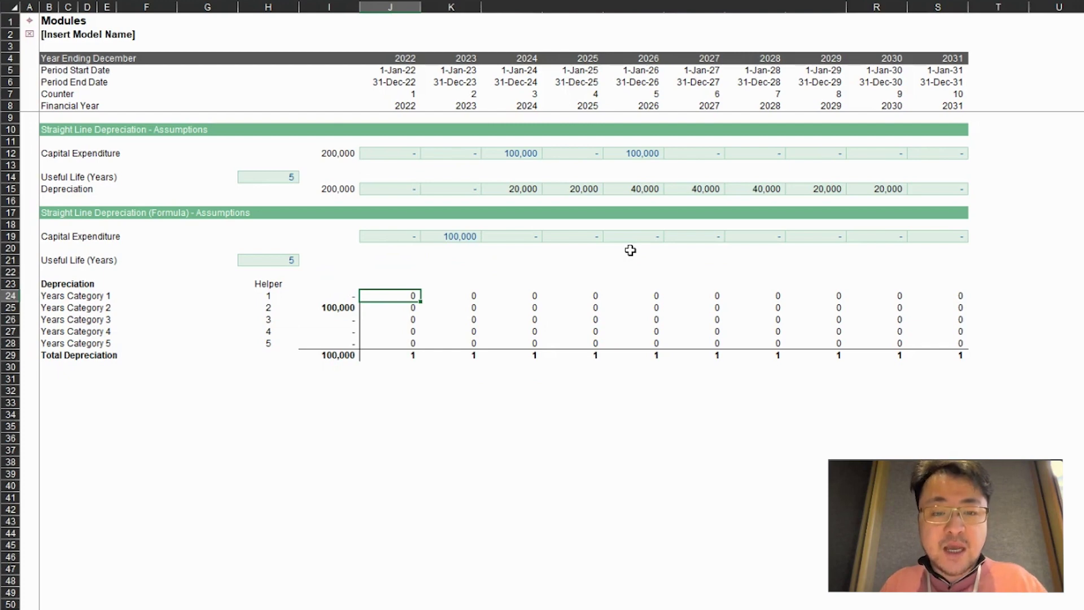
# - Extend the =1/$H$21 formula in J24:S28 by multiplying it by each row's expenditure in column I
pyautogui.write('=1/$H$21')
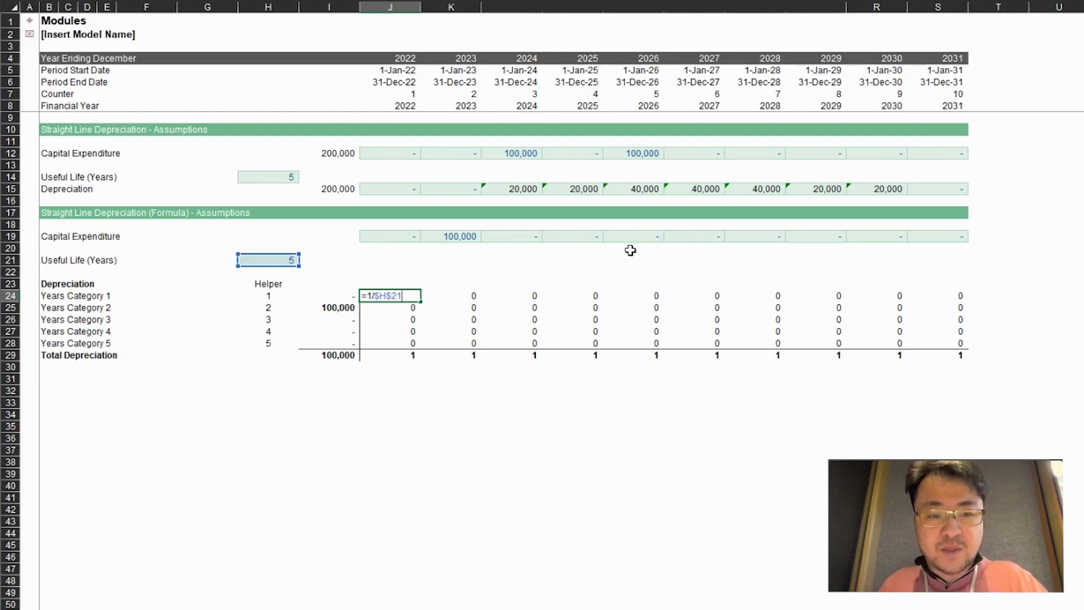
pyautogui.write('*')
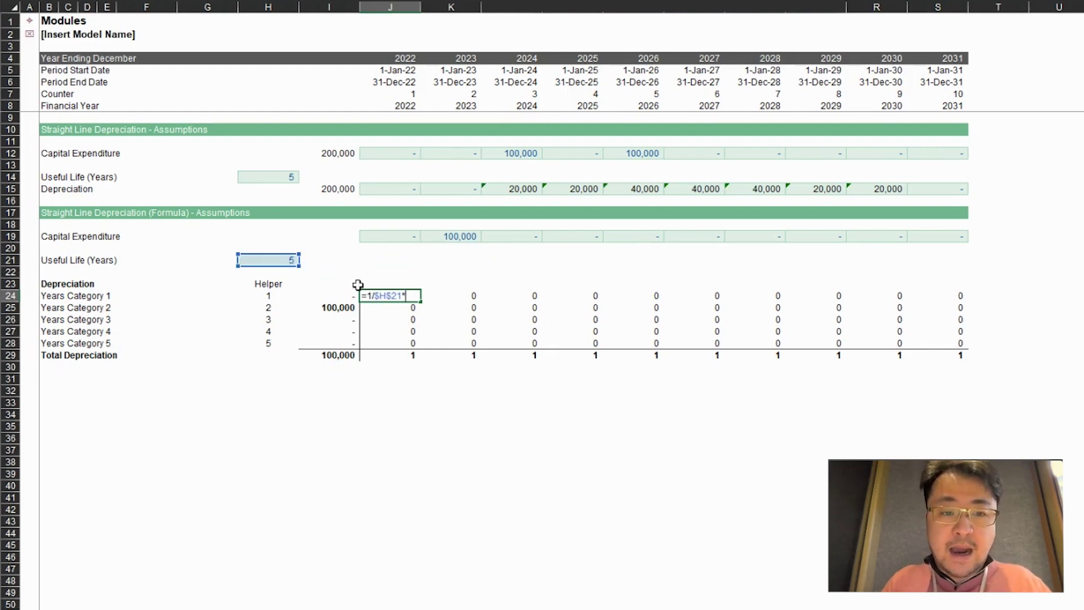
pyautogui.click(343, 295)
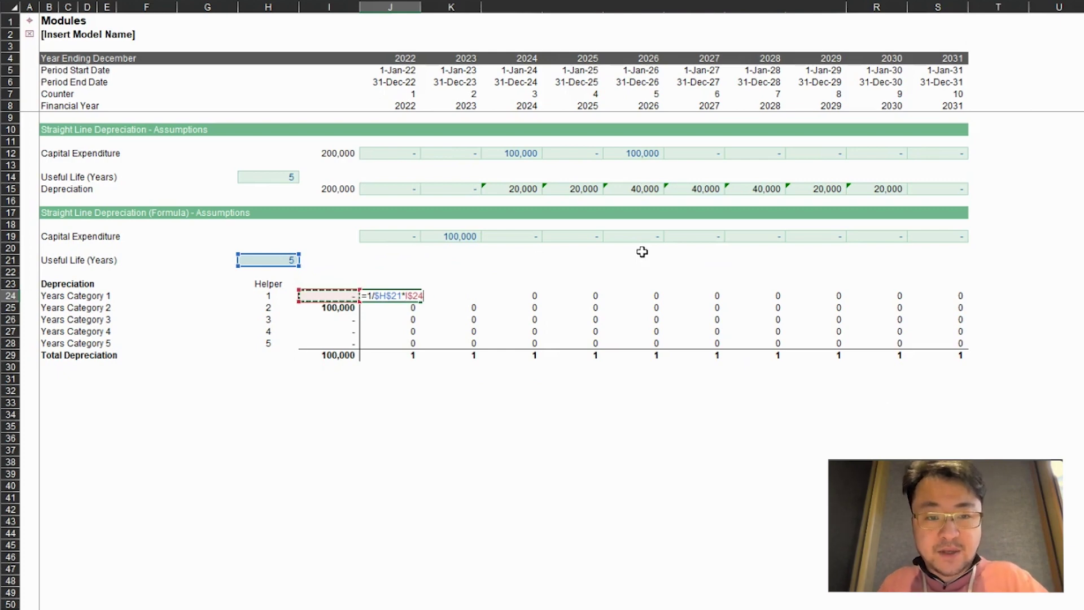
pyautogui.press('Return')
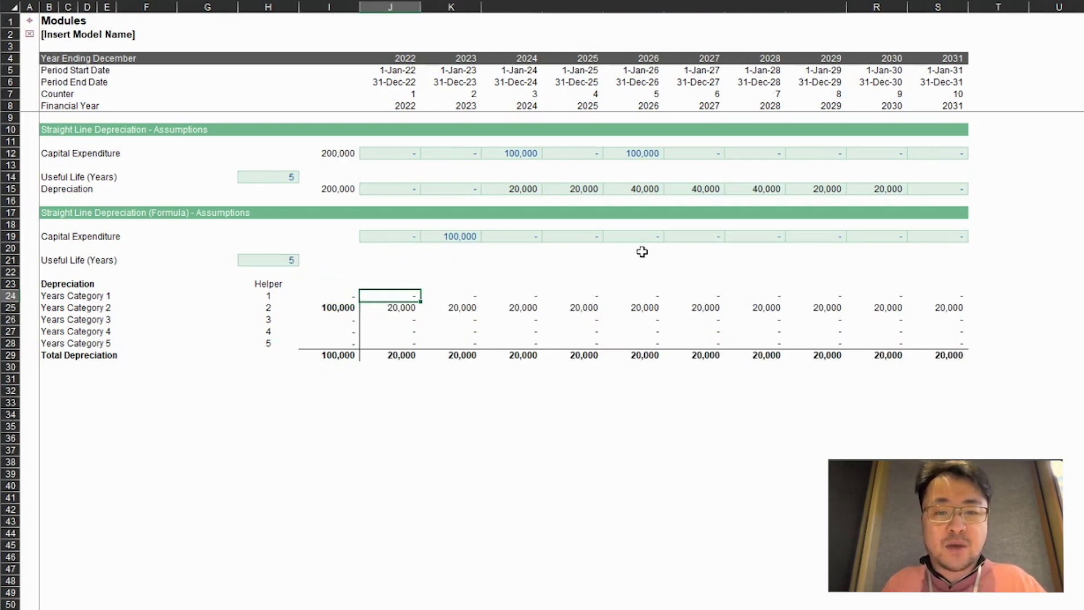
pyautogui.press('Right')
pyautogui.press('Right')
pyautogui.press('Right')
pyautogui.press('Right')
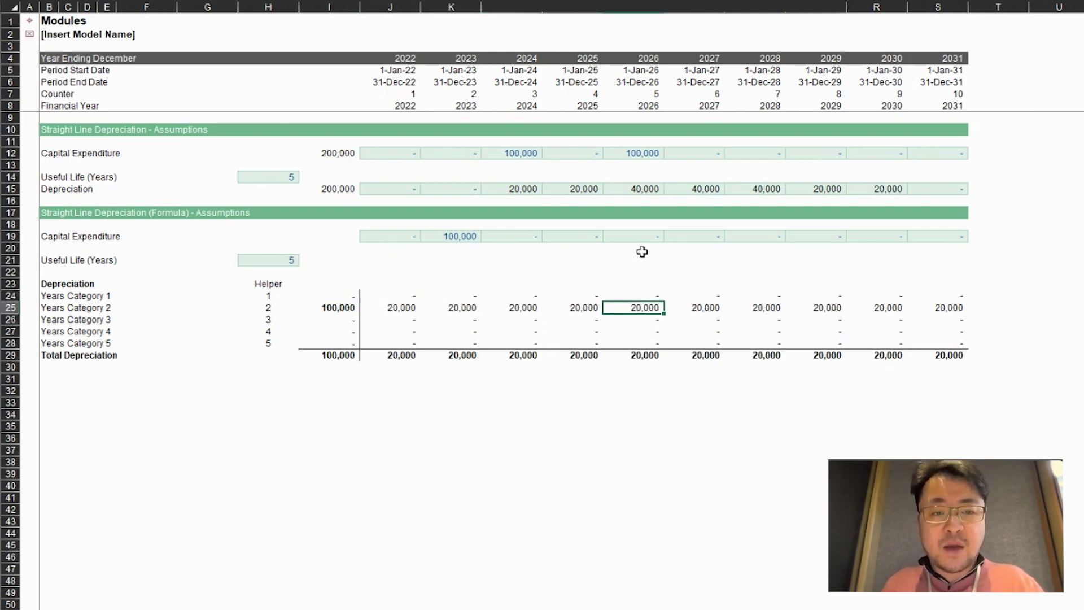
# - Review Years Category 2's annual depreciation across 2022 to 2031
pyautogui.press('Right')
pyautogui.press('Right')
pyautogui.press('Right')
pyautogui.press('Left')
pyautogui.press('Left')
pyautogui.press('Left')
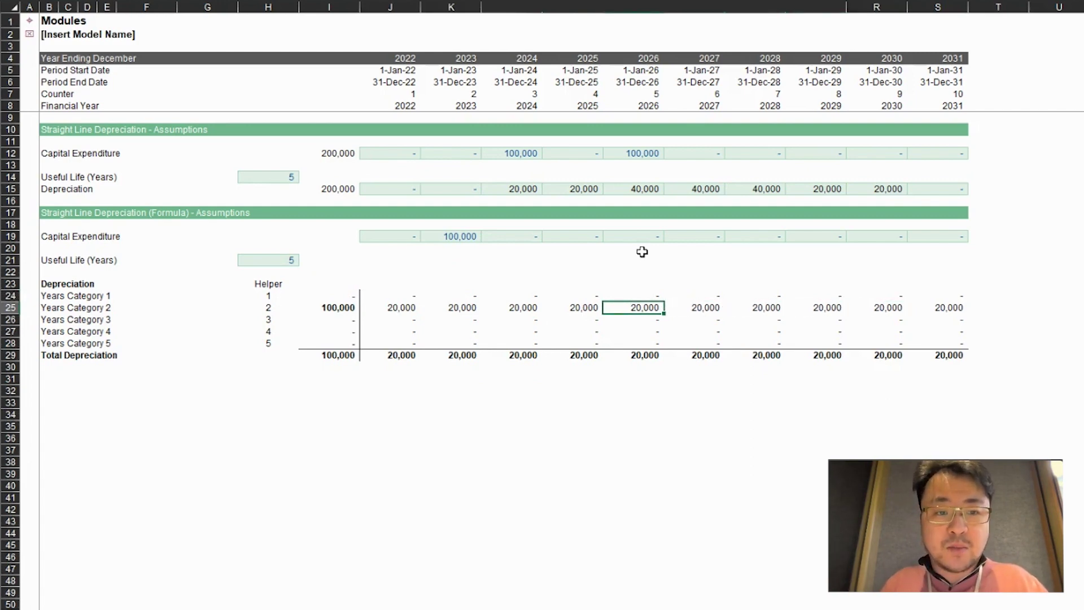
pyautogui.press('Left')
pyautogui.press('Left')
pyautogui.press('Left')
pyautogui.press('Left')
pyautogui.press('Left')
pyautogui.press('Right')
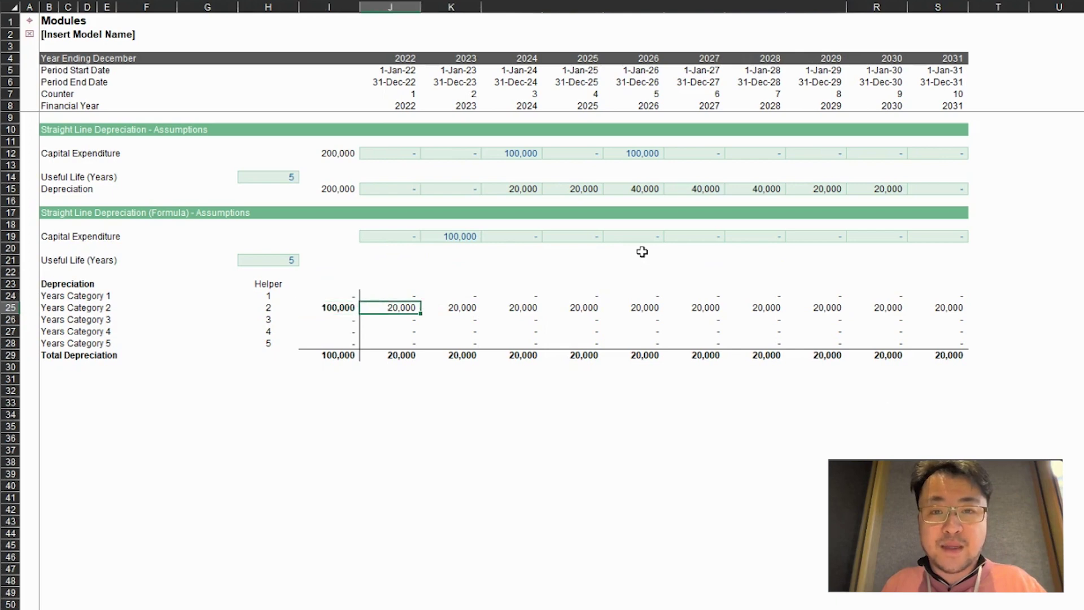
pyautogui.press('Right')
pyautogui.press('Right')
pyautogui.press('Right')
pyautogui.press('Right')
pyautogui.press('Right')
pyautogui.press('Right')
pyautogui.press('Right')
pyautogui.press('Right')
pyautogui.press('Right')
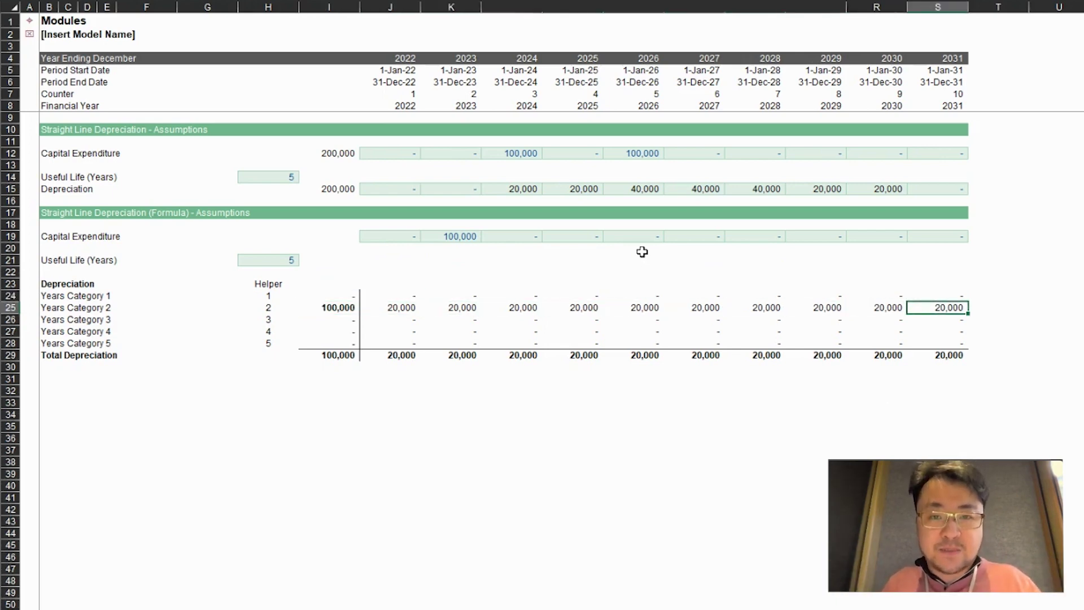
pyautogui.press('Left')
pyautogui.press('Left')
pyautogui.press('Left')
pyautogui.press('Left')
pyautogui.press('Left')
pyautogui.press('Left')
pyautogui.press('Left')
pyautogui.press('Left')
pyautogui.press('Left')
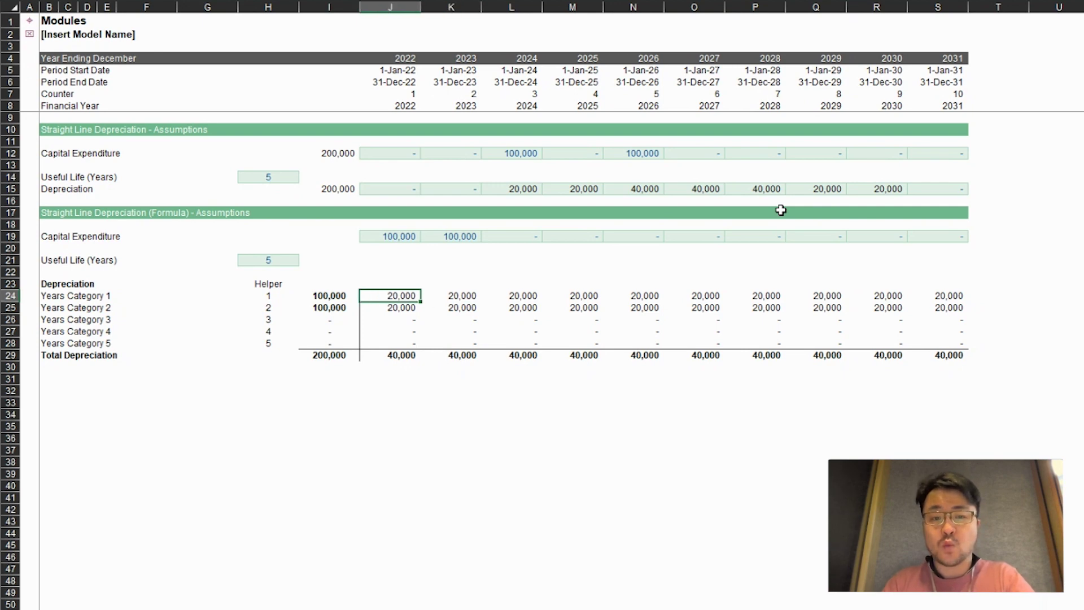
# - Examine Years Category 1's depreciation over its five-year useful life, 2022 to 2026, in J24:N24
pyautogui.press('Right')
pyautogui.press('Right')
pyautogui.press('Right')
pyautogui.press('Right')
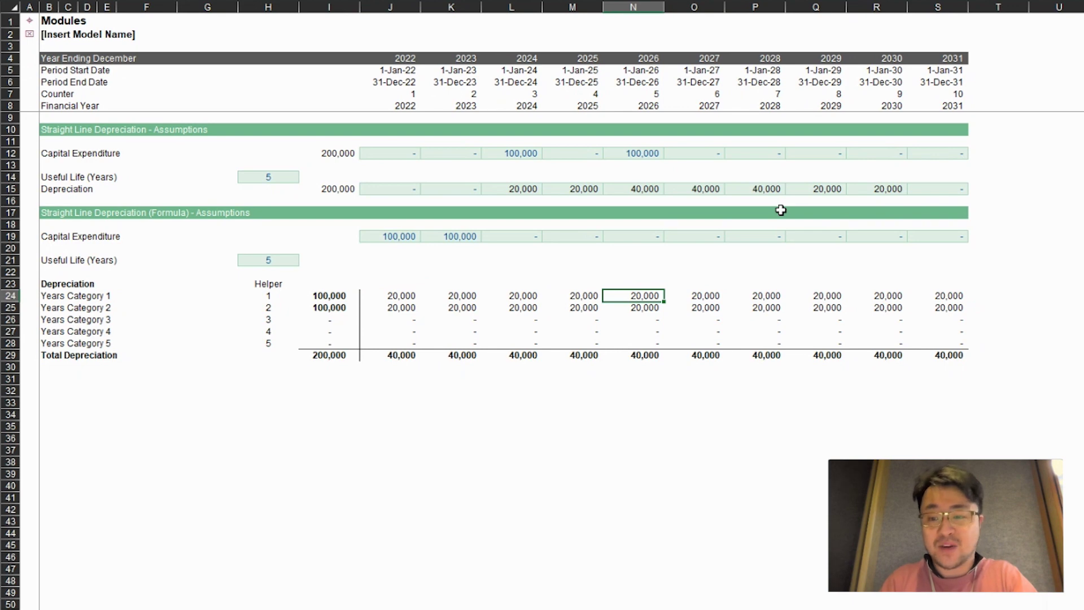
pyautogui.press('Left')
pyautogui.press('Left')
pyautogui.press('Left')
pyautogui.press('Left')
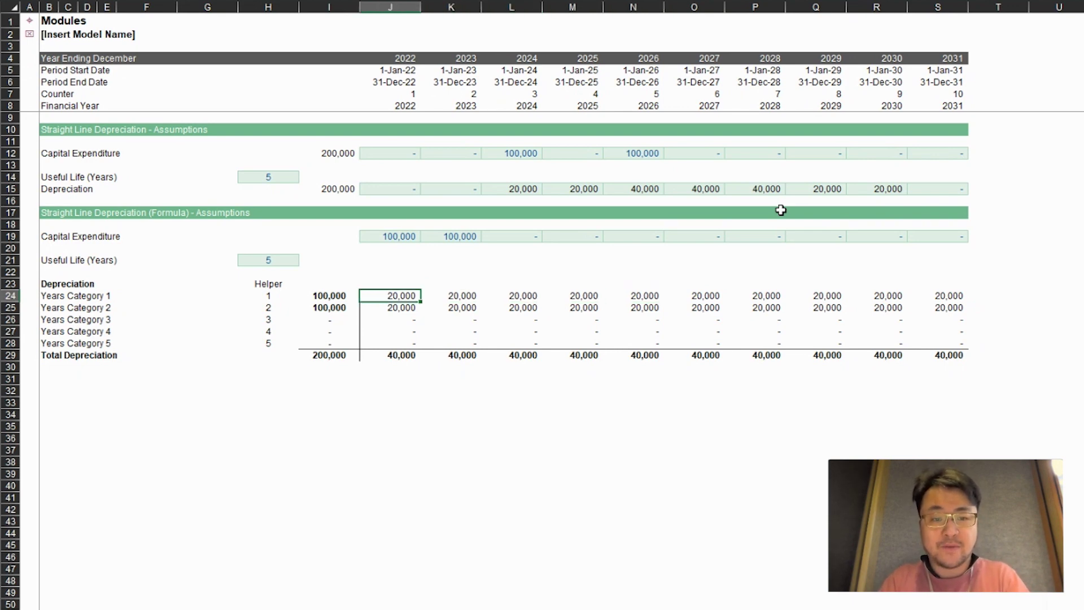
pyautogui.press('Right')
pyautogui.press('Left')
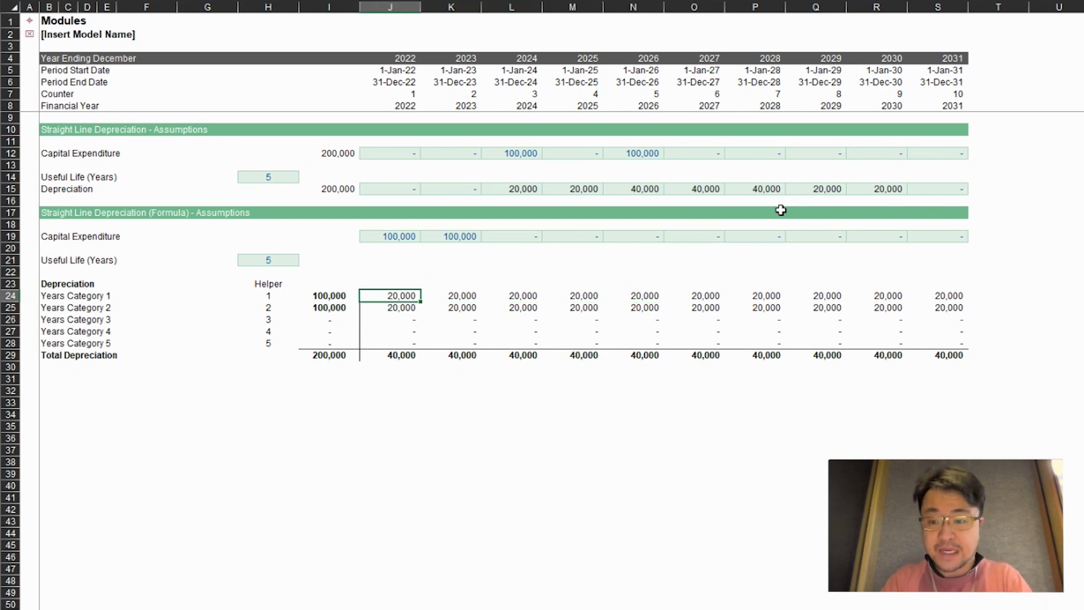
pyautogui.hotkey('shift', 'Right')
pyautogui.hotkey('shift', 'Right')
pyautogui.hotkey('shift', 'Right')
pyautogui.hotkey('shift', 'Right')
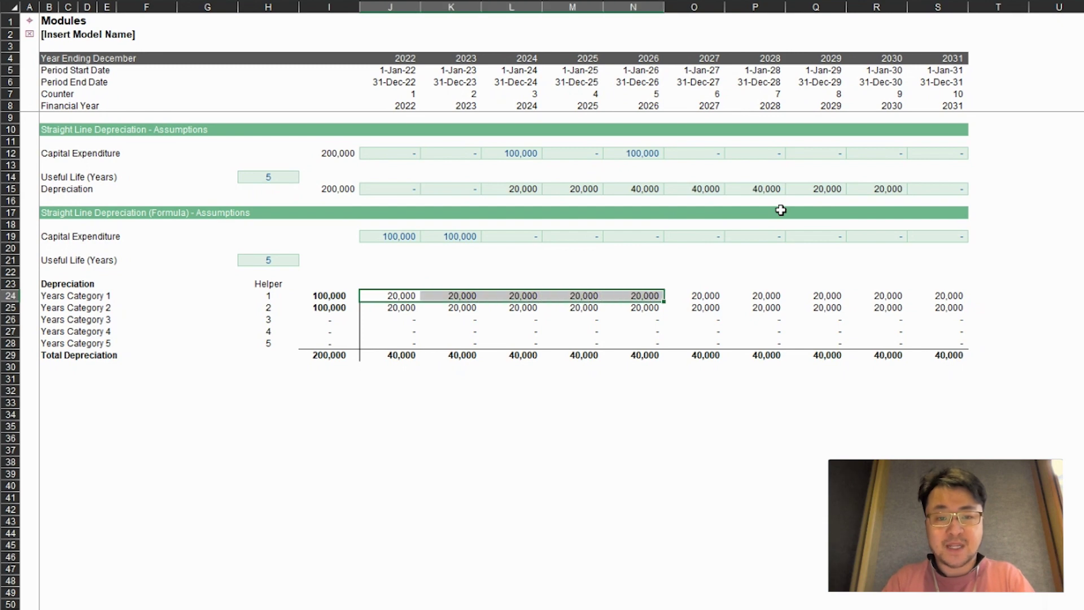
pyautogui.hotkey('shift', 'Left')
pyautogui.hotkey('shift', 'Right')
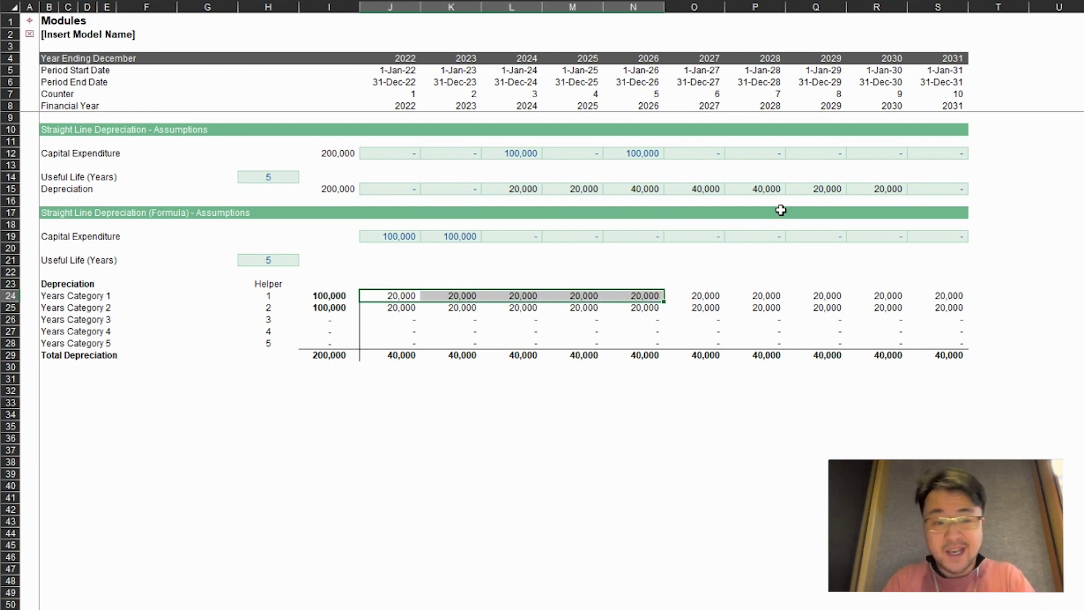
# - Compare the 2022 capital expenditure in J19 with Years Category 1's depreciation in 2022 to 2026 and in 2027 to 2031
pyautogui.press('Up')
pyautogui.press('Up')
pyautogui.press('Up')
pyautogui.press('Up')
pyautogui.press('Up')
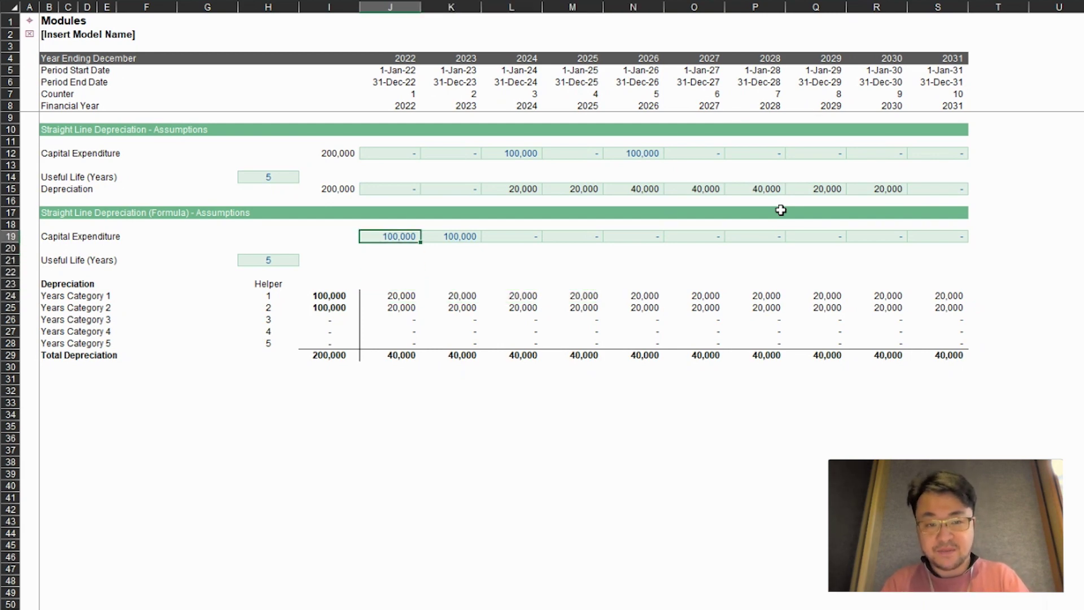
pyautogui.press('Down')
pyautogui.press('Down')
pyautogui.press('Down')
pyautogui.press('Down')
pyautogui.press('Down')
pyautogui.hotkey('shift', 'Right')
pyautogui.hotkey('shift', 'Right')
pyautogui.hotkey('shift', 'Right')
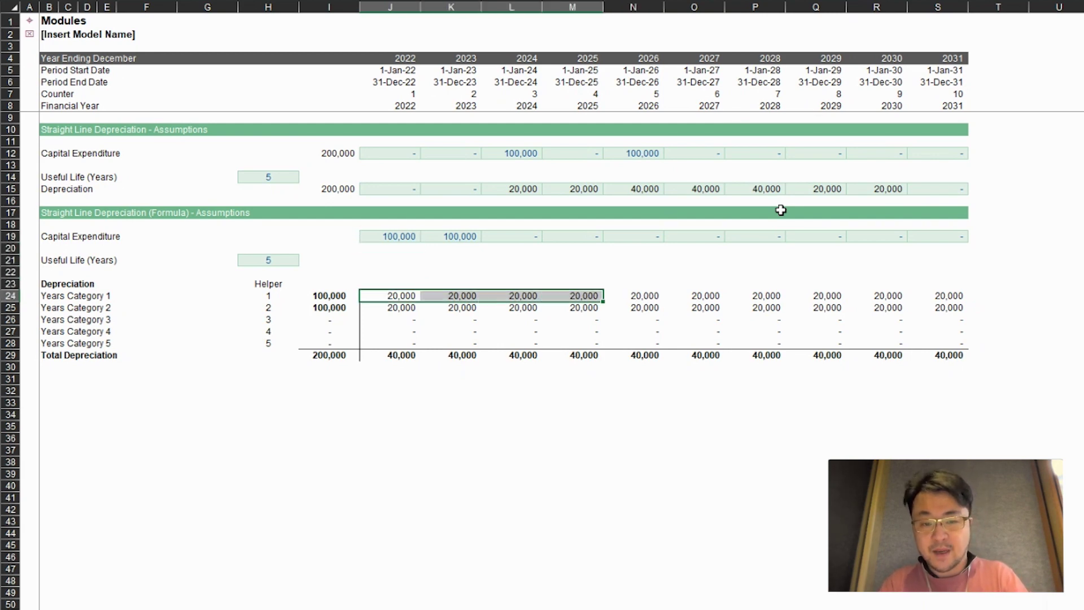
pyautogui.hotkey('shift', 'Right')
pyautogui.press('Right')
pyautogui.press('Right')
pyautogui.press('Right')
pyautogui.press('Right')
pyautogui.press('Right')
pyautogui.hotkey('shift', 'Right')
pyautogui.hotkey('shift', 'Right')
pyautogui.hotkey('shift', 'Right')
pyautogui.hotkey('shift', 'Right')
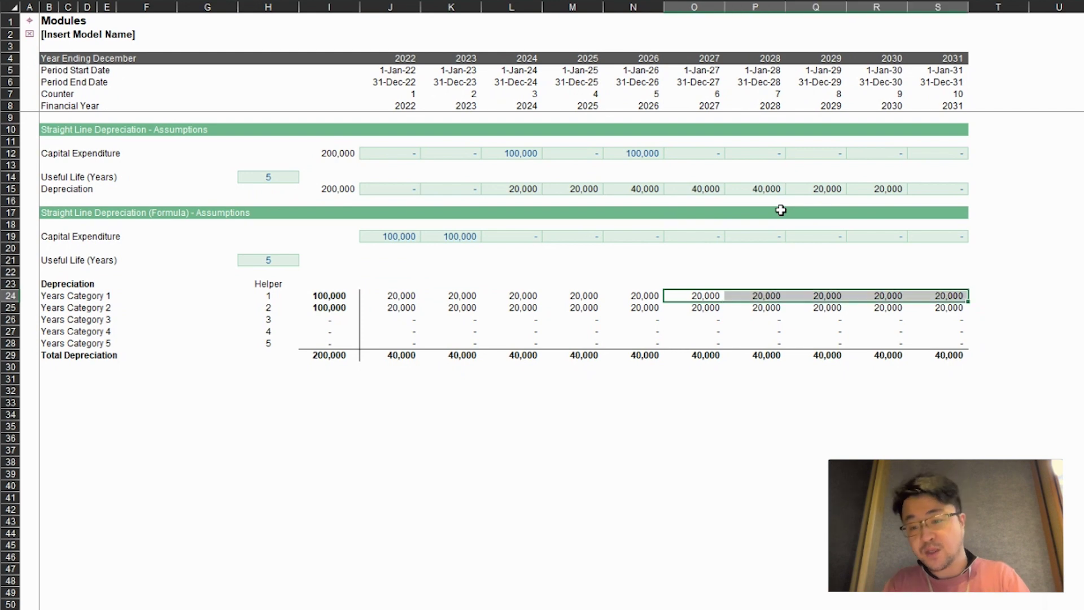
# - Examine Years Category 2's depreciation from its 2023 start year and in the years beyond its useful life, 2028 to 2031
pyautogui.press('Down')
pyautogui.press('Left')
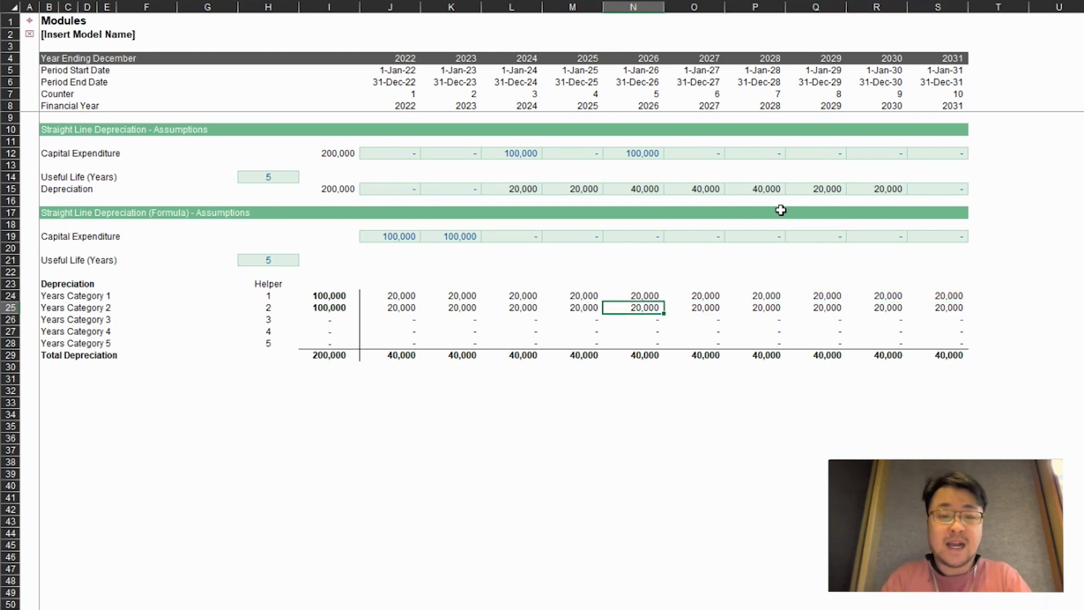
pyautogui.hotkey('ctrl', 'Left')
pyautogui.press('Right')
pyautogui.press('Right')
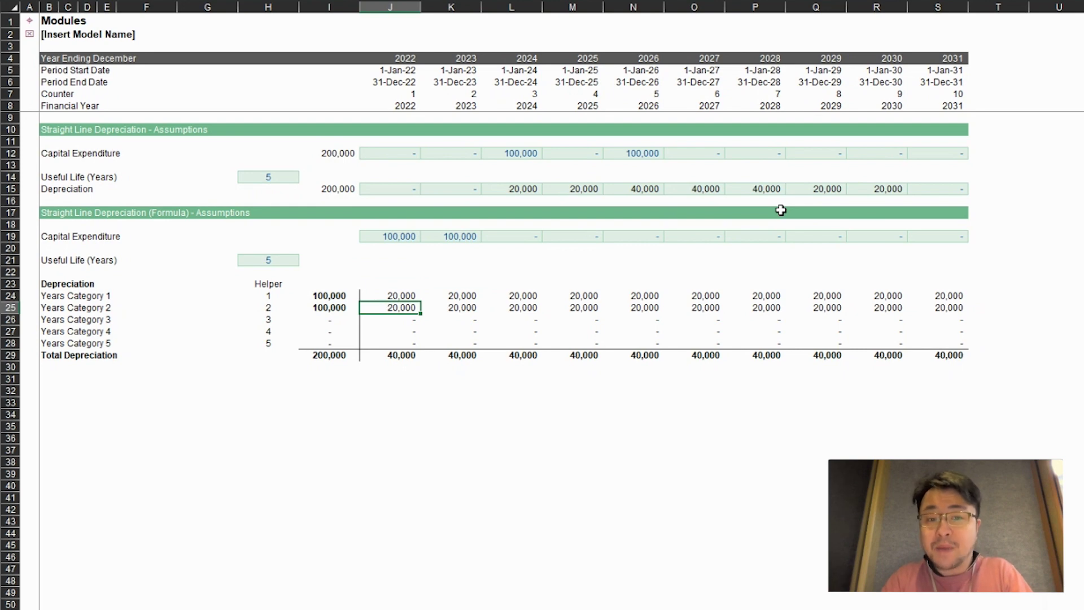
pyautogui.press('Right')
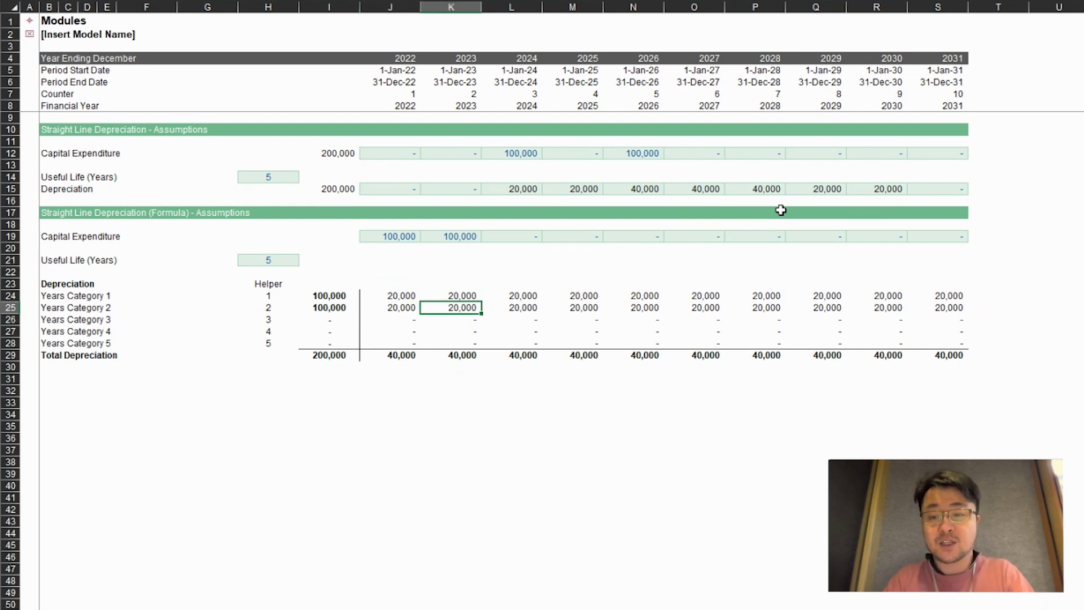
pyautogui.hotkey('shift', 'Right')
pyautogui.hotkey('shift', 'Right')
pyautogui.hotkey('shift', 'Right')
pyautogui.hotkey('shift', 'Right')
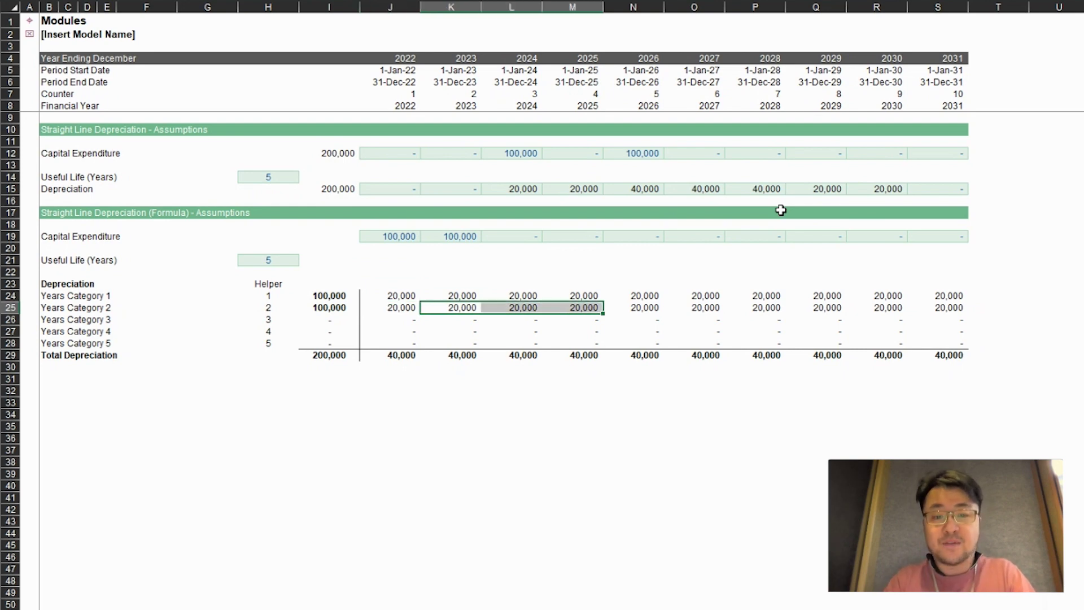
pyautogui.press('Right')
pyautogui.press('Right')
pyautogui.press('Right')
pyautogui.press('Right')
pyautogui.press('Right')
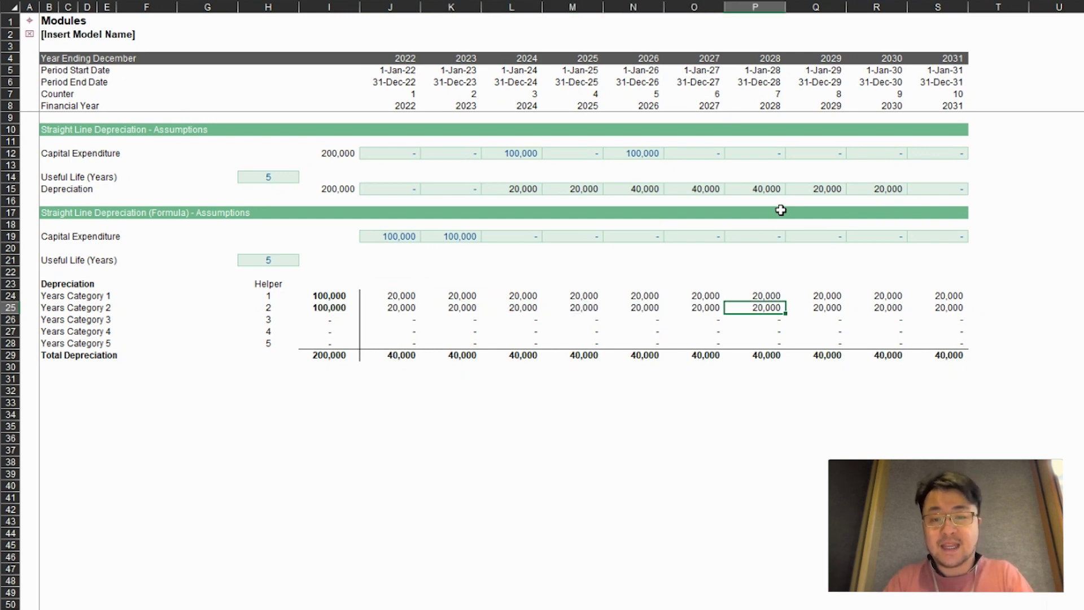
pyautogui.hotkey('shift', 'Right')
pyautogui.hotkey('shift', 'Right')
pyautogui.hotkey('shift', 'Right')
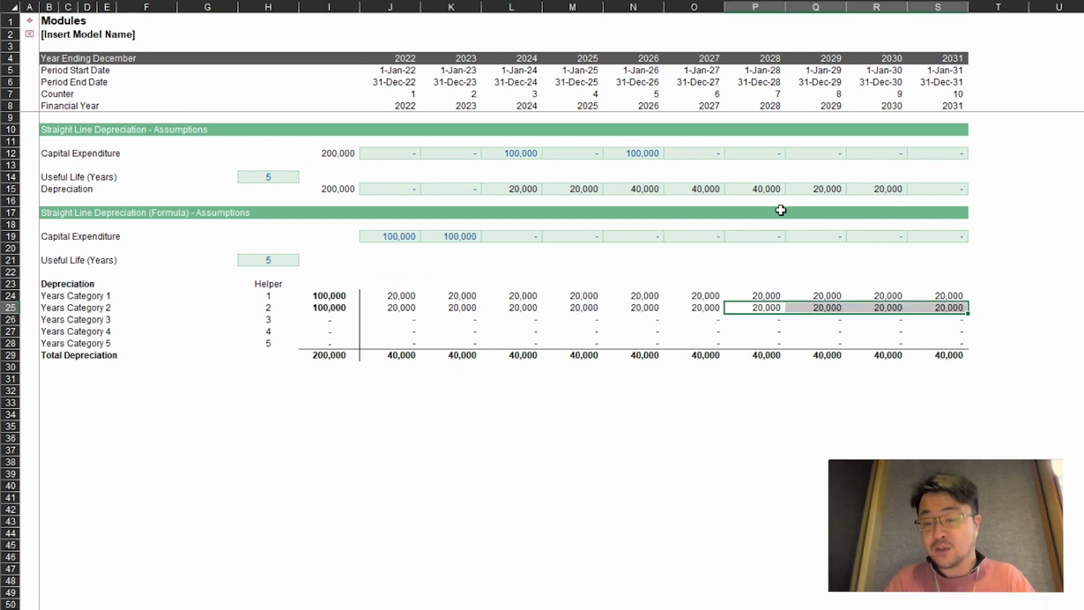
# - Insert an IF before the depreciation calculation in J24, starting its test with the year counter minus the row's helper number, J$7-$H24
pyautogui.press('Left')
pyautogui.press('Left')
pyautogui.press('Left')
pyautogui.press('Left')
pyautogui.press('Up')
pyautogui.press('Left')
pyautogui.press('Left')
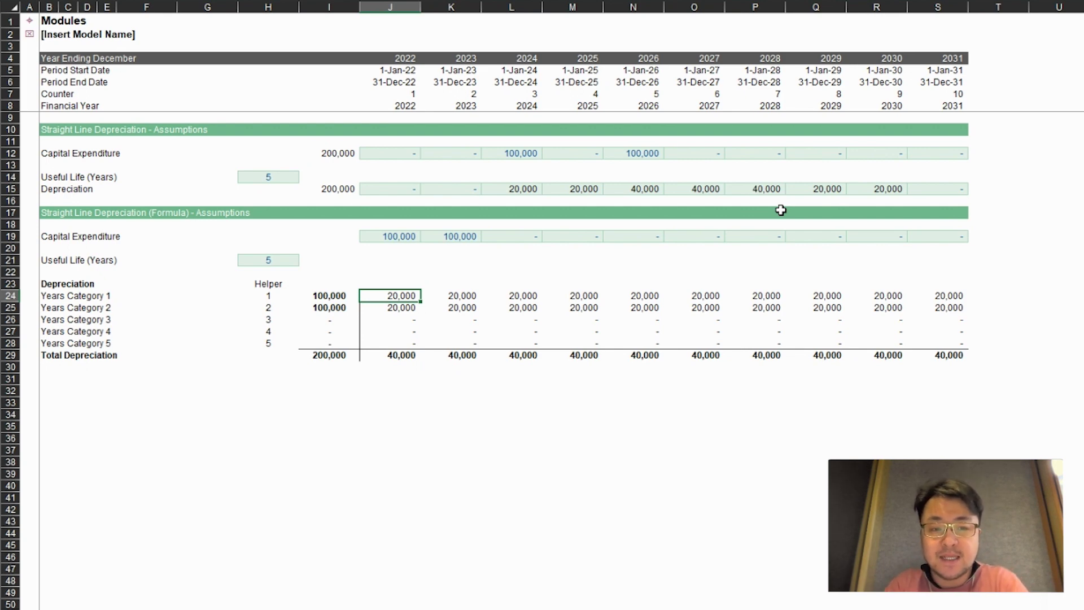
pyautogui.press('F2')
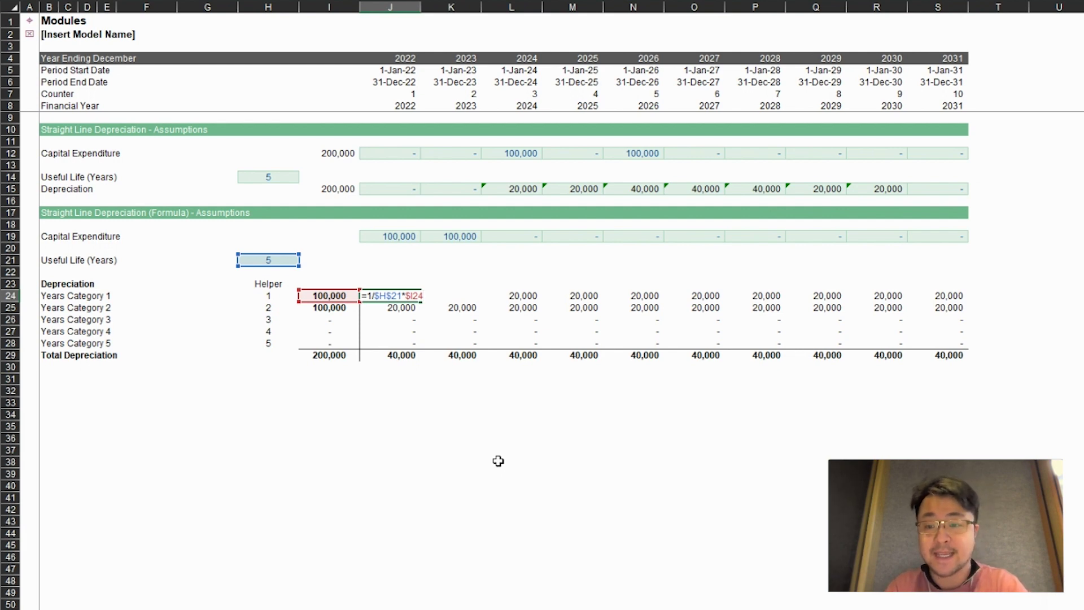
pyautogui.press('Home')
pyautogui.press('Right')
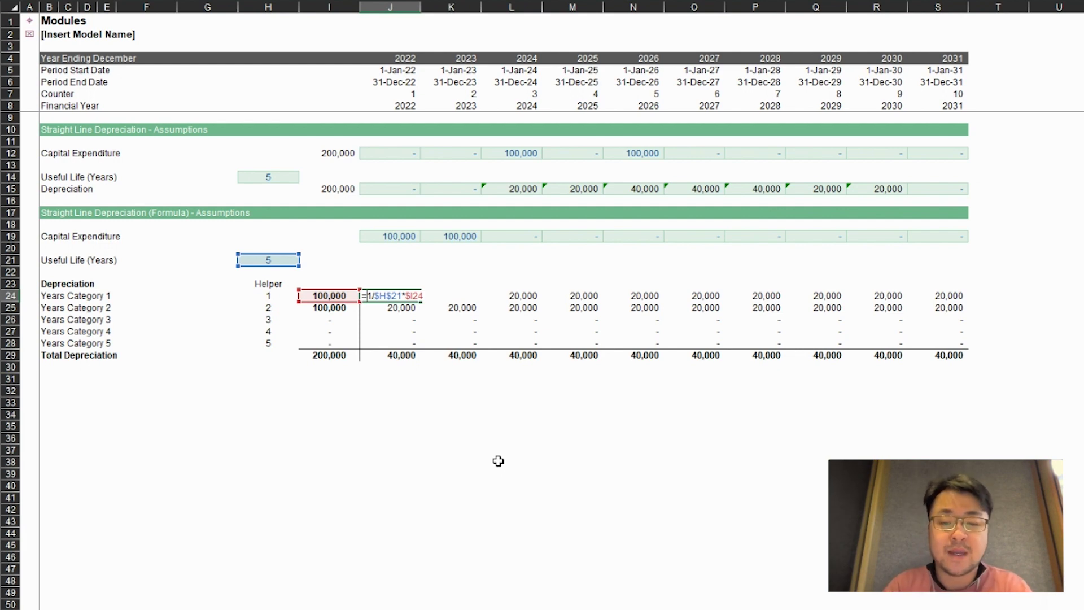
pyautogui.write('IF(')
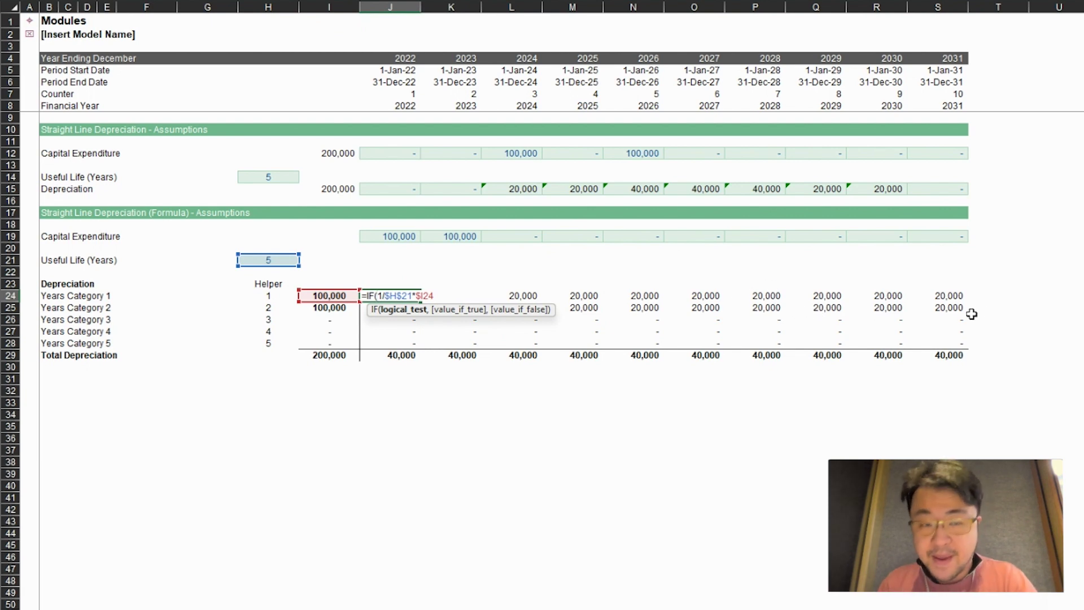
pyautogui.click(414, 93)
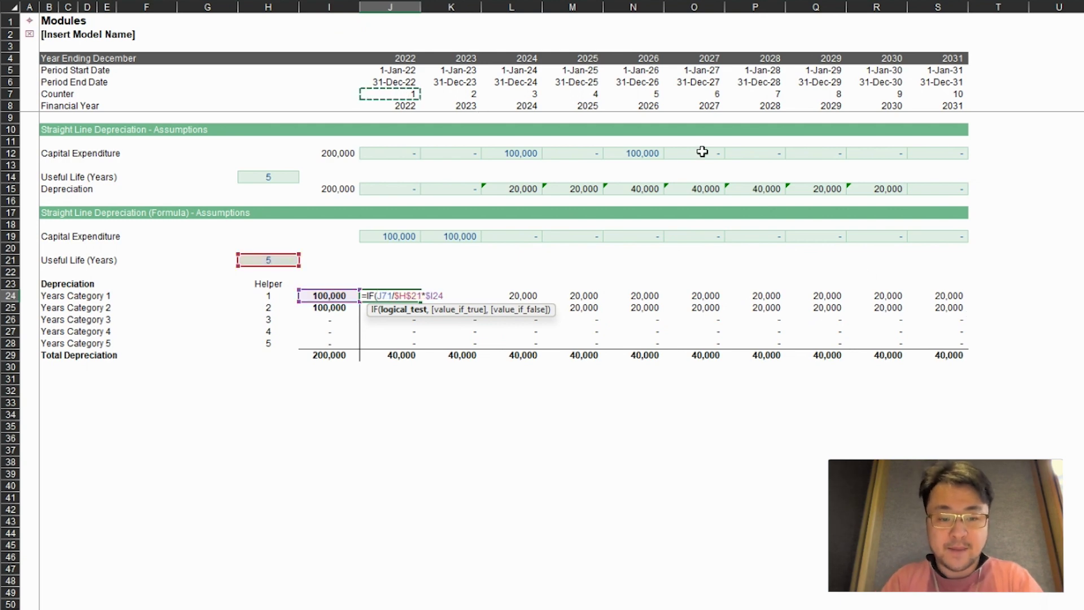
pyautogui.press('F4')
pyautogui.press('F4')
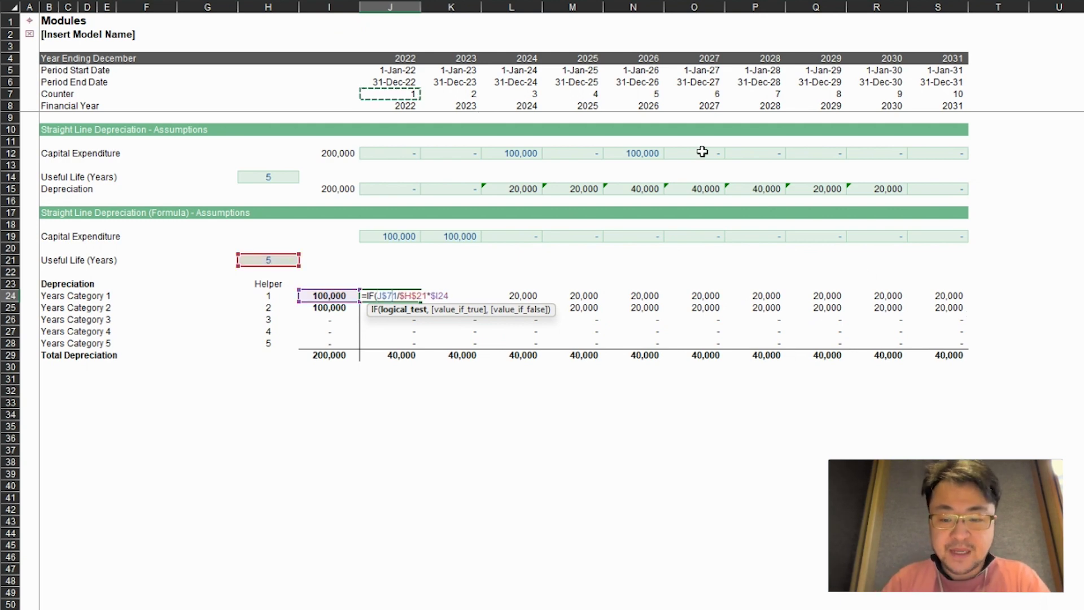
pyautogui.write('-')
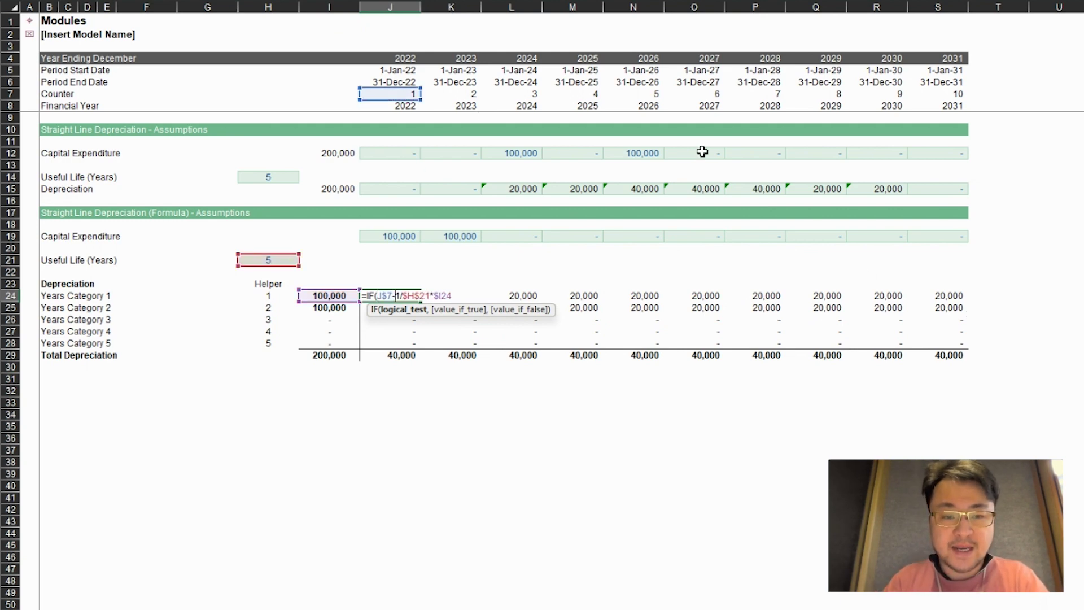
pyautogui.click(268, 295)
pyautogui.press('F4')
pyautogui.press('F4')
pyautogui.press('F4')
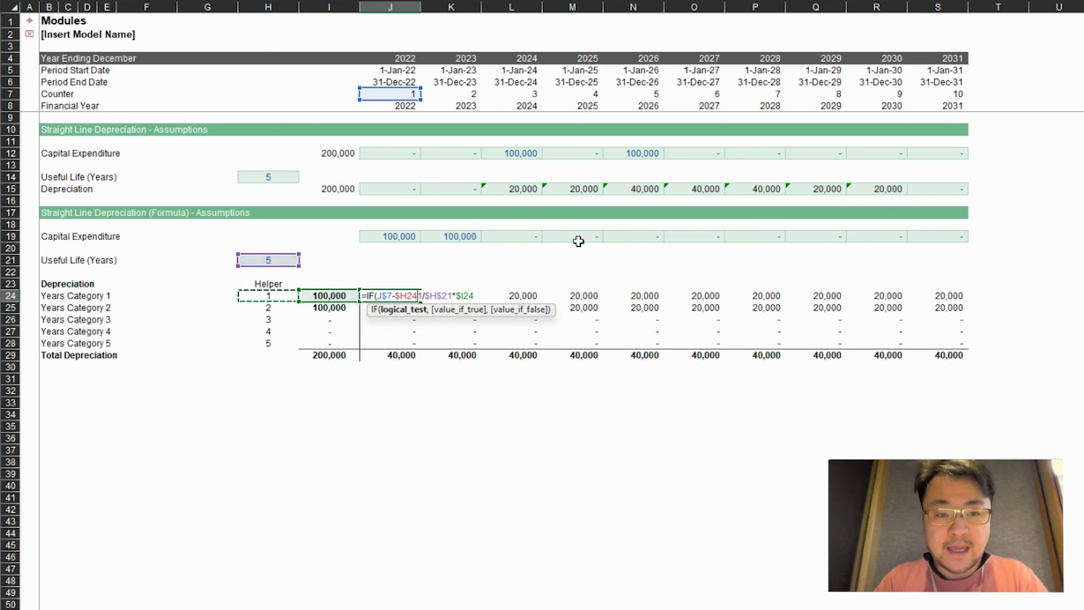
# - Complete the formula as =IF(J$7-$H24>=$H$21,0,1/$H$21*$I24) and apply it across J24:S28
pyautogui.write('>')
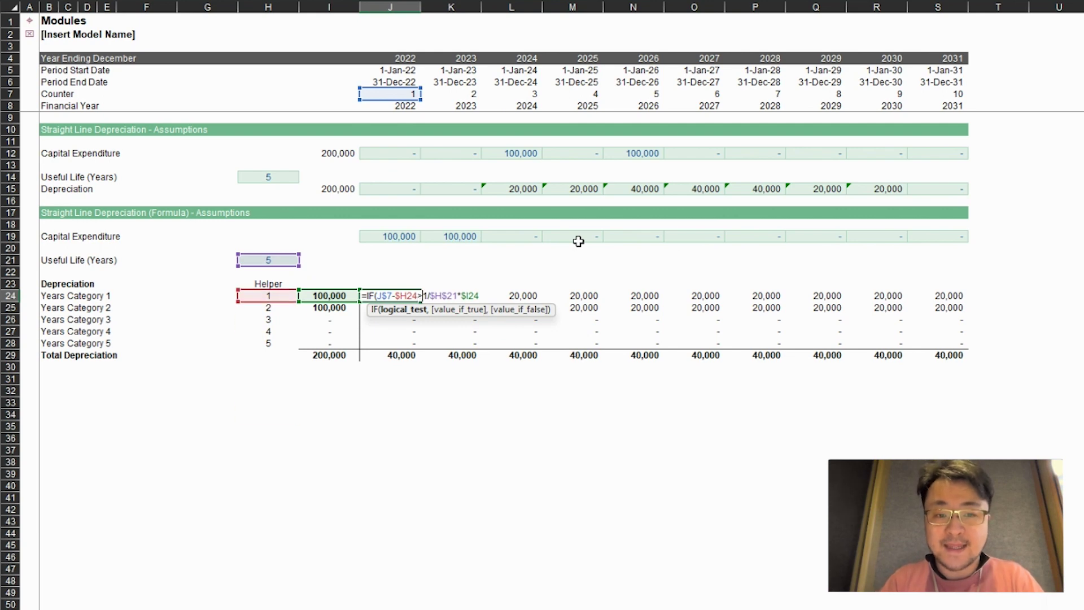
pyautogui.write('=')
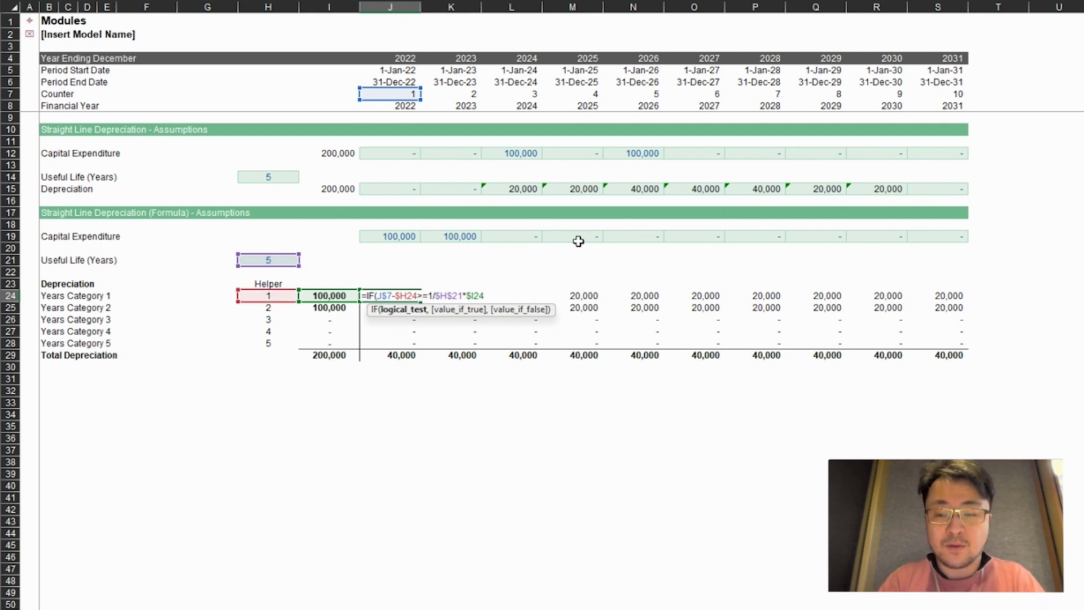
pyautogui.click(267, 260)
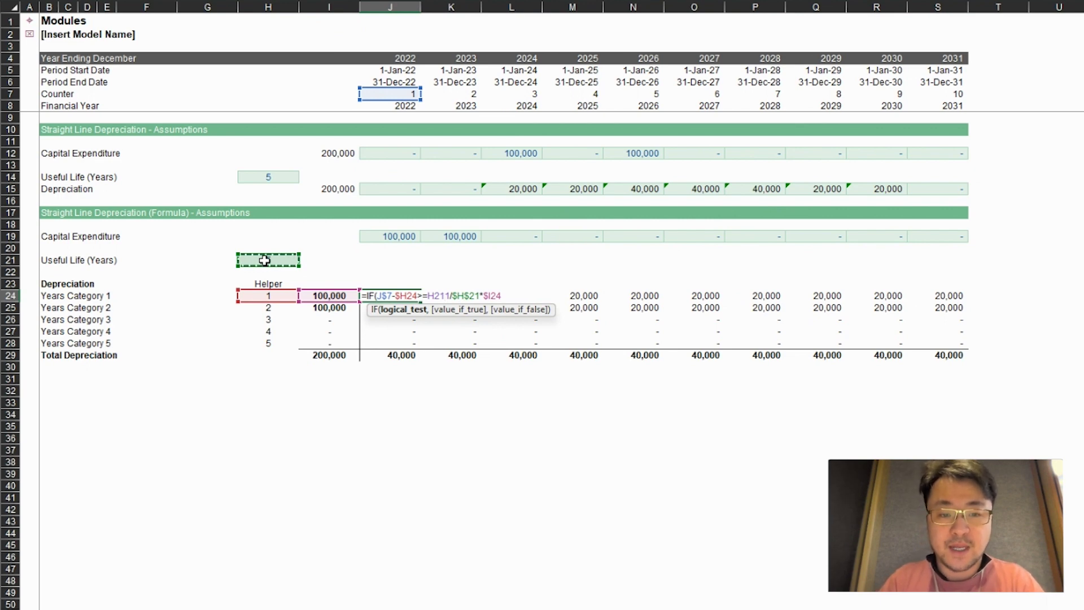
pyautogui.press('F4')
pyautogui.write(',')
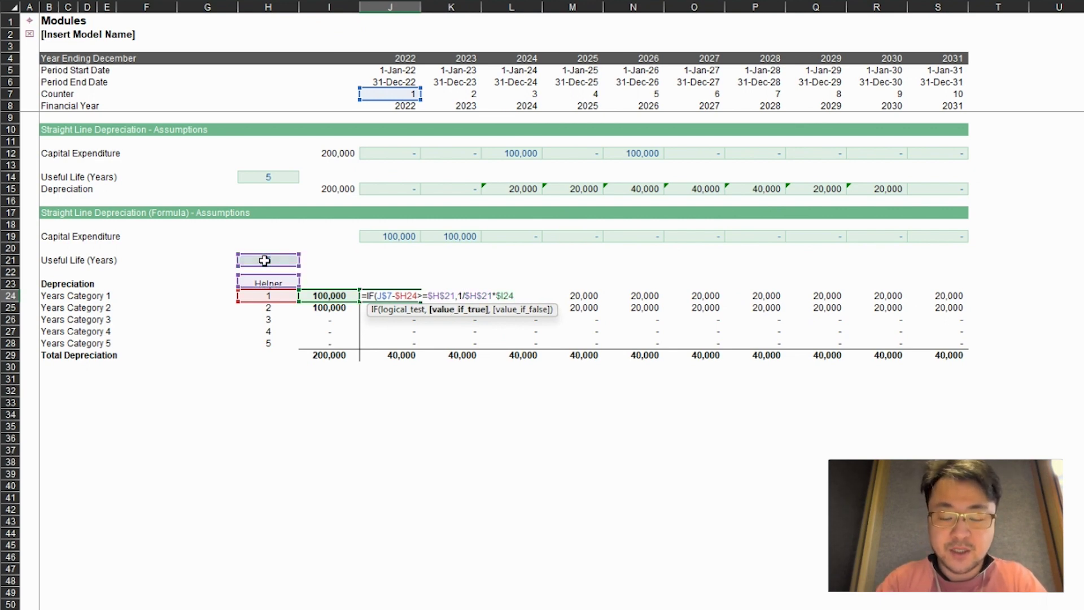
pyautogui.write(',0')
pyautogui.press('Return')
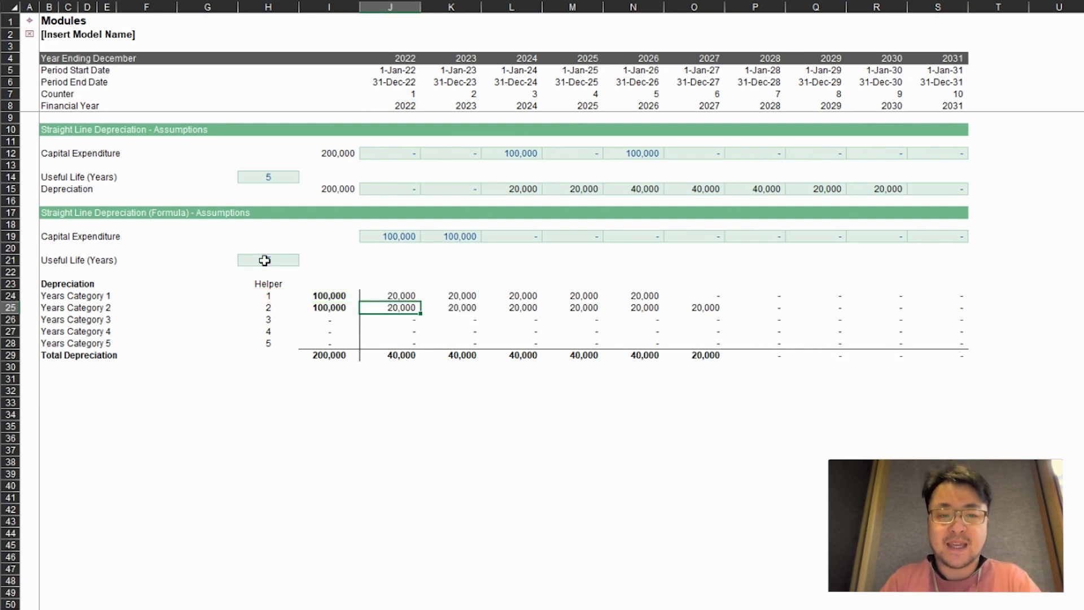
# - Check Years Category 1's depreciation from 2022 to 2026 and its cutoff in 2027
pyautogui.press('Up')
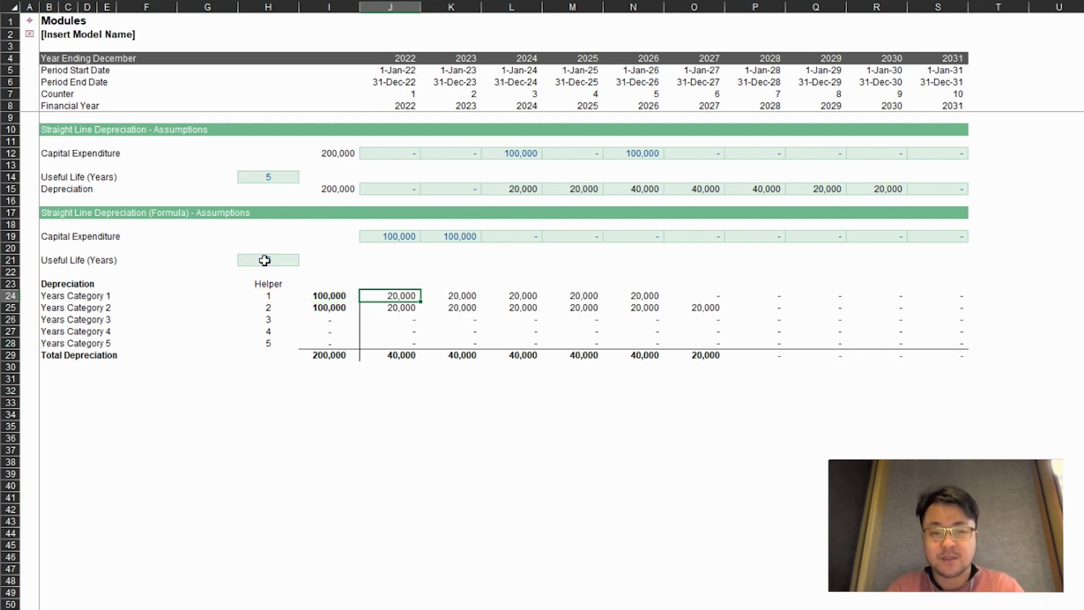
pyautogui.press('Right')
pyautogui.press('Right')
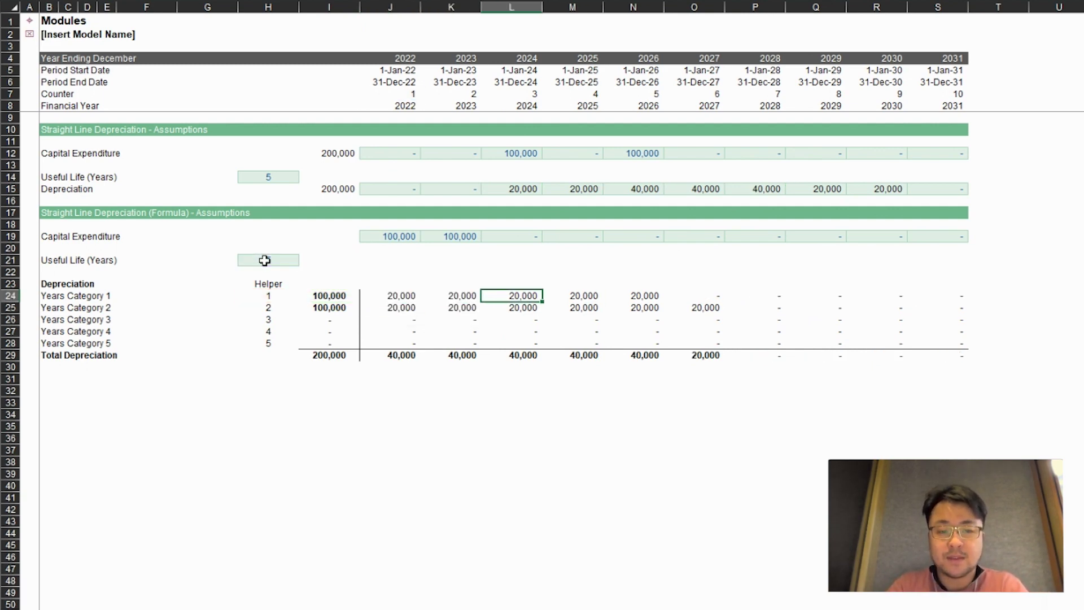
pyautogui.press('Left')
pyautogui.press('Left')
pyautogui.press('Right')
pyautogui.press('Right')
pyautogui.press('Right')
pyautogui.press('Right')
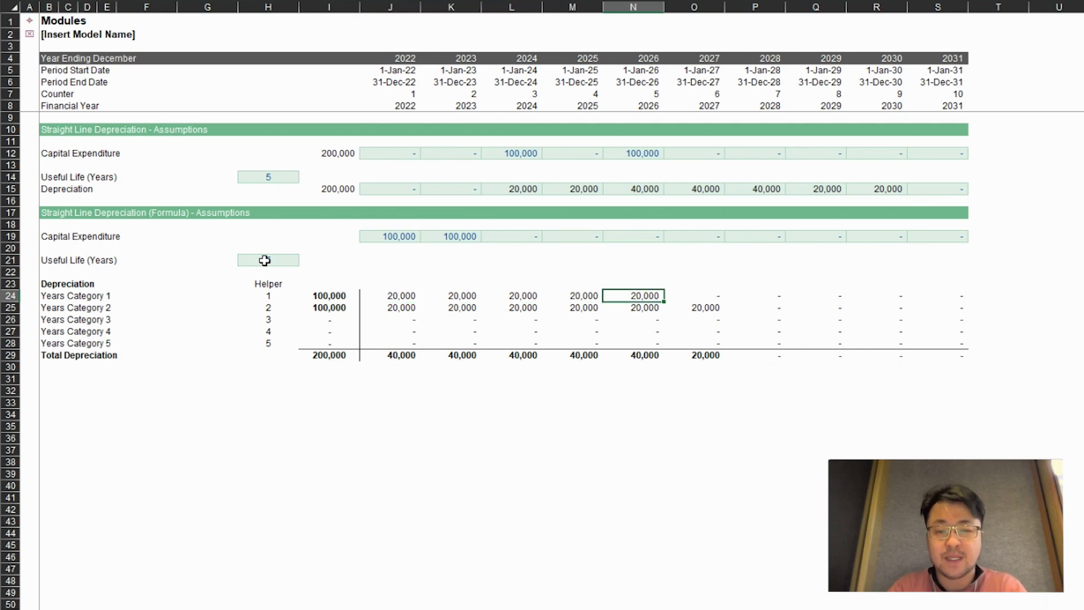
pyautogui.press('Right')
pyautogui.press('Left')
pyautogui.hotkey('shift', 'Left')
pyautogui.hotkey('shift', 'Left')
pyautogui.hotkey('shift', 'Left')
pyautogui.hotkey('shift', 'Left')
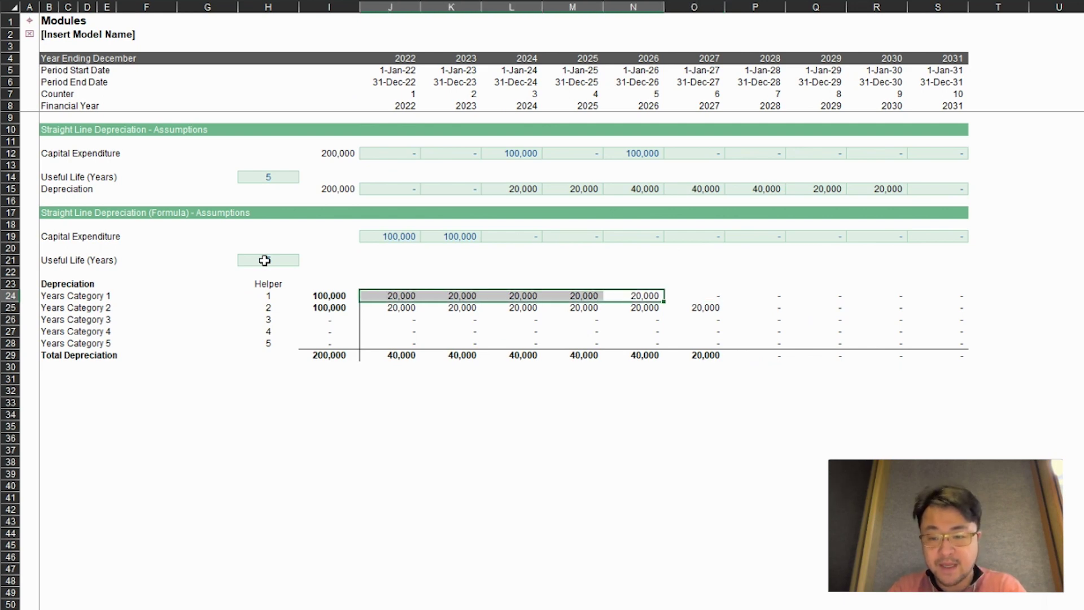
# - Check Years Category 2's depreciation across 2023 to 2027 and the amount charged in 2022, before its start year
pyautogui.press('Down')
pyautogui.press('Left')
pyautogui.press('Left')
pyautogui.press('Left')
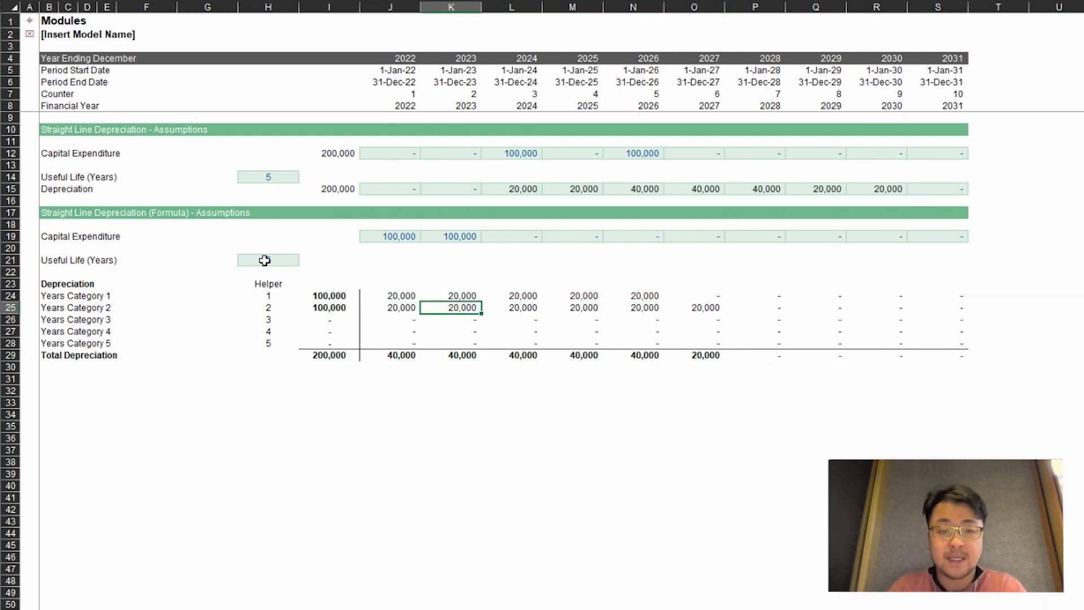
pyautogui.press('Left')
pyautogui.press('Right')
pyautogui.hotkey('shift', 'Right')
pyautogui.hotkey('shift', 'Right')
pyautogui.hotkey('shift', 'Right')
pyautogui.hotkey('shift', 'Right')
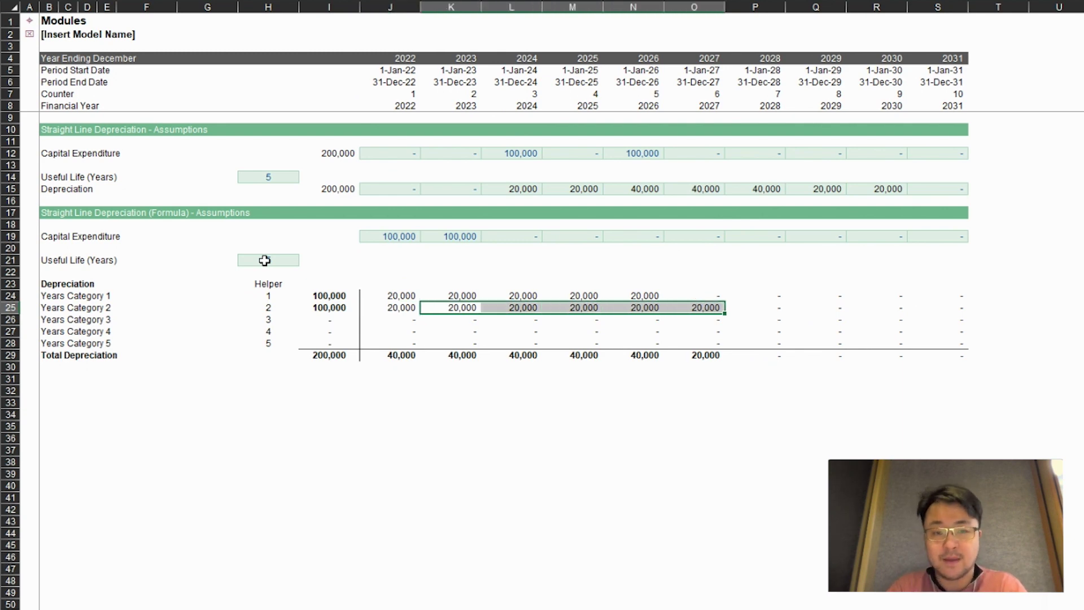
pyautogui.press('Left')
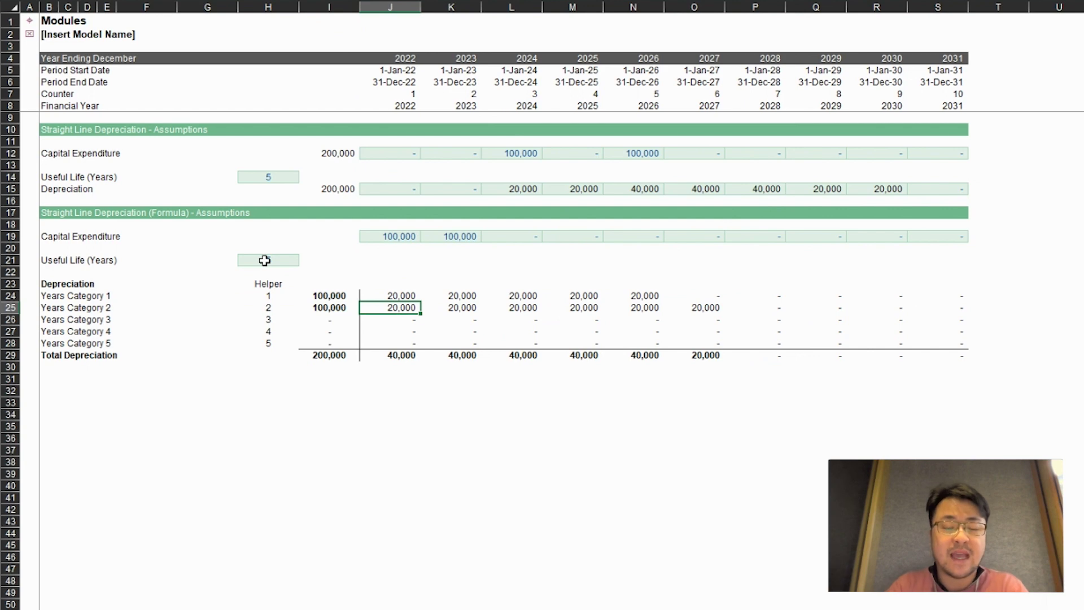
# - Enter 100,000 as the formula module's 2024 capital expenditure in L19 and check Years Category 3's depreciation in the earlier years
pyautogui.press('Right')
pyautogui.press('Right')
pyautogui.press('Up')
pyautogui.press('Up')
pyautogui.press('Up')
pyautogui.press('Up')
pyautogui.press('Up')
pyautogui.press('Up')
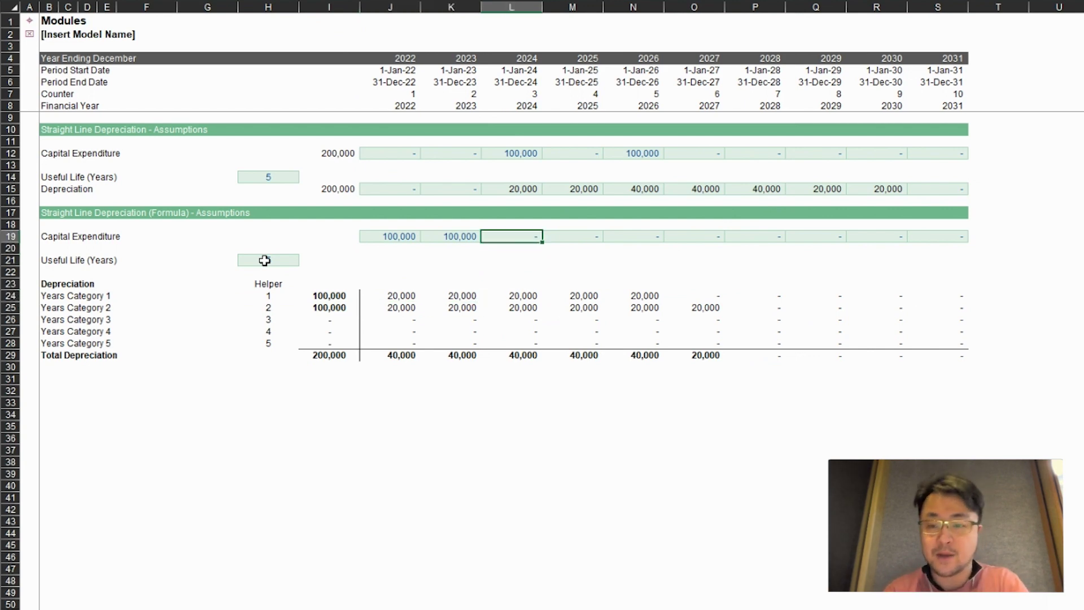
pyautogui.write('1000000')
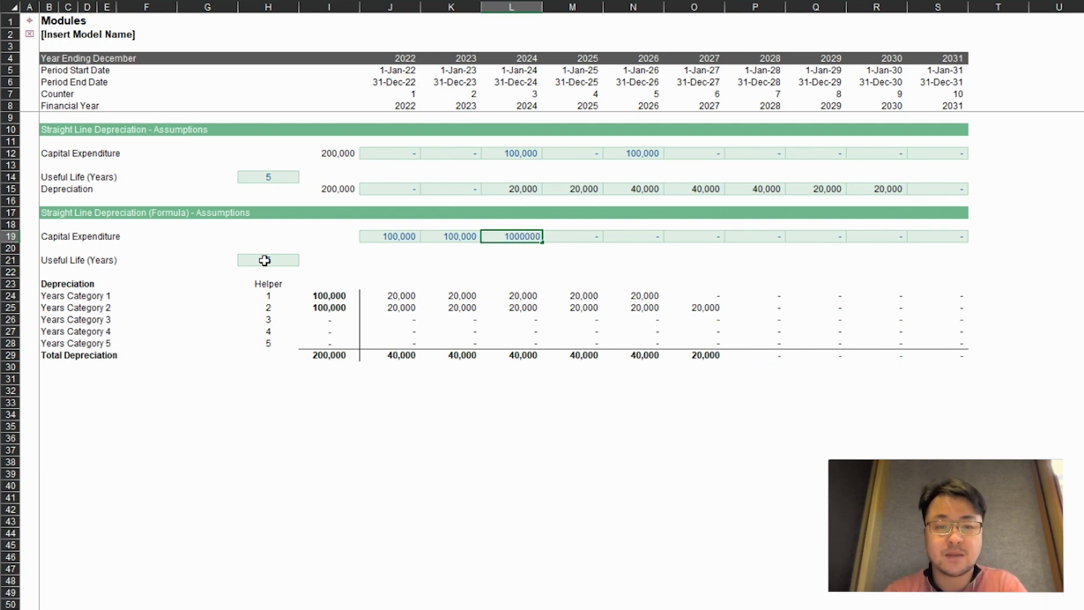
pyautogui.press('BackSpace')
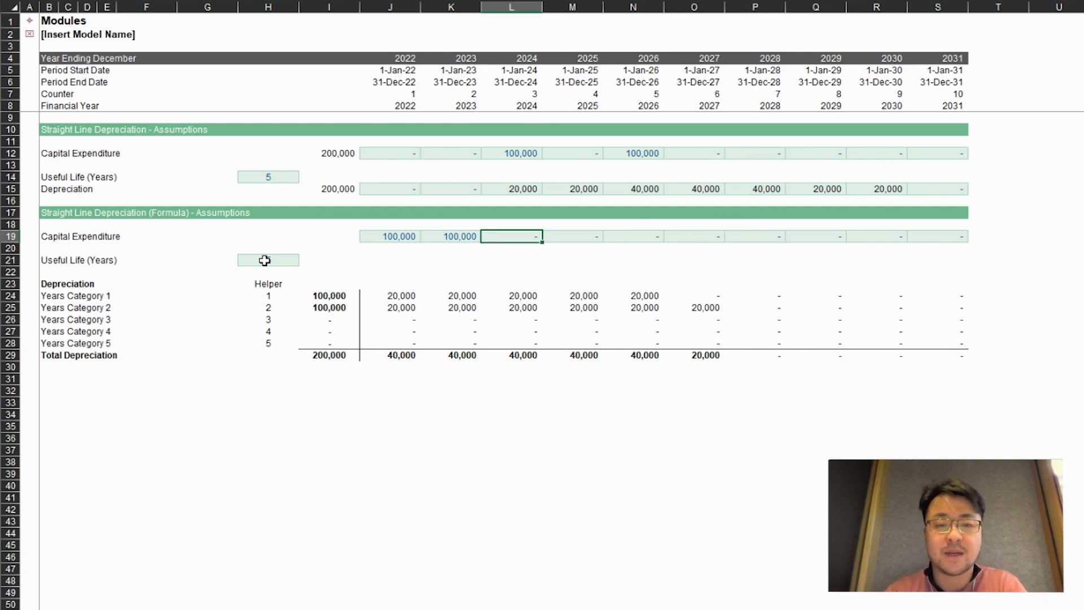
pyautogui.press('Return')
pyautogui.press('Down')
pyautogui.press('Down')
pyautogui.press('Down')
pyautogui.press('Down')
pyautogui.press('Down')
pyautogui.press('Down')
pyautogui.press('Left')
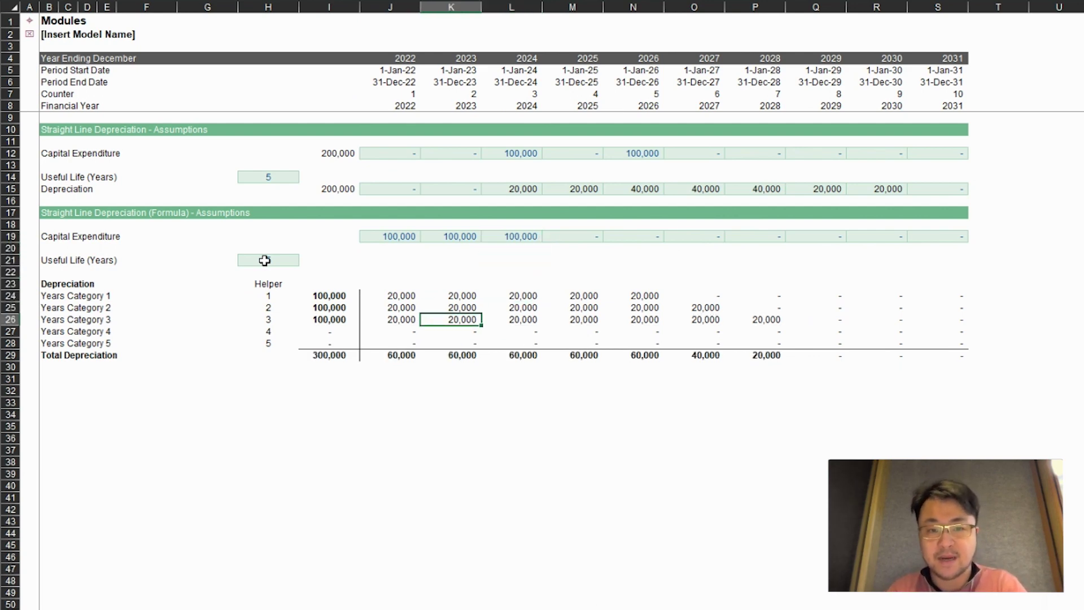
# - Wrap the IF test in J24 in an OR function, with J$7-$H24>=$H$21 as its first condition and room for a second
pyautogui.press('Up')
pyautogui.press('Up')
pyautogui.press('Left')
pyautogui.press('F2')
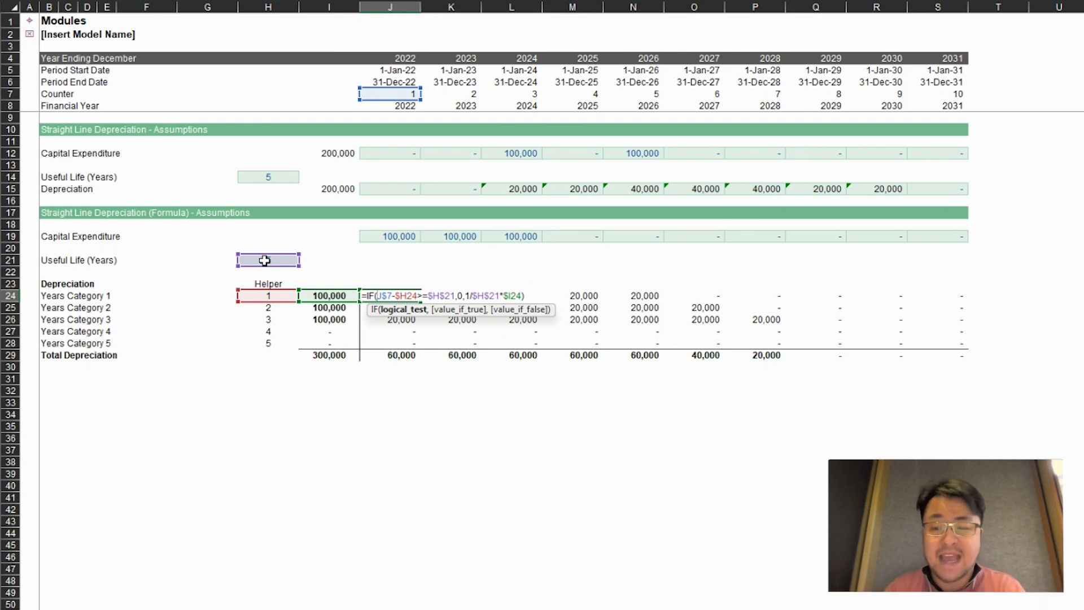
pyautogui.write('OR(')
pyautogui.press('Right')
pyautogui.press('Right')
pyautogui.press('Right')
pyautogui.press('Right')
pyautogui.press('Right')
pyautogui.press('Right')
pyautogui.press('Right')
pyautogui.press('Right')
pyautogui.press('Right')
pyautogui.press('Right')
pyautogui.press('Right')
pyautogui.press('Right')
pyautogui.press('Right')
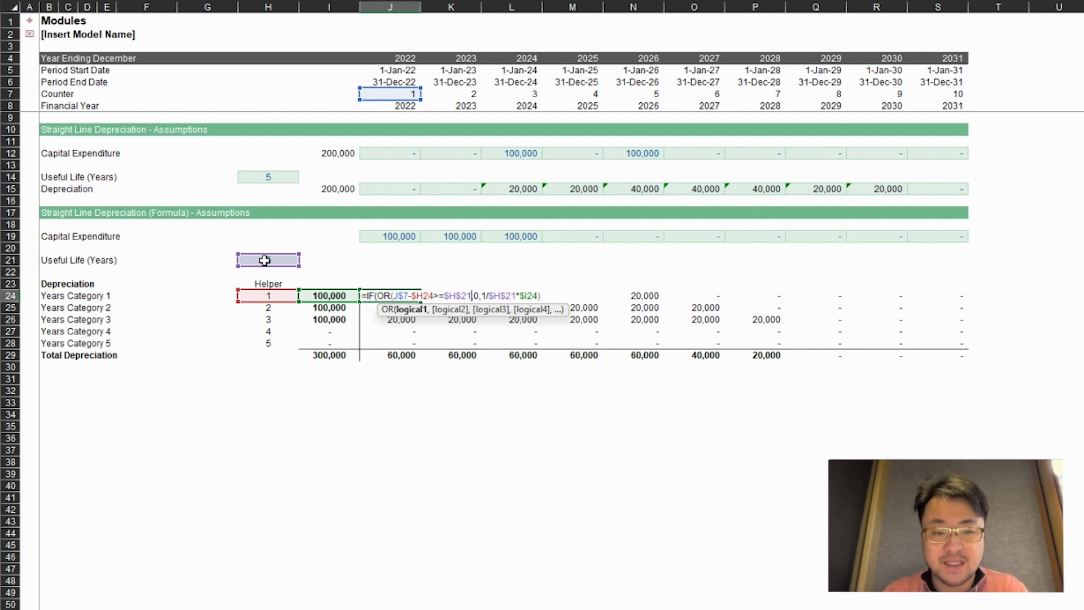
pyautogui.write(',')
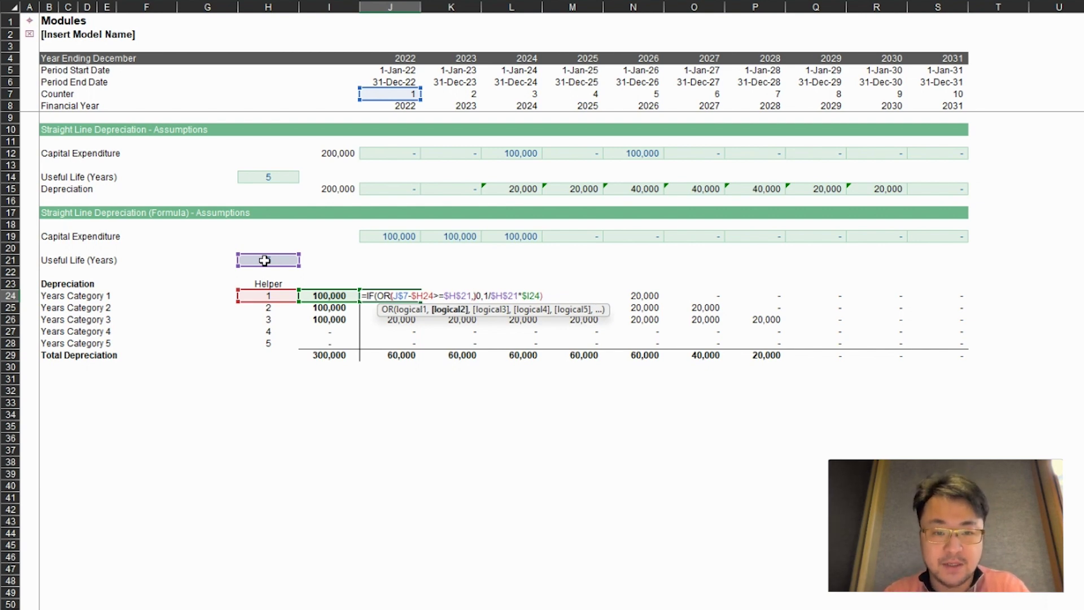
pyautogui.press('Right')
pyautogui.write(',')
pyautogui.press('Left')
pyautogui.press('Left')
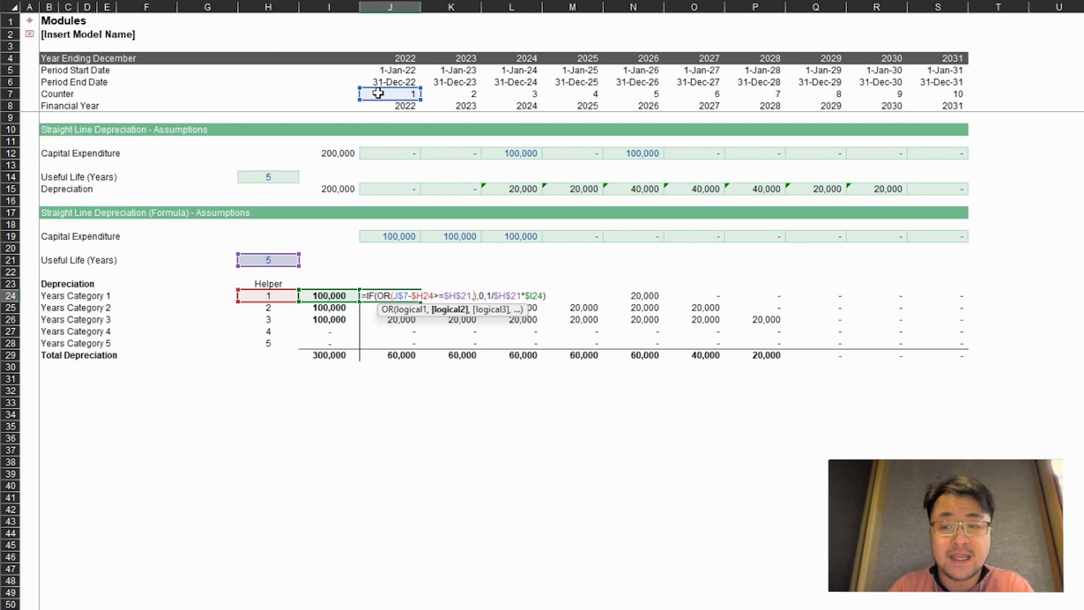
# - Add J$7-$H24<0 as the OR's second condition in J24 and apply the updated formula across J24:S28
pyautogui.click(377, 93)
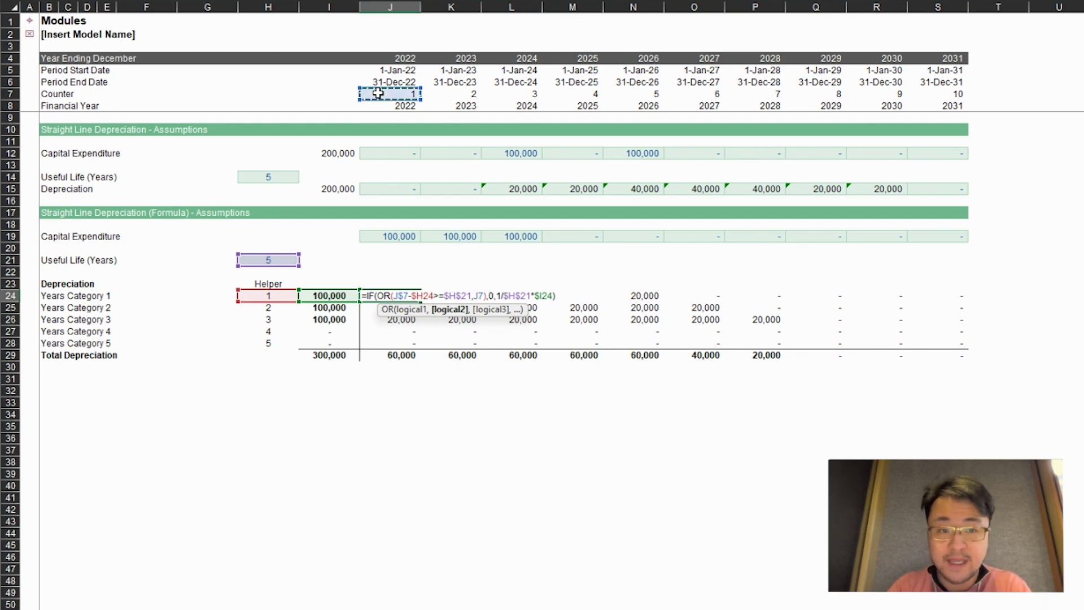
pyautogui.press('F4')
pyautogui.press('F4')
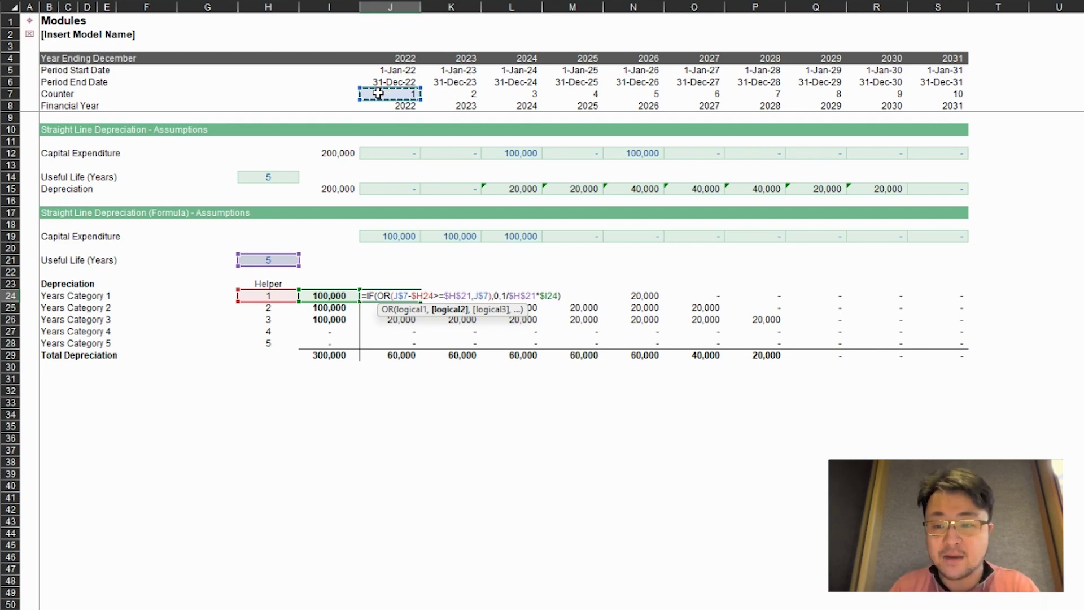
pyautogui.write('-')
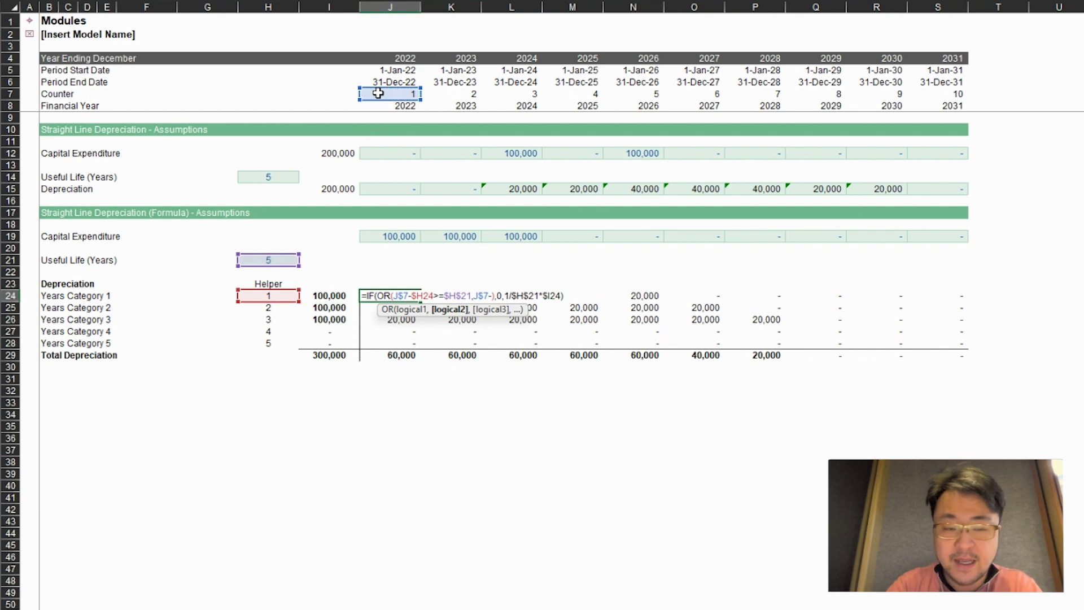
pyautogui.click(265, 295)
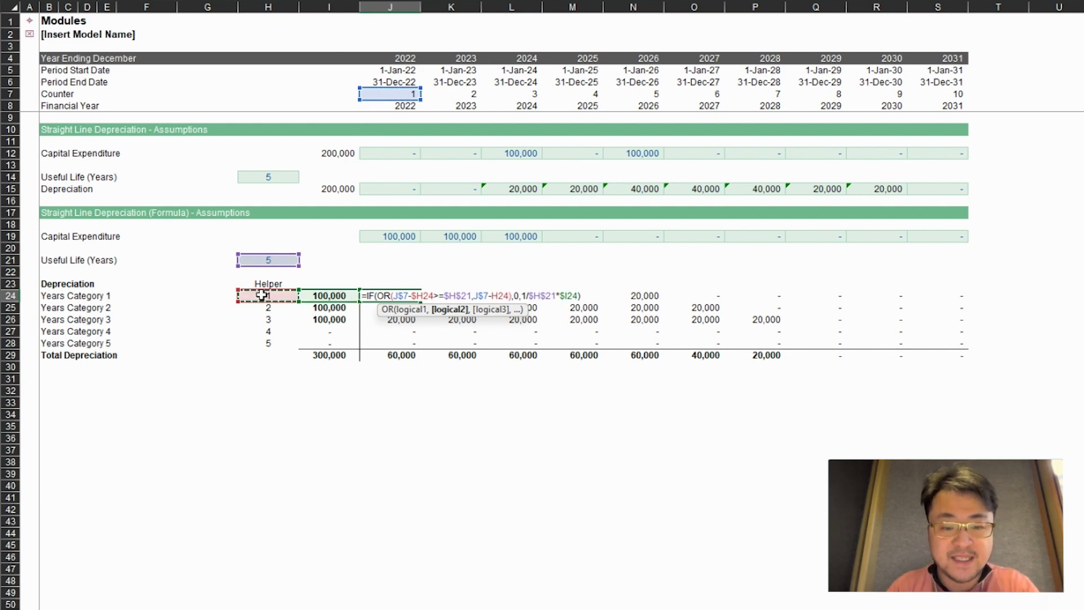
pyautogui.press('F4')
pyautogui.press('F4')
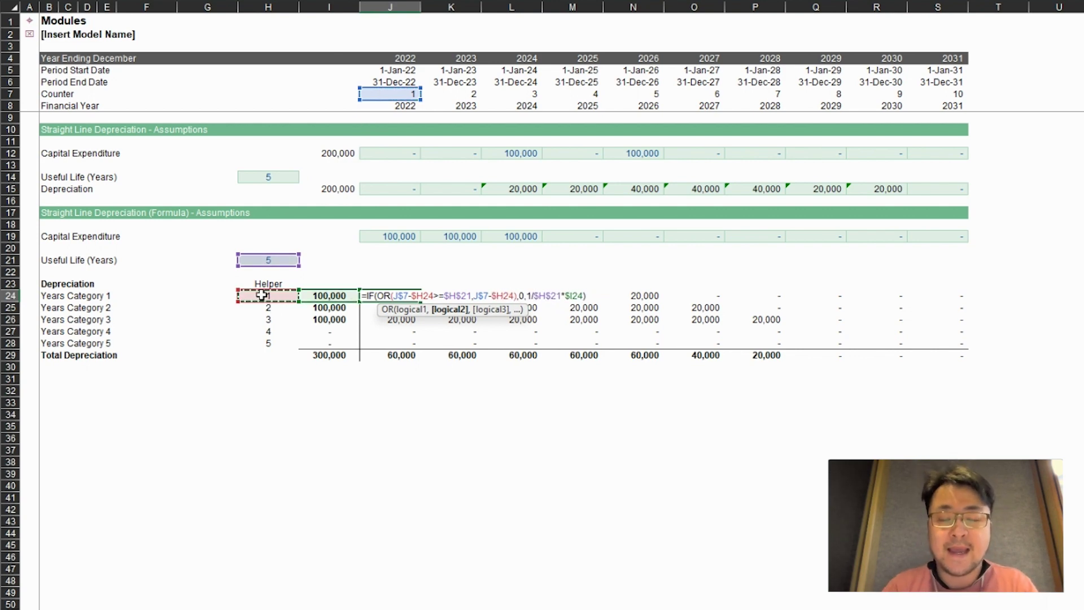
pyautogui.press('F4')
pyautogui.write('<0')
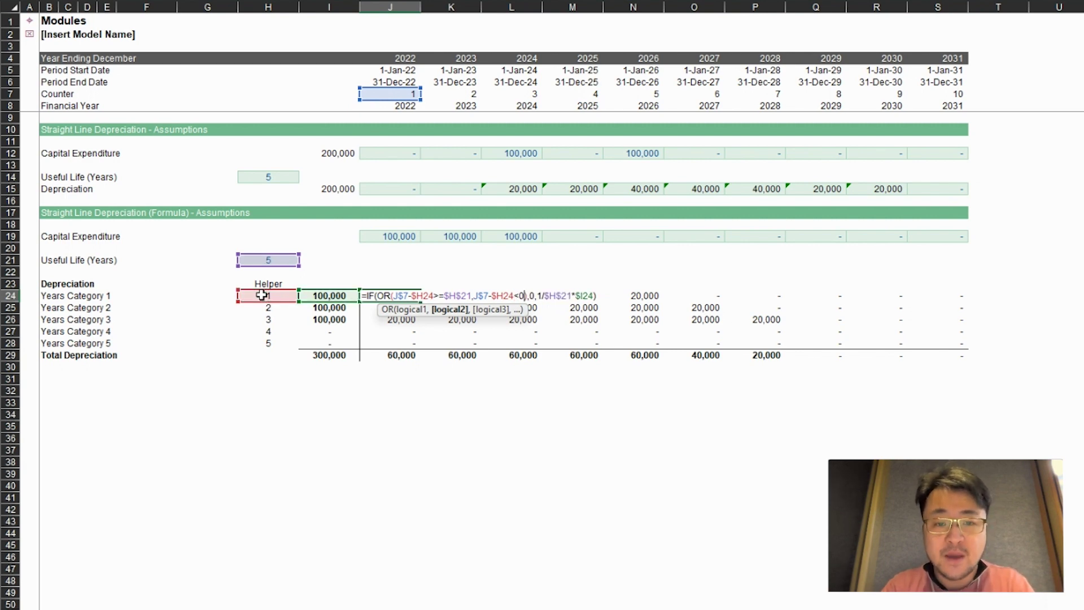
pyautogui.write(')')
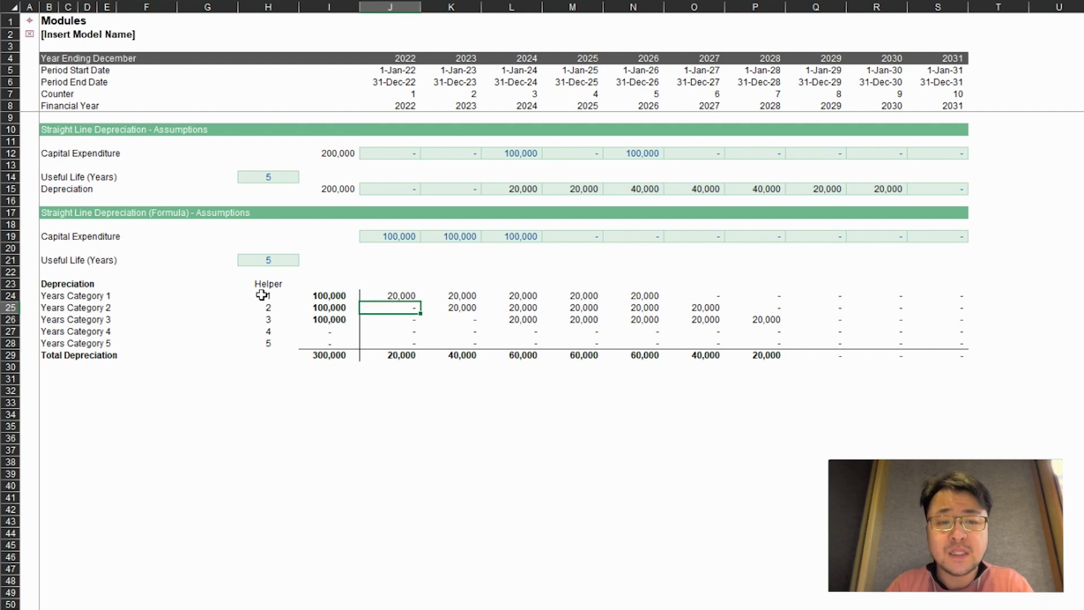
pyautogui.press('Up')
pyautogui.press('Down')
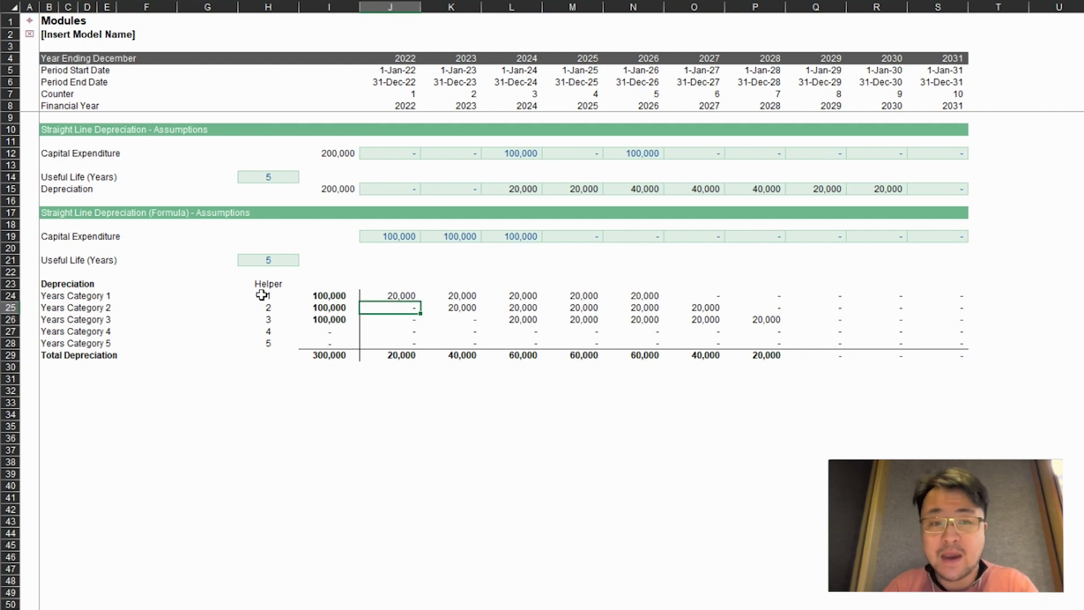
# - Compare the 2022 counter with the helper numbers and examine the 2022 and 2023 depreciation of Years Categories 1 and 2
pyautogui.click(409, 94)
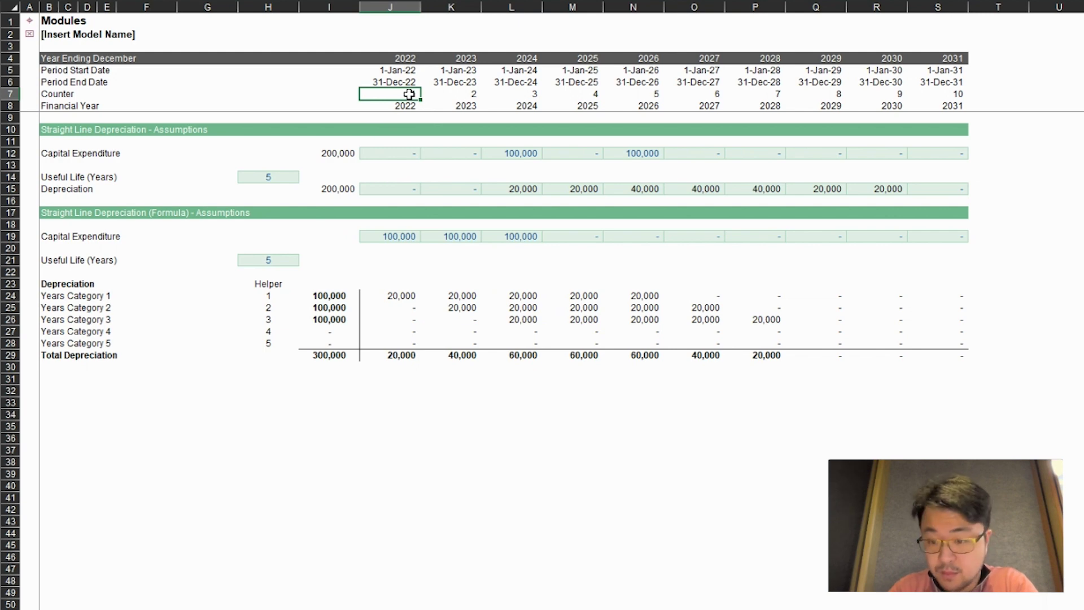
pyautogui.click(269, 297)
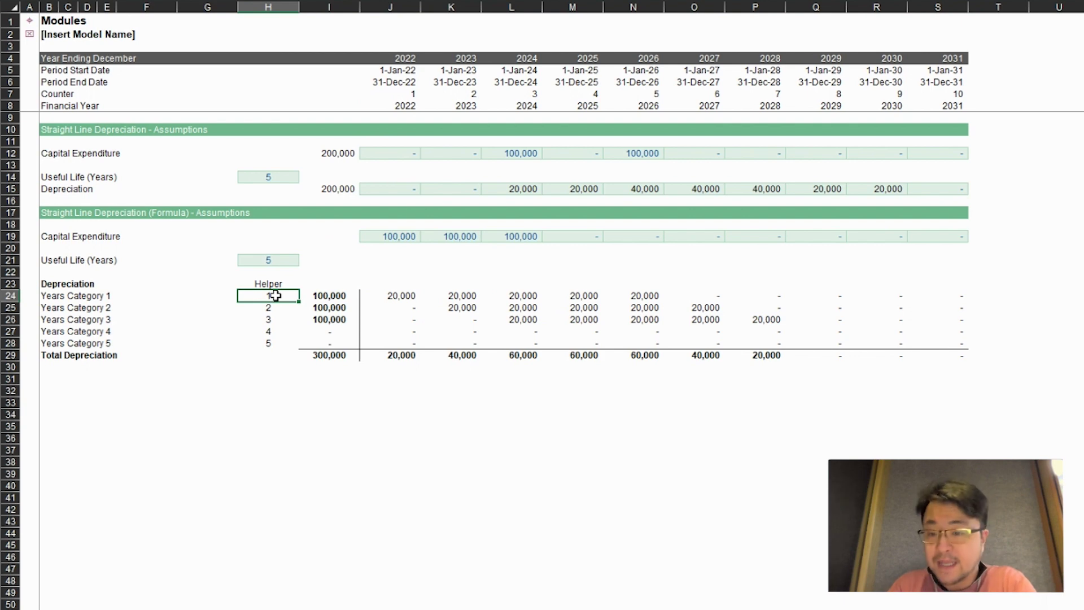
pyautogui.press('Right')
pyautogui.press('Right')
pyautogui.press('Down')
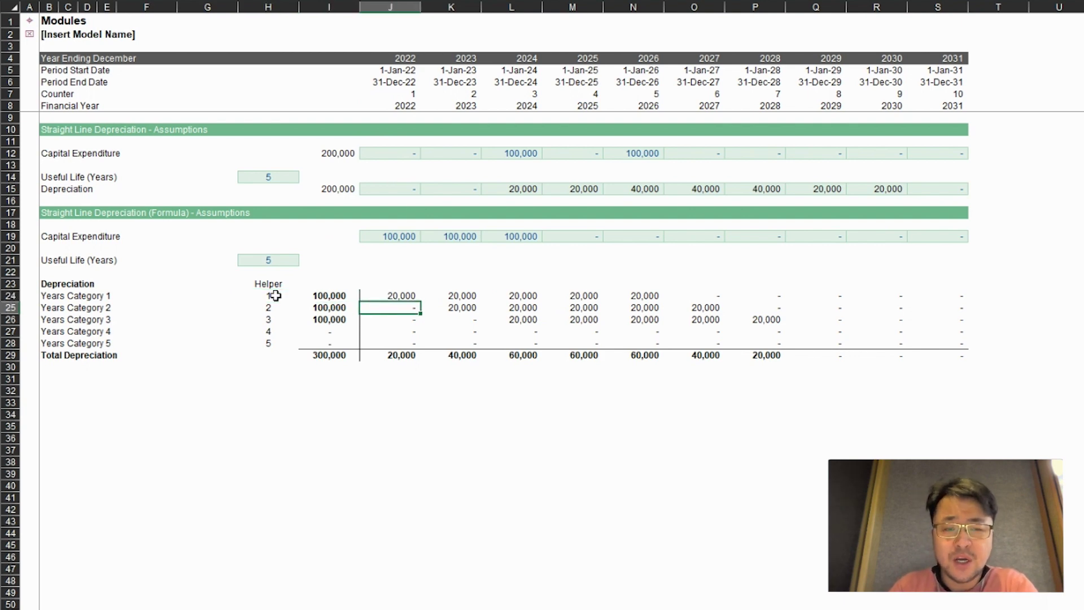
pyautogui.press('Up')
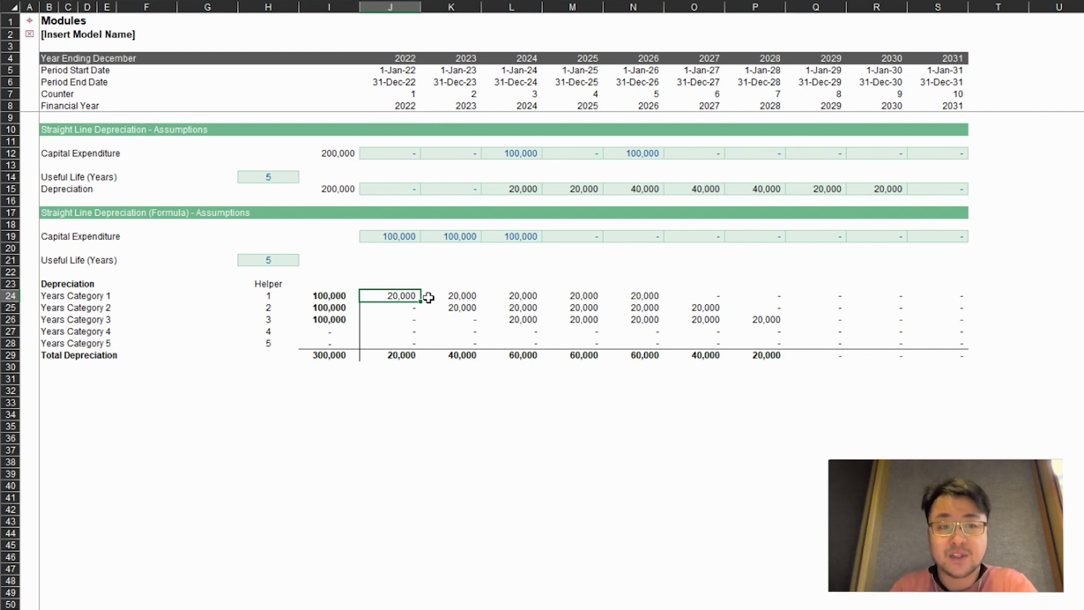
pyautogui.press('Down')
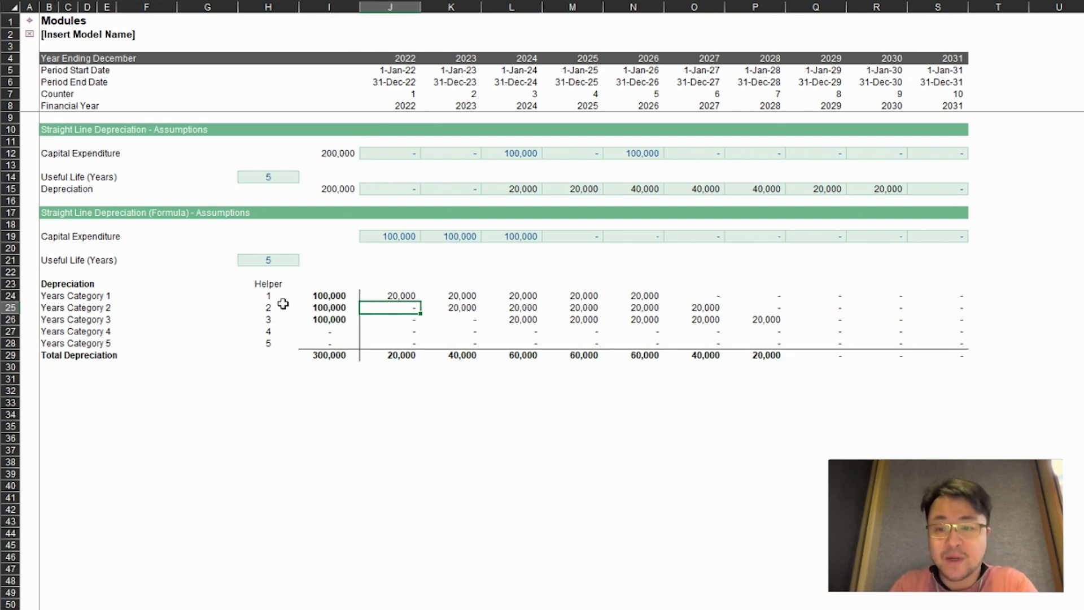
pyautogui.press('Right')
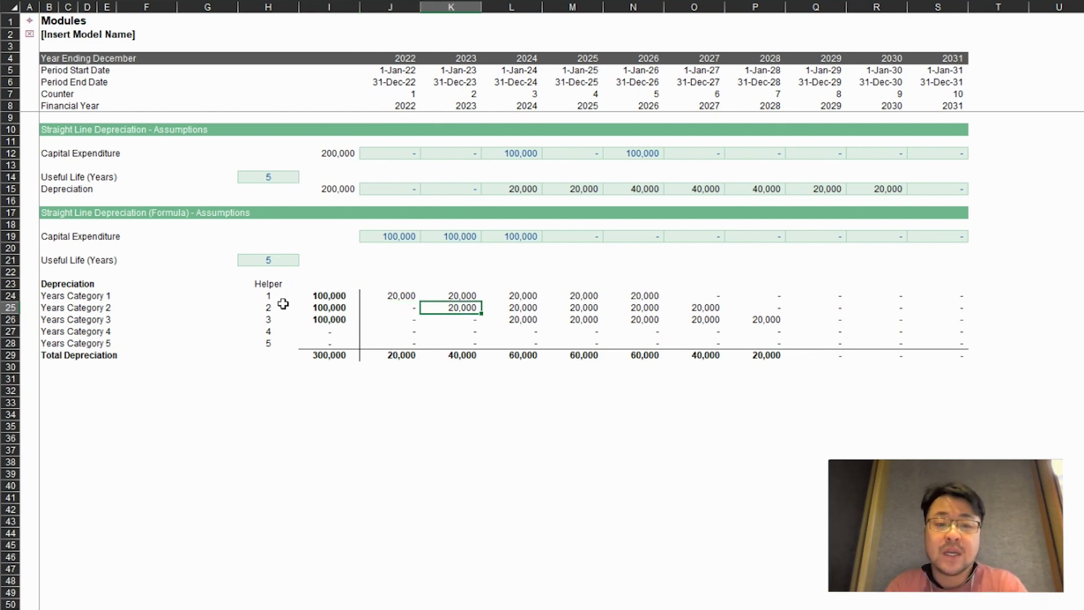
# - Check the depreciation periods of Years Categories 1, 2 and 3 from their start years 2022, 2023 and 2024
pyautogui.press('Left')
pyautogui.press('Up')
pyautogui.press('Right')
pyautogui.press('Left')
pyautogui.hotkey('shift', 'Right')
pyautogui.hotkey('shift', 'Right')
pyautogui.hotkey('shift', 'Right')
pyautogui.hotkey('shift', 'Right')
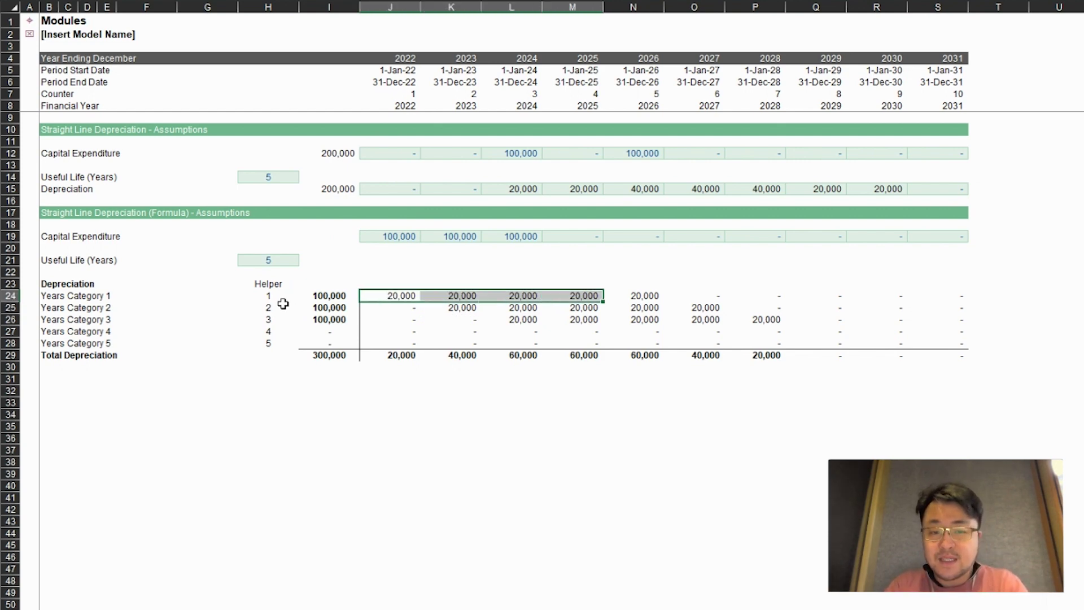
pyautogui.press('Down')
pyautogui.press('Right')
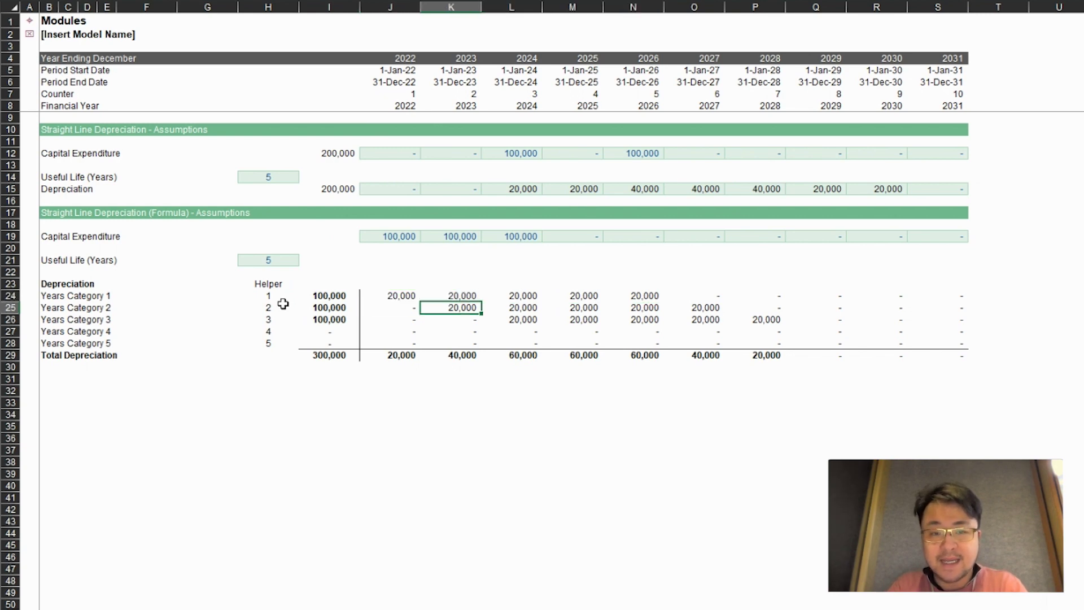
pyautogui.hotkey('shift', 'Right')
pyautogui.hotkey('shift', 'Right')
pyautogui.hotkey('shift', 'Right')
pyautogui.hotkey('shift', 'Right')
pyautogui.press('Down')
pyautogui.press('Right')
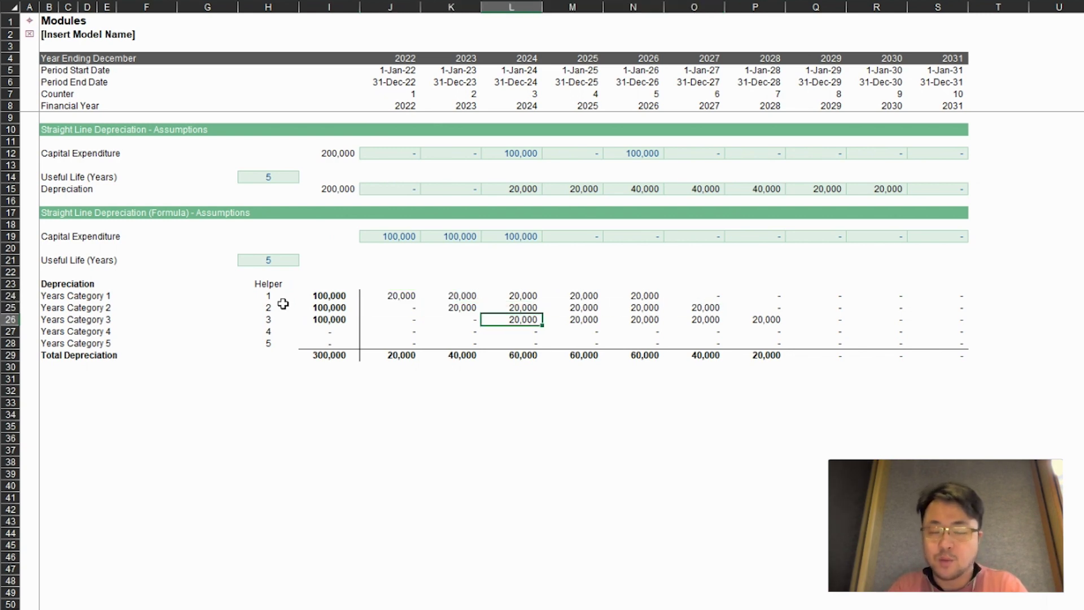
pyautogui.hotkey('shift', 'Right')
pyautogui.hotkey('shift', 'Right')
pyautogui.hotkey('shift', 'Right')
pyautogui.hotkey('shift', 'Right')
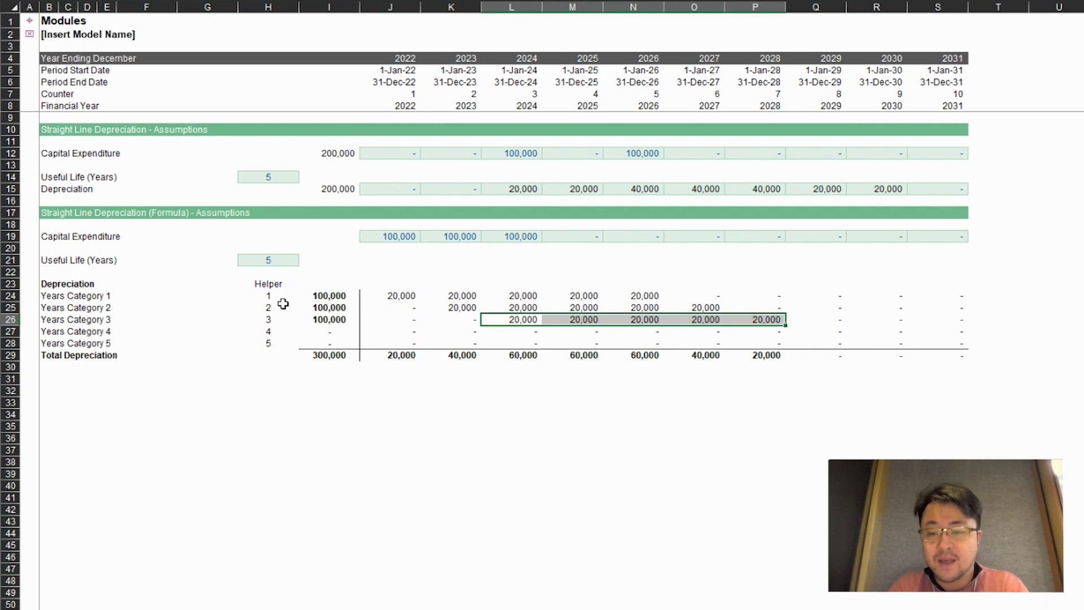
# - Clear the formula module's capital expenditure for 2022 to 2024 in J19:L19
pyautogui.press('Up')
pyautogui.press('Left')
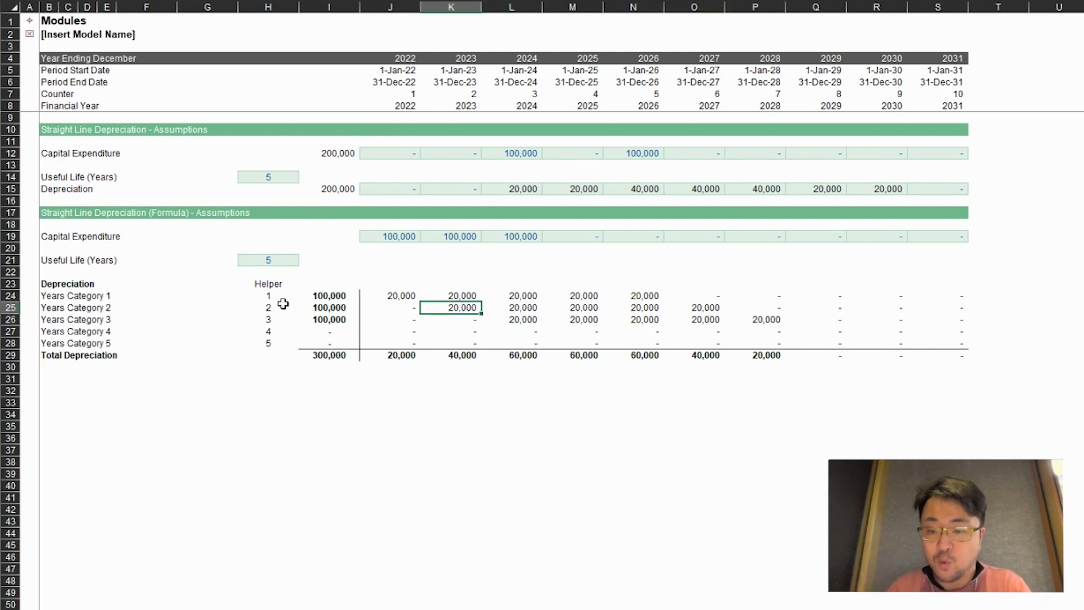
pyautogui.press('Up')
pyautogui.press('Up')
pyautogui.press('Up')
pyautogui.press('Up')
pyautogui.press('Up')
pyautogui.press('Up')
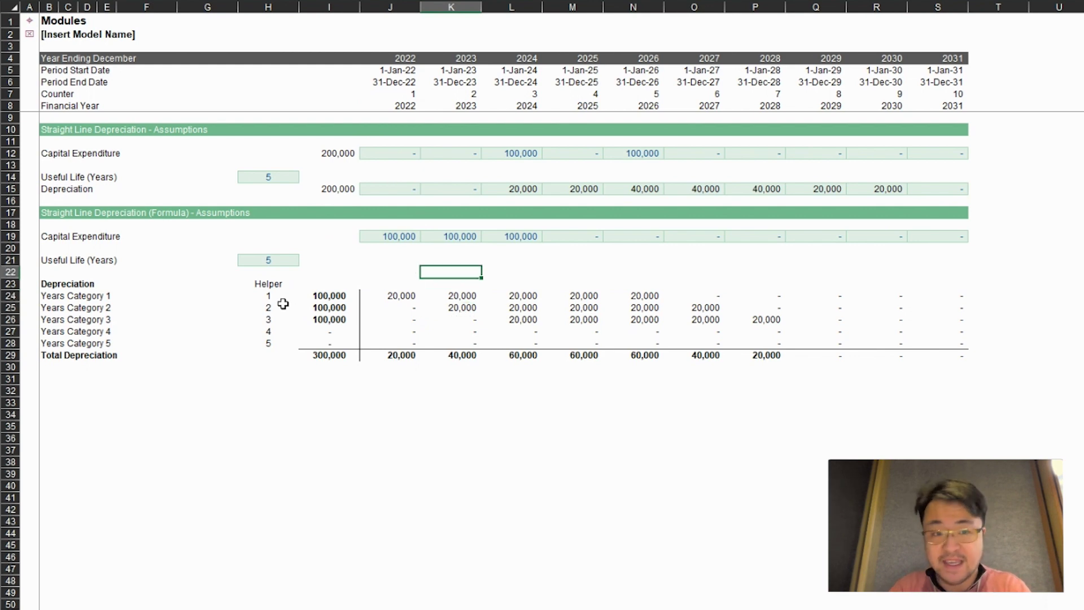
pyautogui.press('Left')
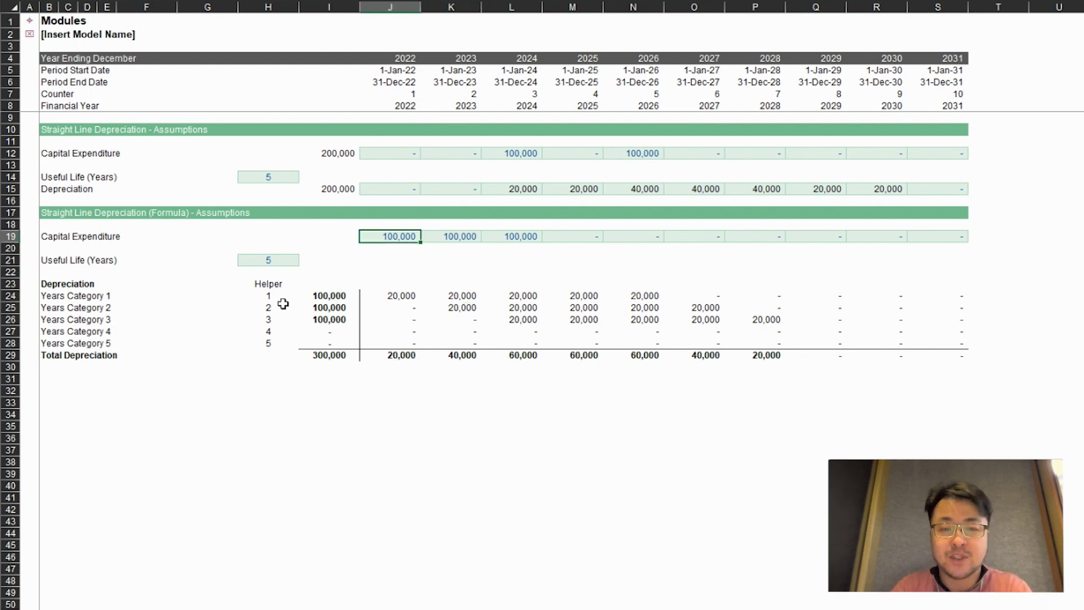
pyautogui.hotkey('shift', 'Right')
pyautogui.hotkey('shift', 'Right')
pyautogui.press('Delete')
# - Enter 100,000 as the formula module's 2024 capital expenditure in L19
pyautogui.press('Right')
pyautogui.press('Right')
pyautogui.write('100000')
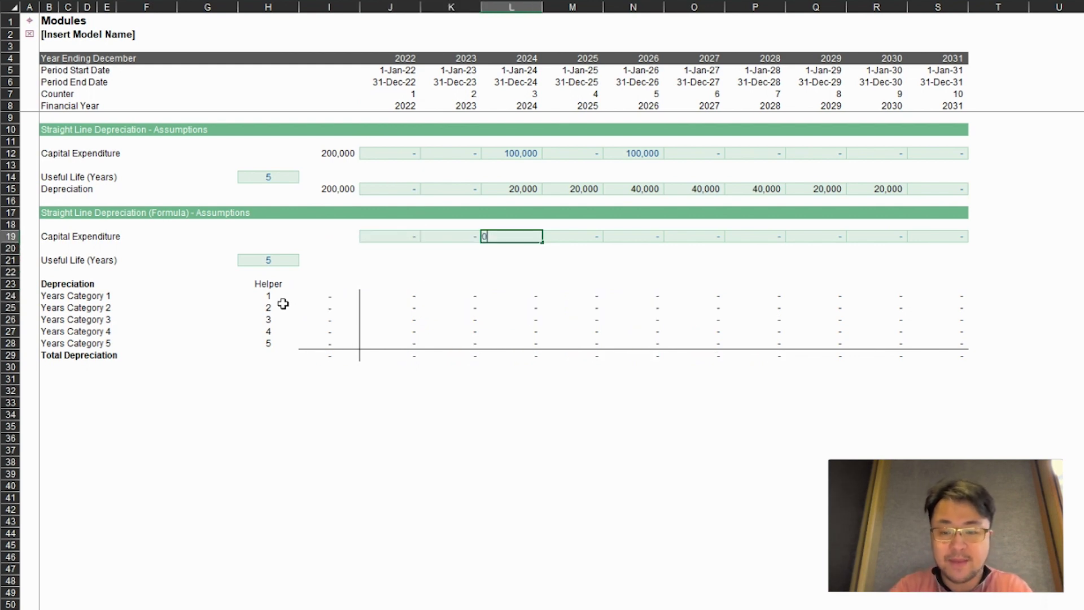
pyautogui.press('Return')
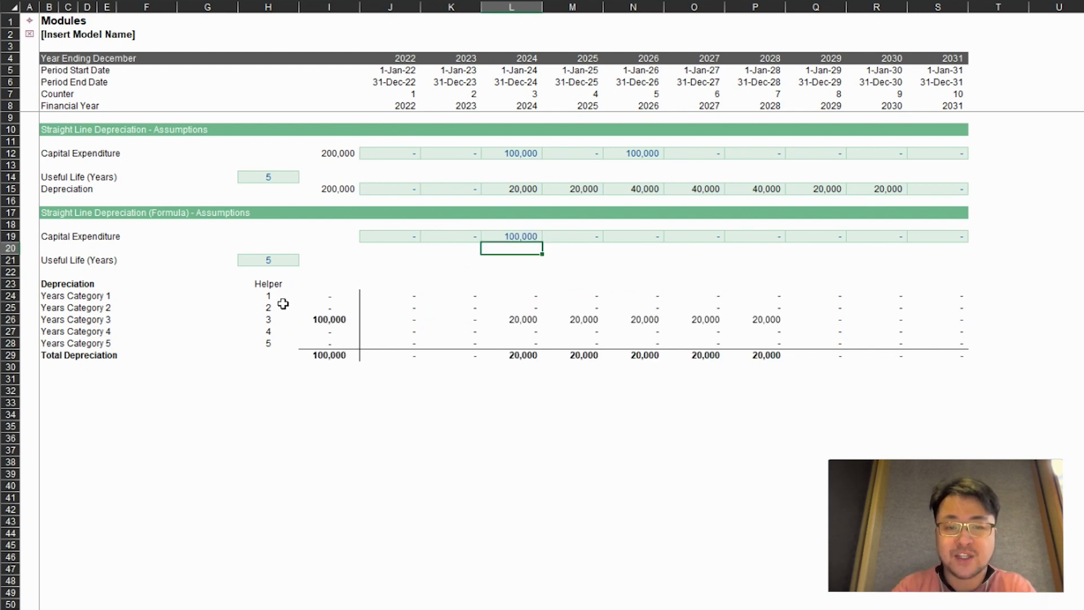
# - Enter 100,000 as the formula module's 2026 capital expenditure in N19
pyautogui.press('Right')
pyautogui.press('Right')
pyautogui.press('Up')
pyautogui.write('100')
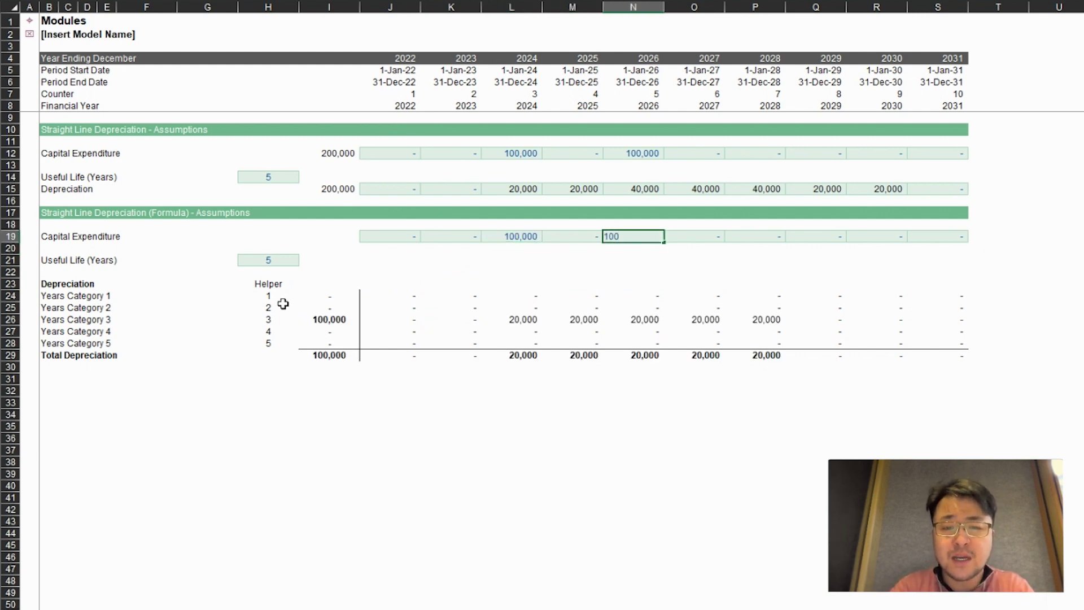
pyautogui.write(',0000')
pyautogui.press('Return')
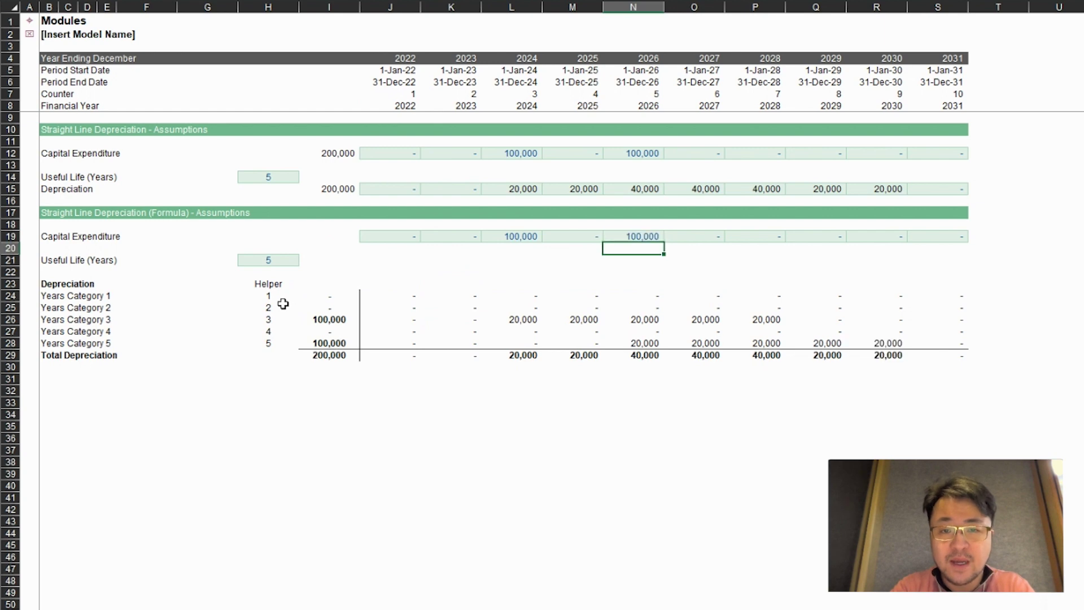
# - Examine the yearly depreciation of Years Categories 3 and 5 and the Total Depreciation row through 2030
pyautogui.press('Down')
pyautogui.press('Down')
pyautogui.press('Down')
pyautogui.press('Down')
pyautogui.press('Down')
pyautogui.press('Down')
pyautogui.press('Down')
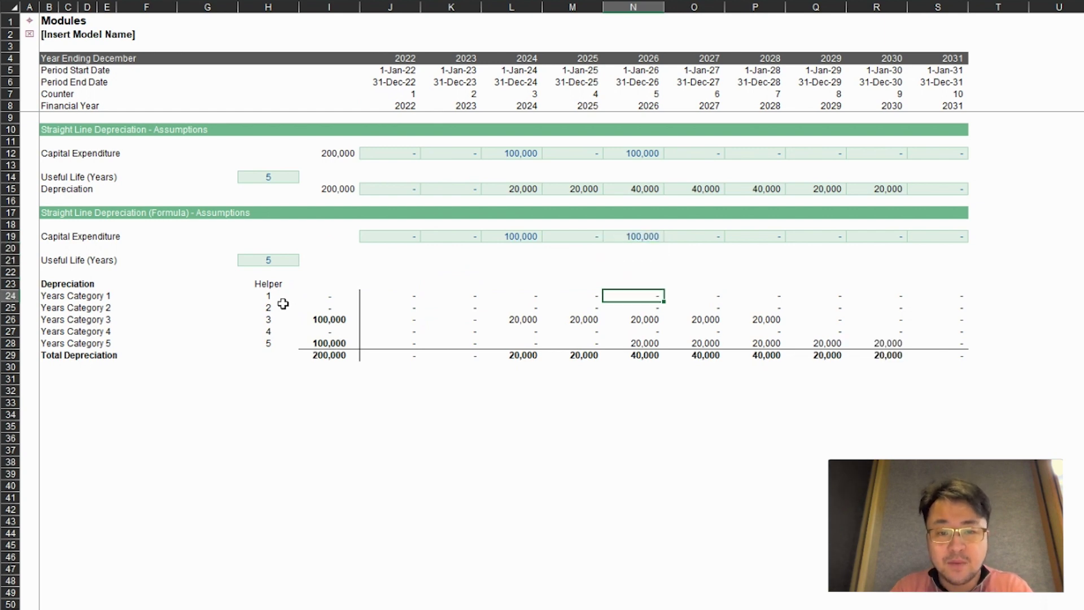
pyautogui.press('Left')
pyautogui.press('Down')
pyautogui.press('Down')
pyautogui.press('Left')
pyautogui.press('Right')
pyautogui.press('Right')
pyautogui.press('Right')
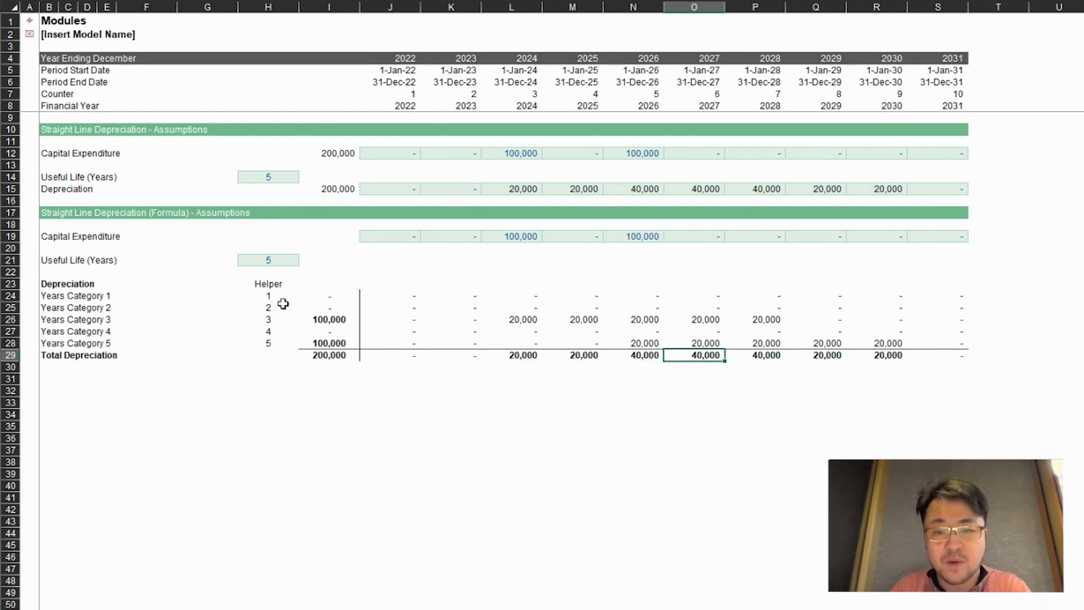
pyautogui.press('Right')
pyautogui.press('Right')
pyautogui.press('Right')
pyautogui.press('Right')
pyautogui.press('Up')
pyautogui.press('Left')
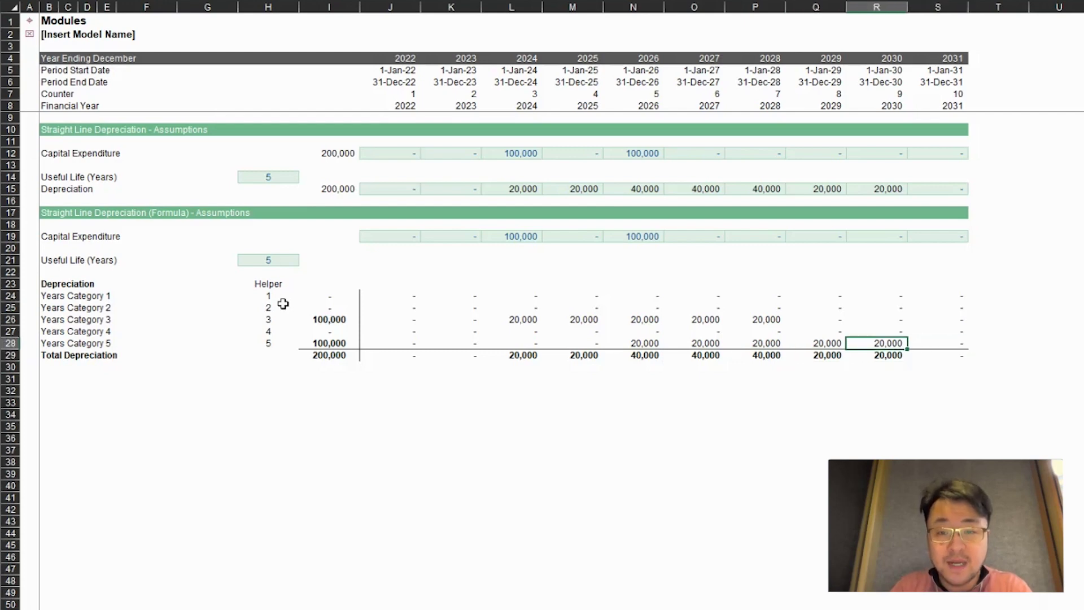
# - Compare the first module's depreciation in row 15 with the formula module's depreciation by category
pyautogui.press('Left')
pyautogui.press('Left')
pyautogui.press('Left')
pyautogui.press('Left')
pyautogui.press('Left')
pyautogui.press('Left')
pyautogui.press('Up')
pyautogui.press('Up')
pyautogui.press('Up')
pyautogui.press('Up')
pyautogui.press('Up')
pyautogui.press('Up')
pyautogui.press('Up')
pyautogui.press('Up')
pyautogui.press('Up')
pyautogui.press('Up')
pyautogui.press('Up')
pyautogui.press('Up')
pyautogui.press('Up')
pyautogui.press('Up')
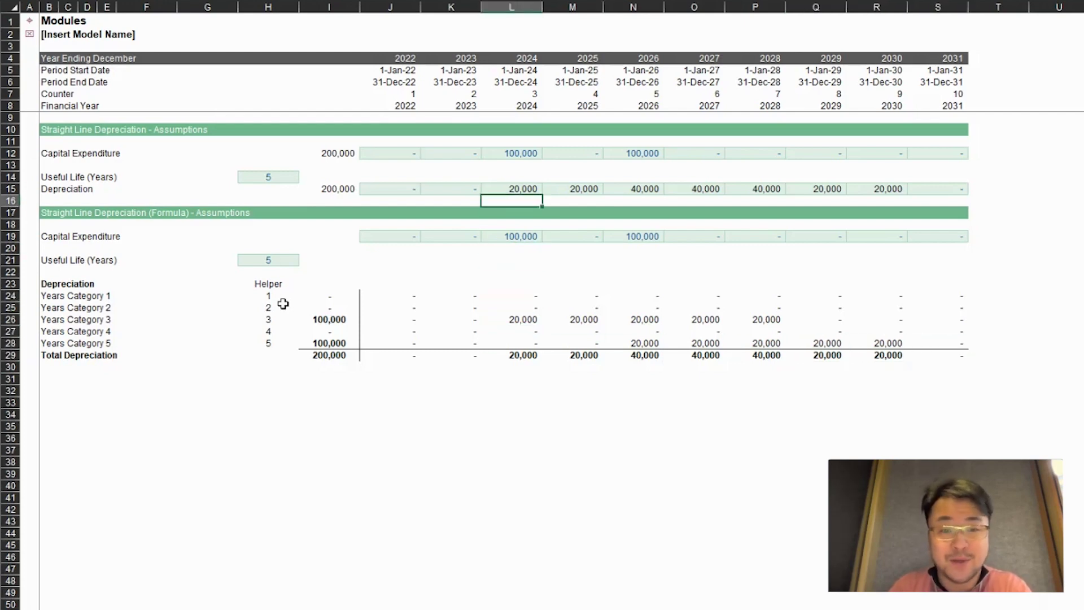
pyautogui.press('Down')
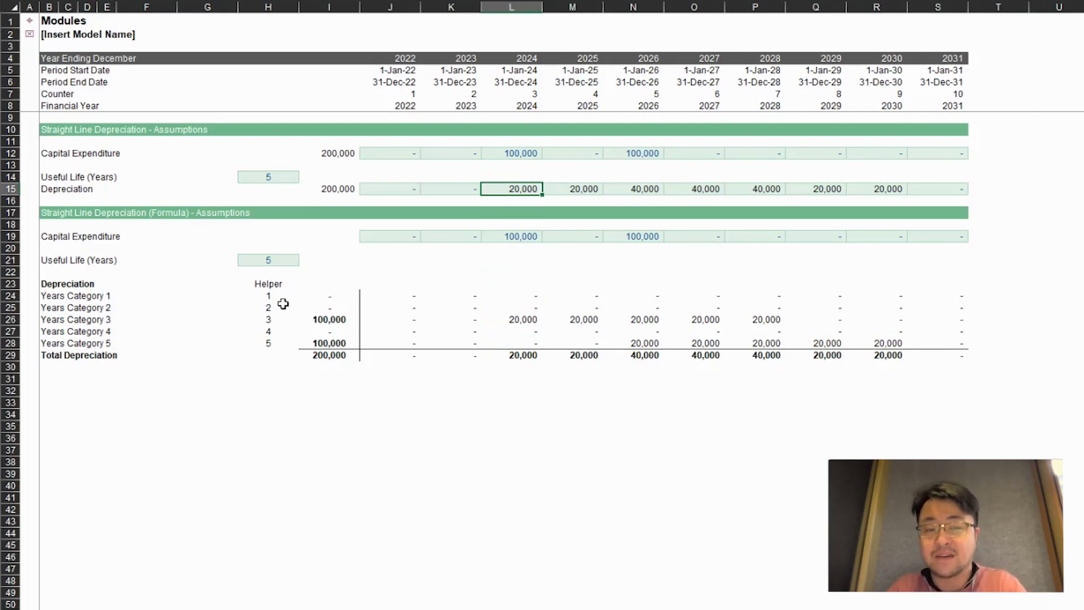
pyautogui.press('Down')
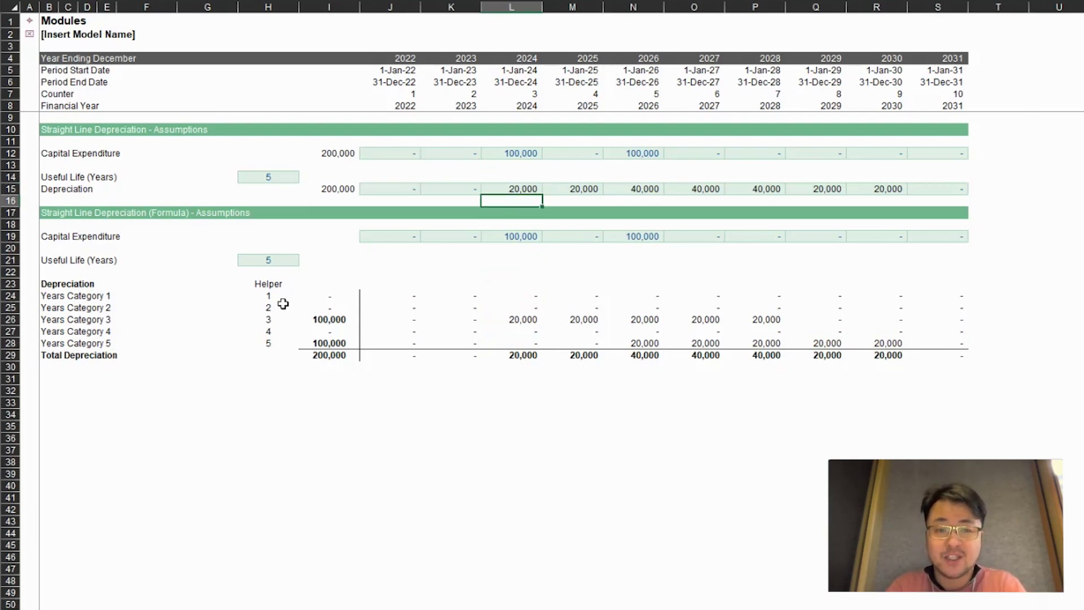
pyautogui.press('Left')
pyautogui.press('Up')
pyautogui.press('Up')
pyautogui.press('Right')
pyautogui.press('Down')
pyautogui.press('Up')
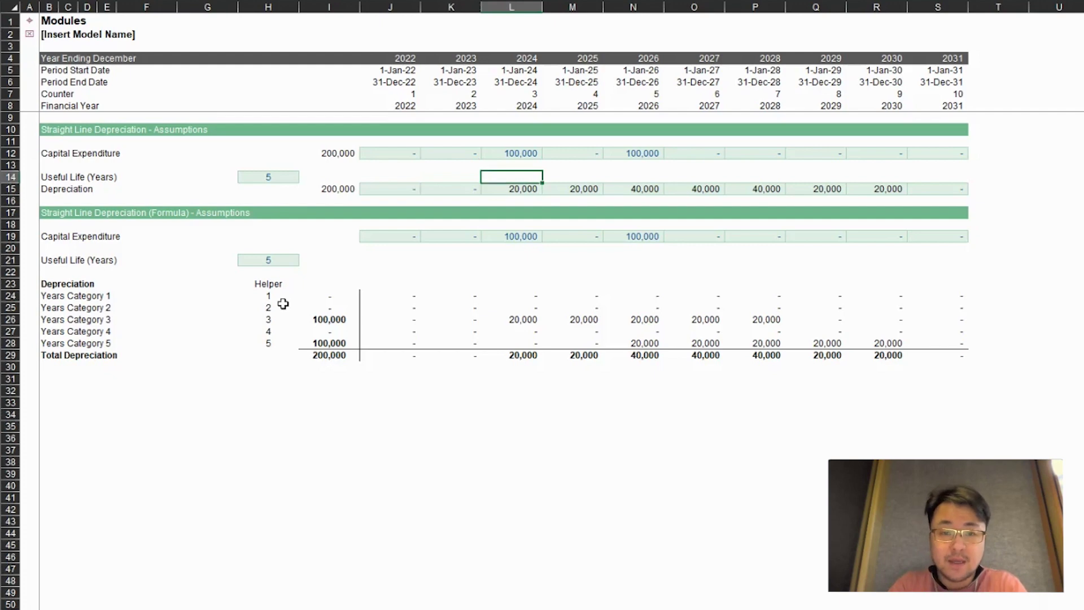
pyautogui.press('Down')
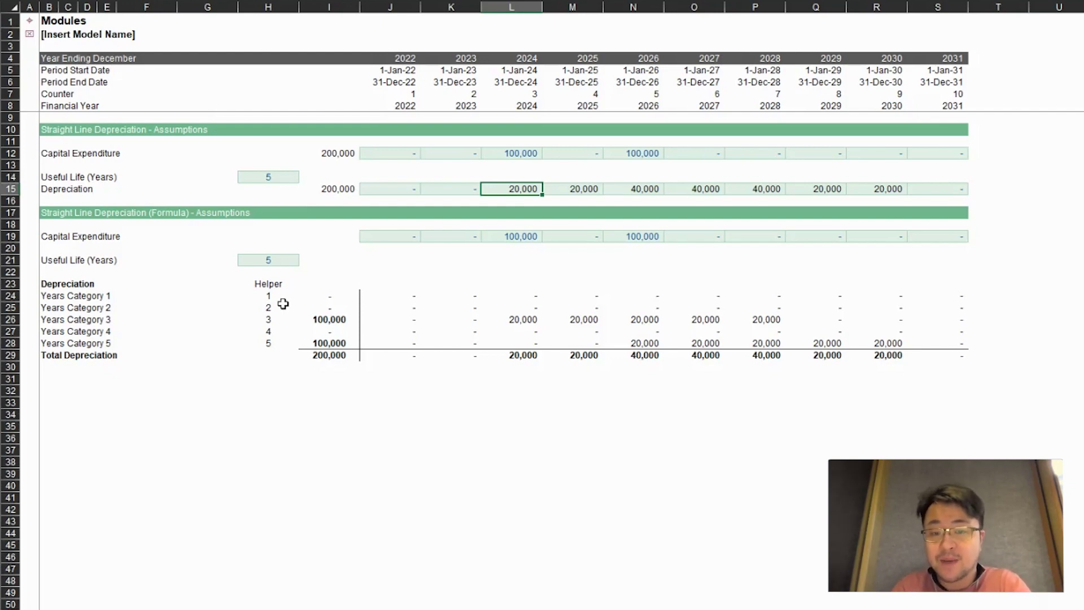
pyautogui.press('Down')
pyautogui.press('Down')
pyautogui.press('Down')
pyautogui.press('Down')
pyautogui.press('Down')
pyautogui.press('Down')
pyautogui.press('Down')
pyautogui.press('Down')
pyautogui.press('Down')
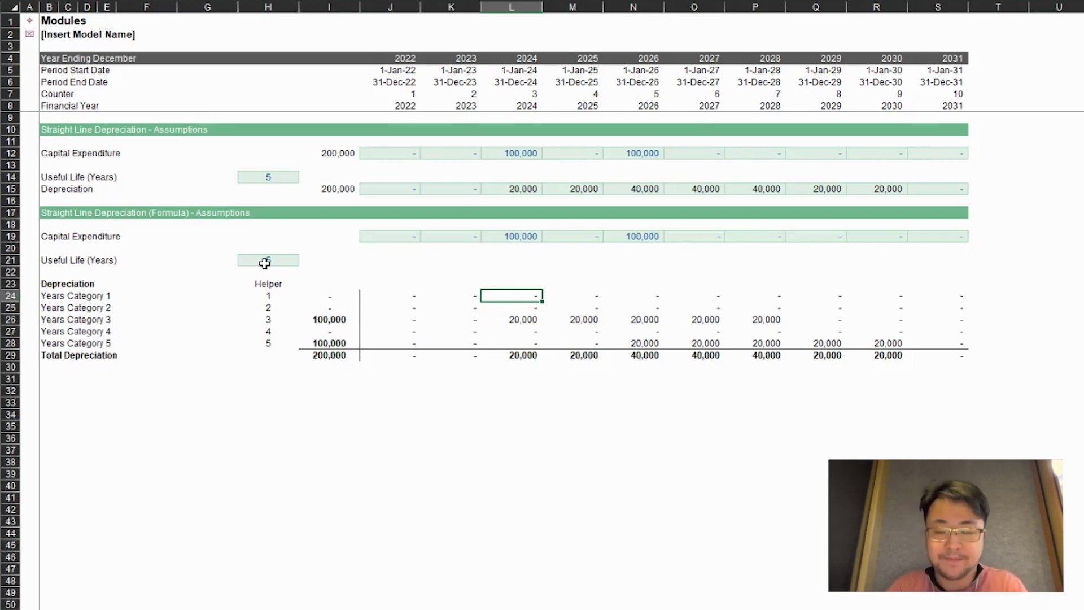
# - Set the formula module's useful life in H21 to 3 years and check the 2024 depreciation of Years Category 3
pyautogui.press('Up')
pyautogui.press('Up')
pyautogui.press('Up')
pyautogui.hotkey('ctrl', 'Left')
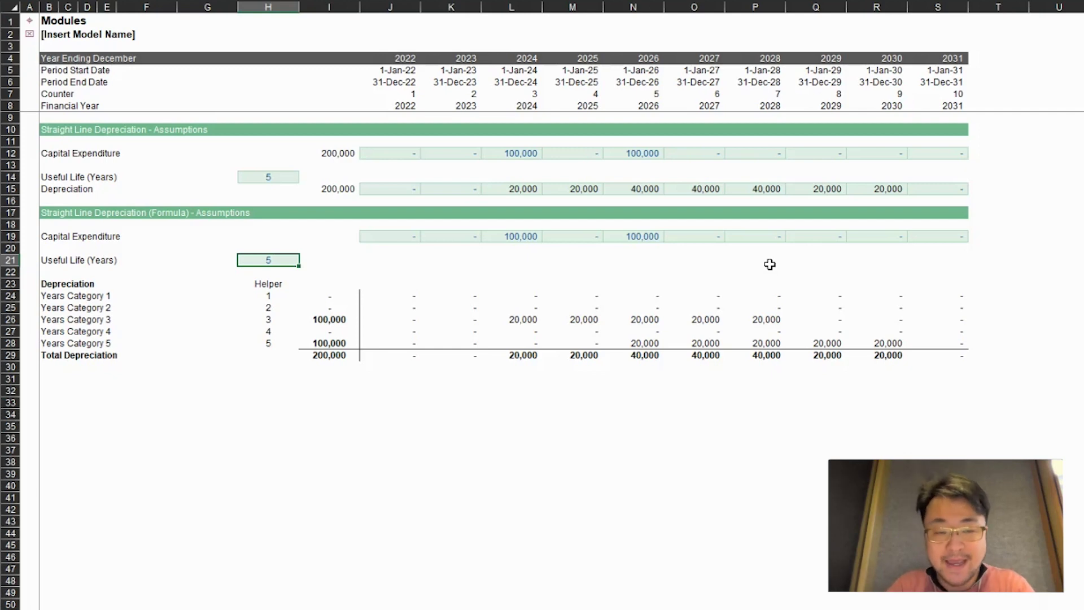
pyautogui.write('3')
pyautogui.press('Return')
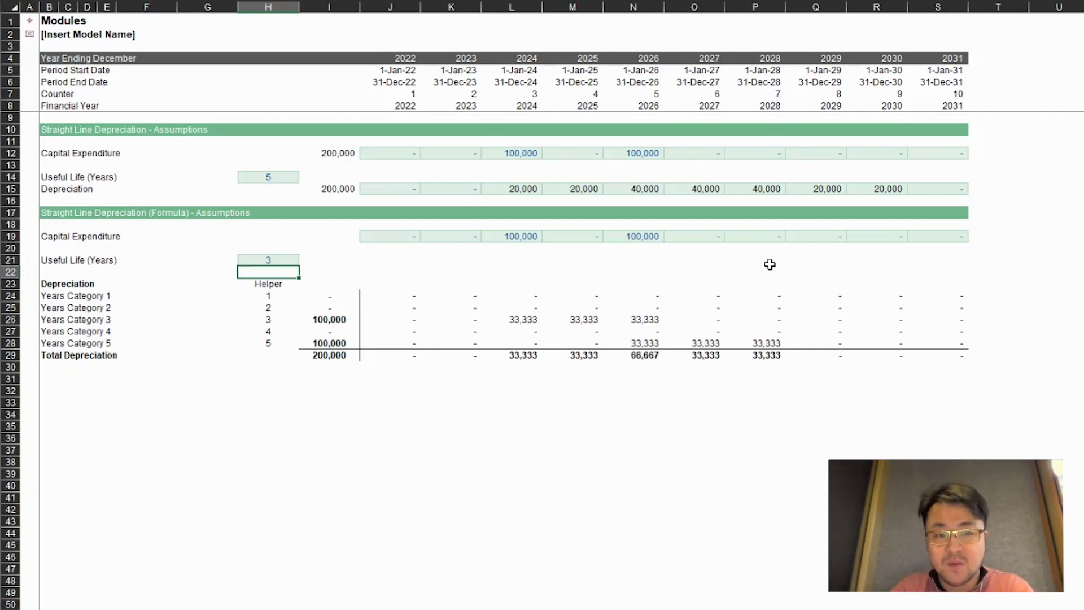
pyautogui.press('Up')
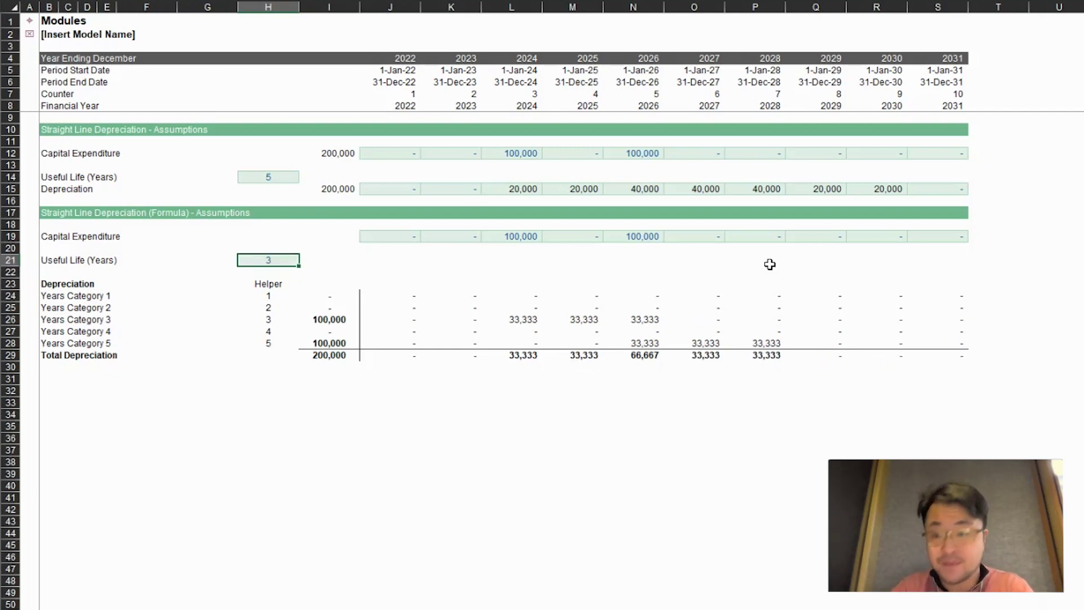
pyautogui.click(589, 307)
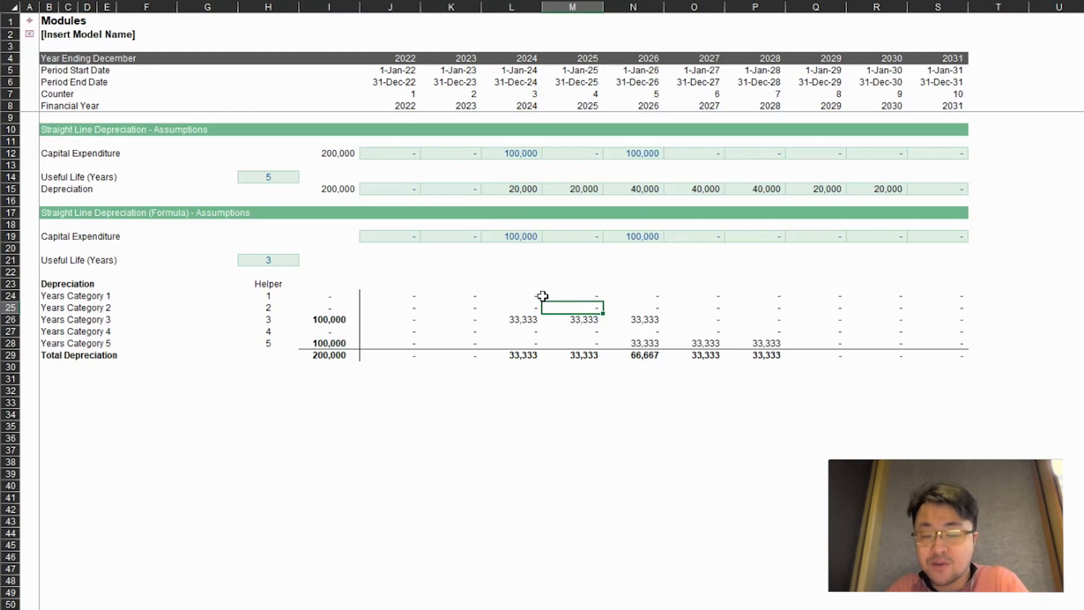
pyautogui.click(517, 323)
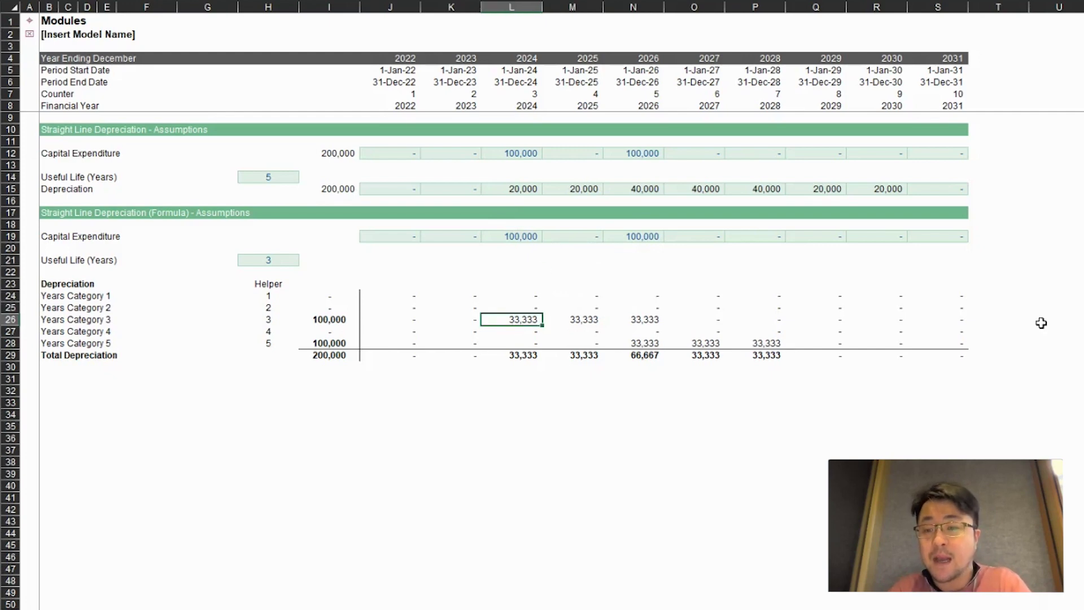